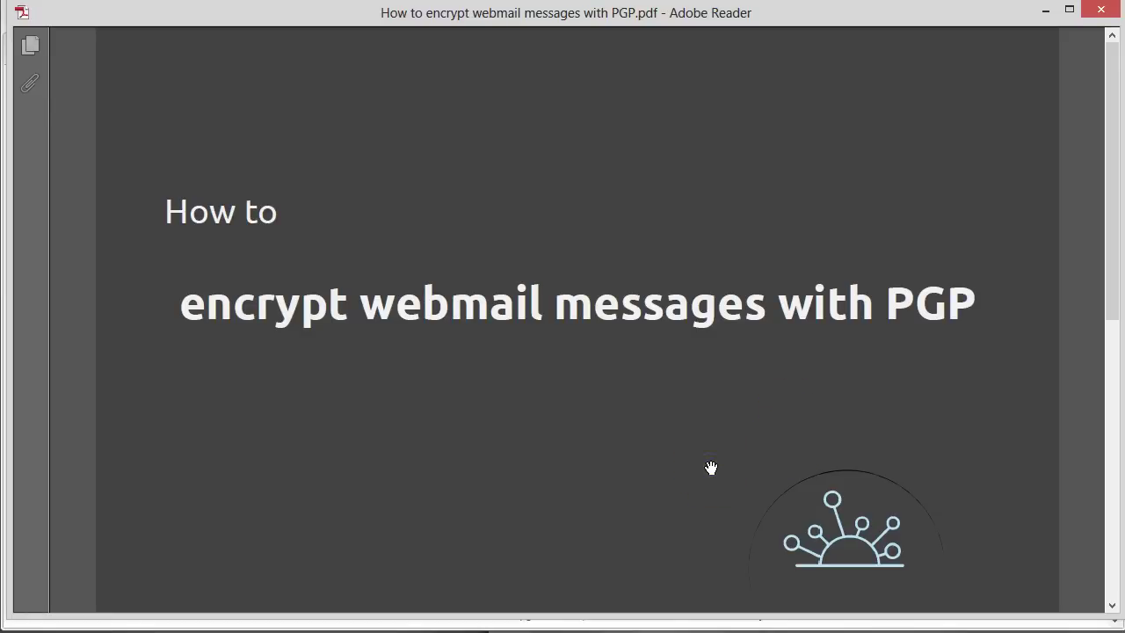
- Review the PGP guide's 'You will need' requirements page, then minimize Adobe Reader
{"action": "scroll", "coordinate": [712, 467], "scroll_direction": "down", "scroll_amount": 2}
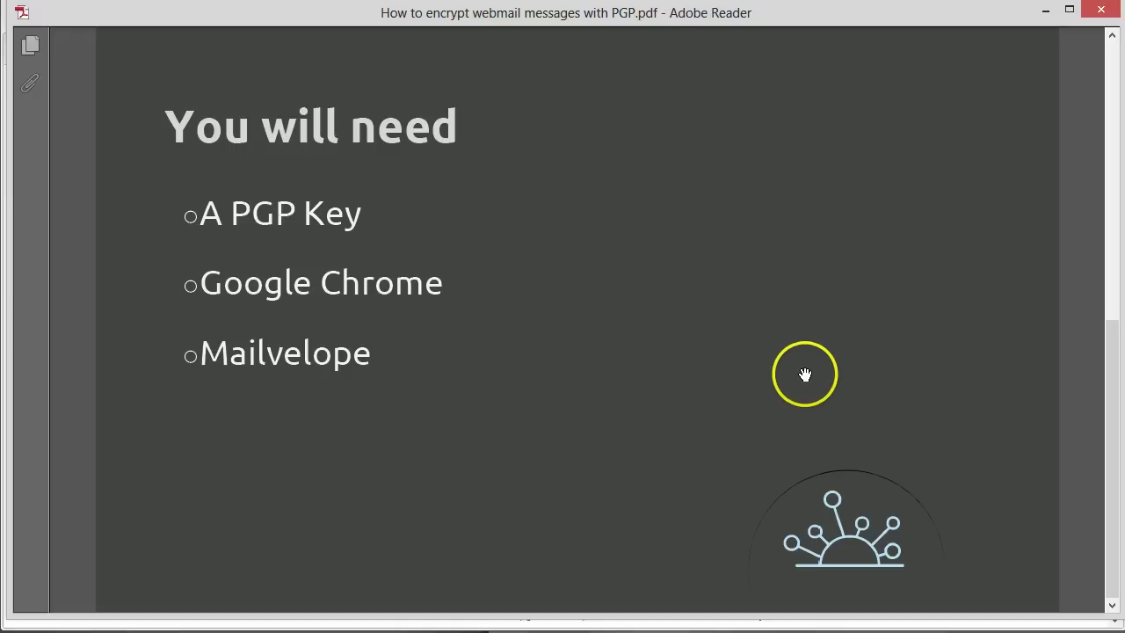
{"action": "scroll", "coordinate": [804, 375], "scroll_direction": "up", "scroll_amount": 2}
{"action": "left_click", "coordinate": [1045, 10]}
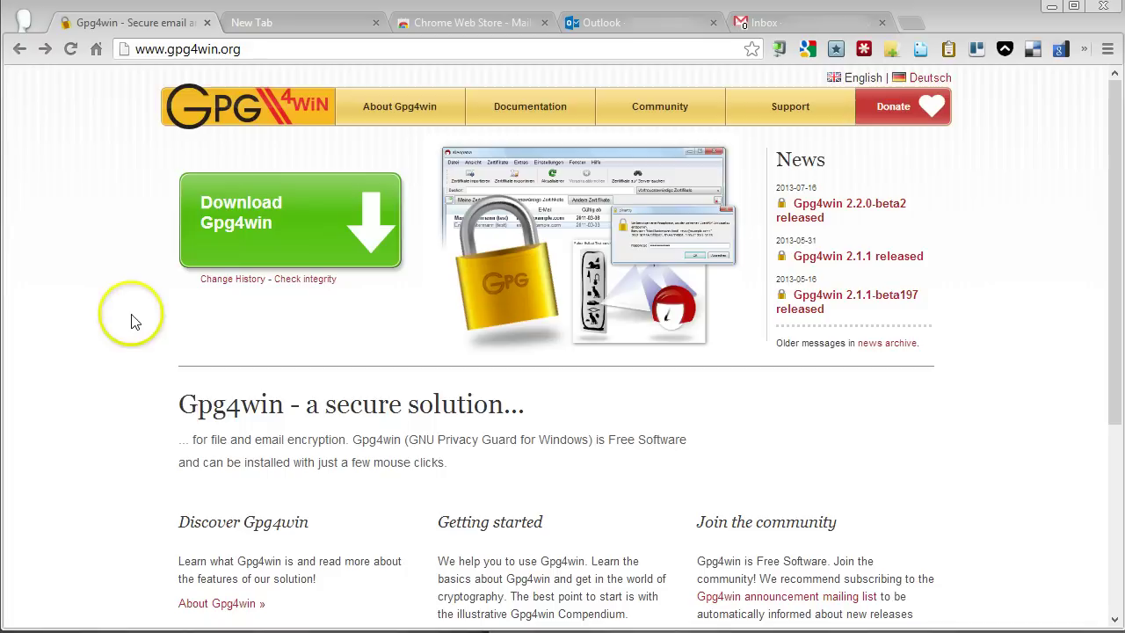
- Download and save the full Gpg4win 2.1.1 installer from the gpg4win.org download page
{"action": "left_click", "coordinate": [277, 224]}
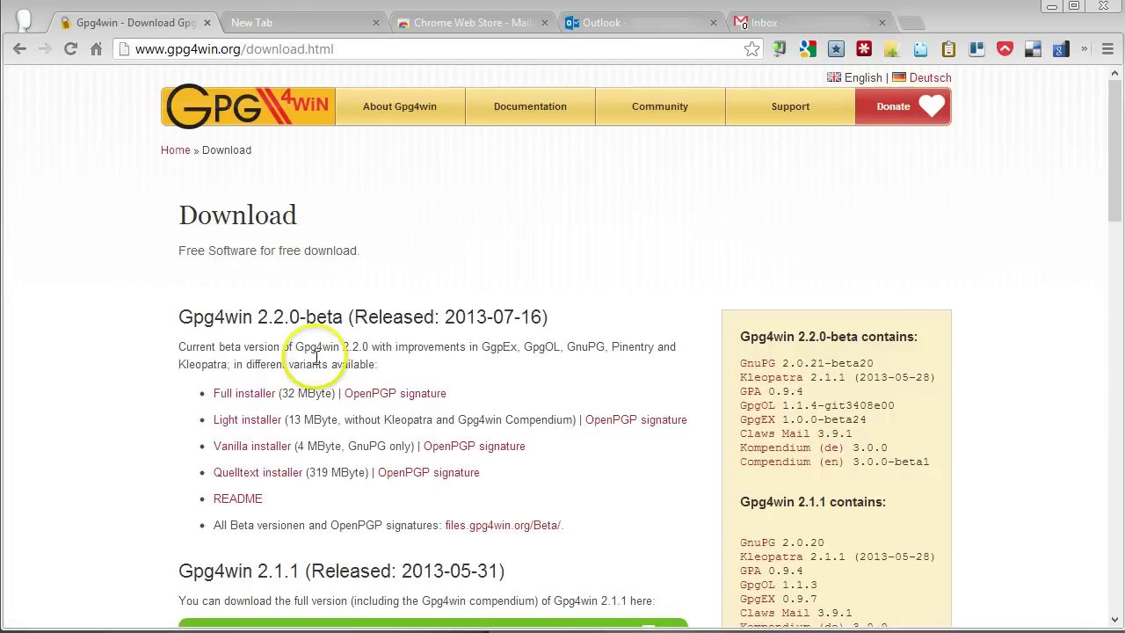
{"action": "scroll", "coordinate": [316, 358], "scroll_direction": "down", "scroll_amount": 1}
{"action": "scroll", "coordinate": [316, 358], "scroll_direction": "down", "scroll_amount": 2}
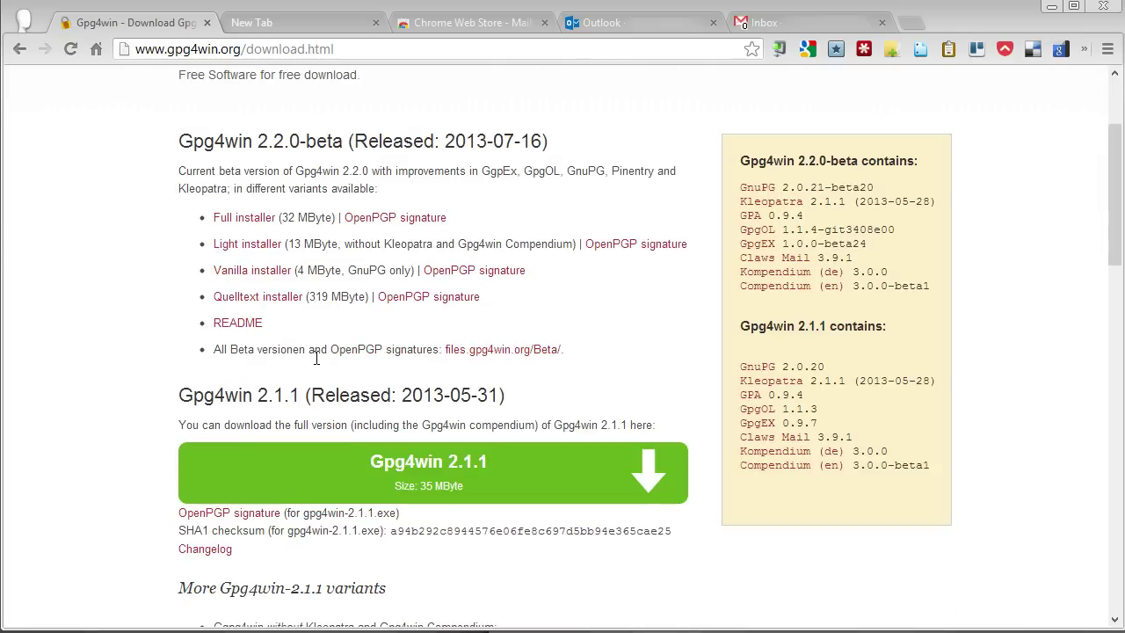
{"action": "left_click", "coordinate": [253, 341]}
{"action": "left_click", "coordinate": [464, 392]}
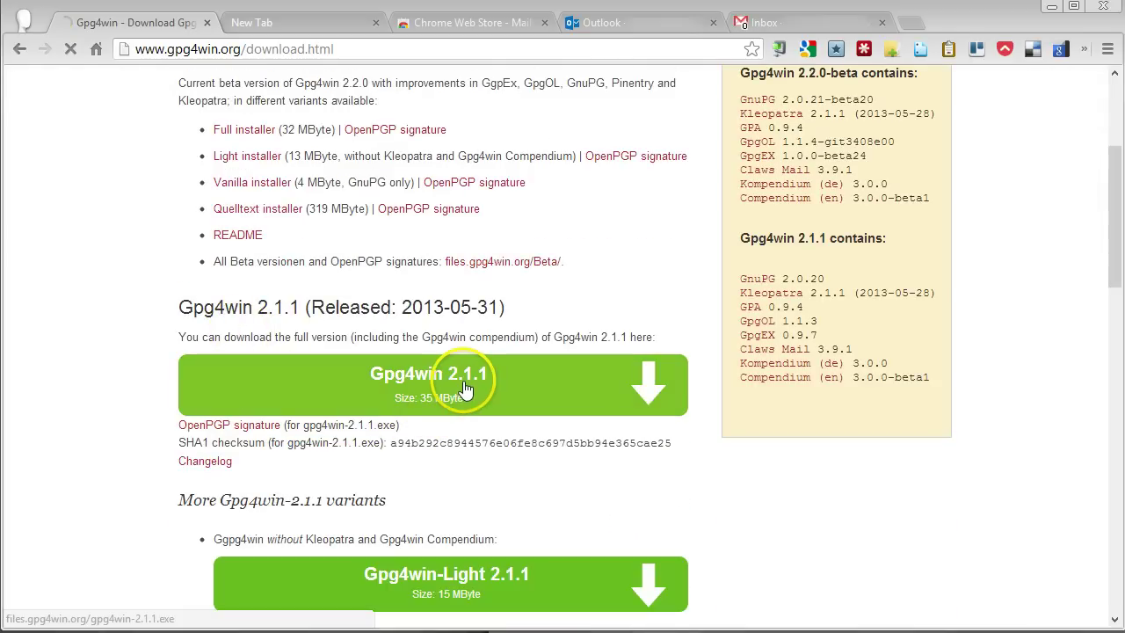
{"action": "left_click", "coordinate": [452, 392]}
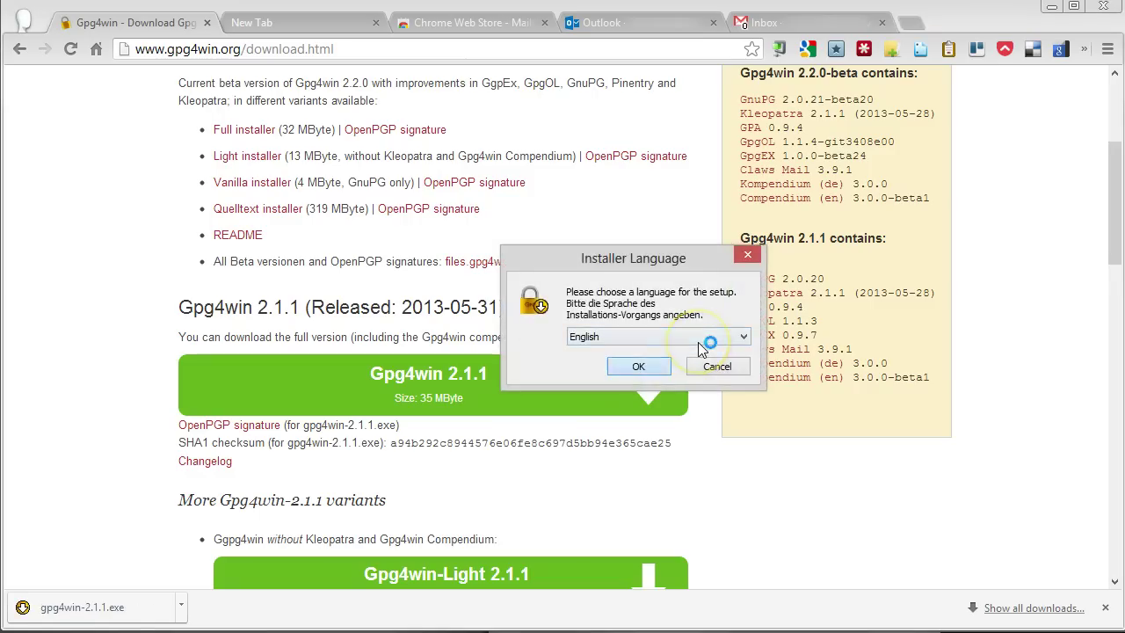
- Install Gpg4win in English with the default components, location and shortcuts
{"action": "left_click", "coordinate": [633, 370]}
{"action": "left_click", "coordinate": [731, 467]}
{"action": "left_click", "coordinate": [730, 467]}
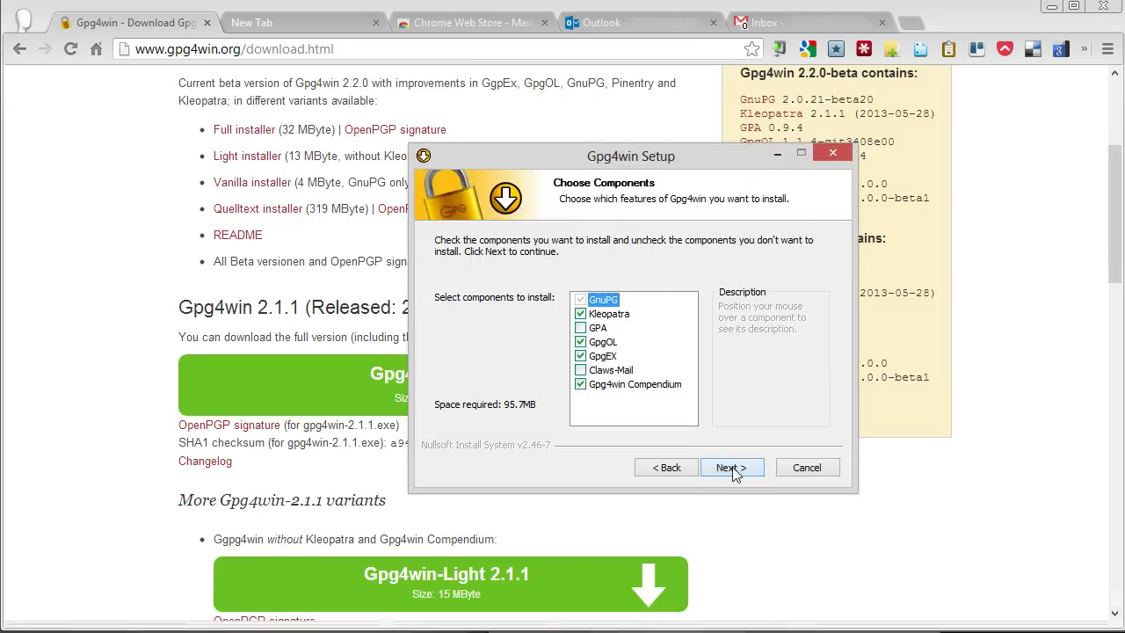
{"action": "left_click", "coordinate": [734, 468]}
{"action": "left_click", "coordinate": [733, 468]}
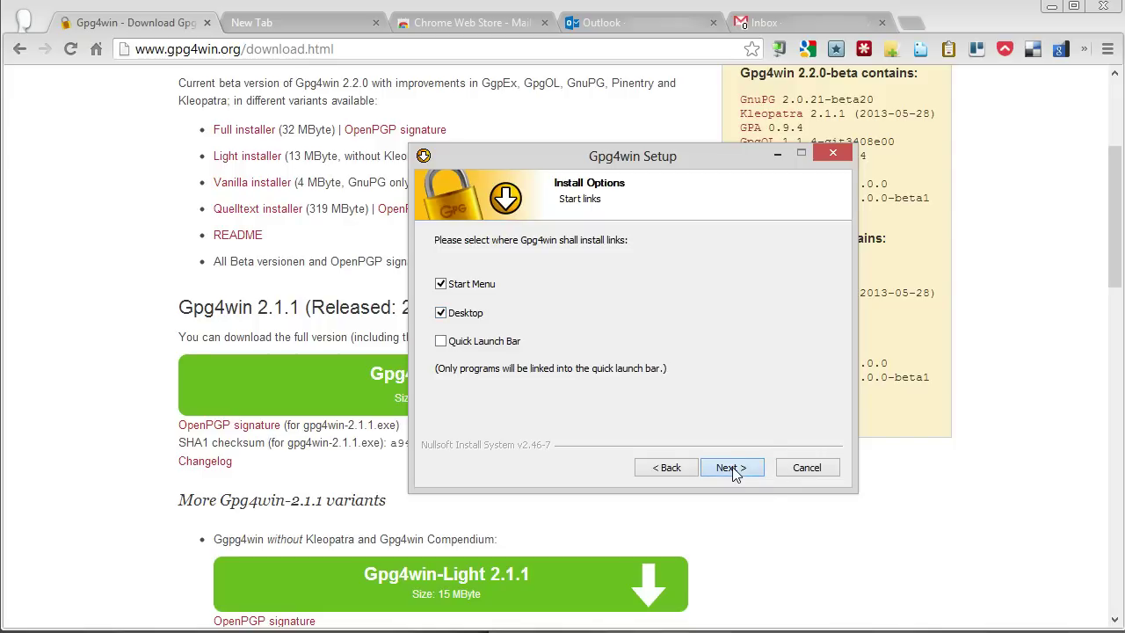
{"action": "left_click", "coordinate": [733, 468]}
{"action": "left_click", "coordinate": [747, 470]}
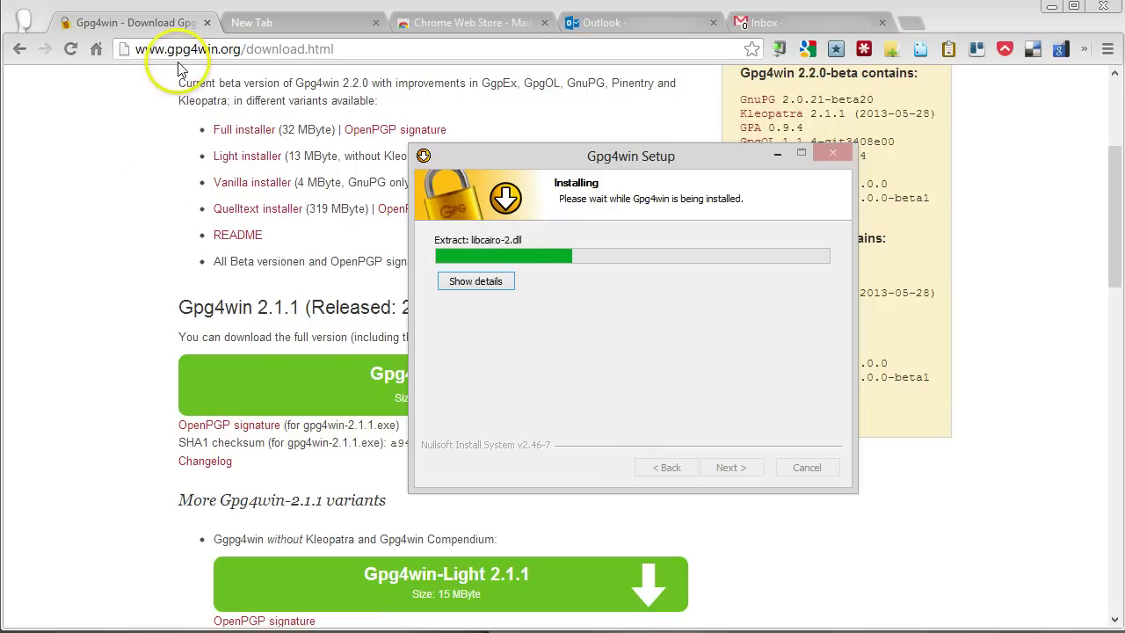
- Skip the S/MIME root-certificate configuration and turn off showing the README file
{"action": "left_click", "coordinate": [205, 22]}
{"action": "key", "text": "alt+Tab"}
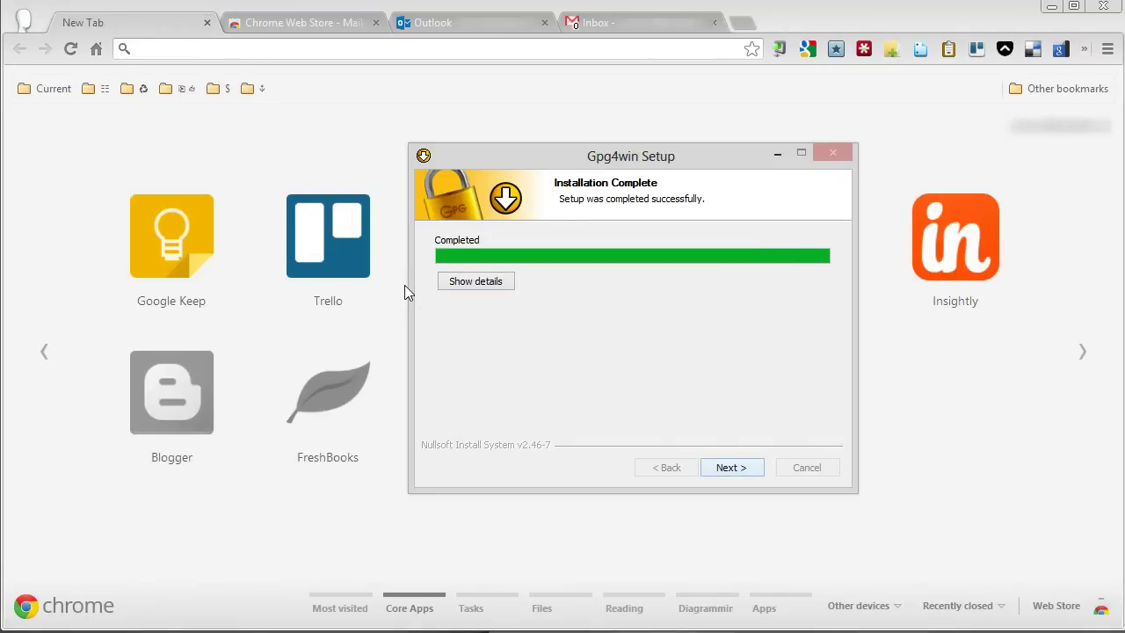
{"action": "left_click", "coordinate": [730, 467]}
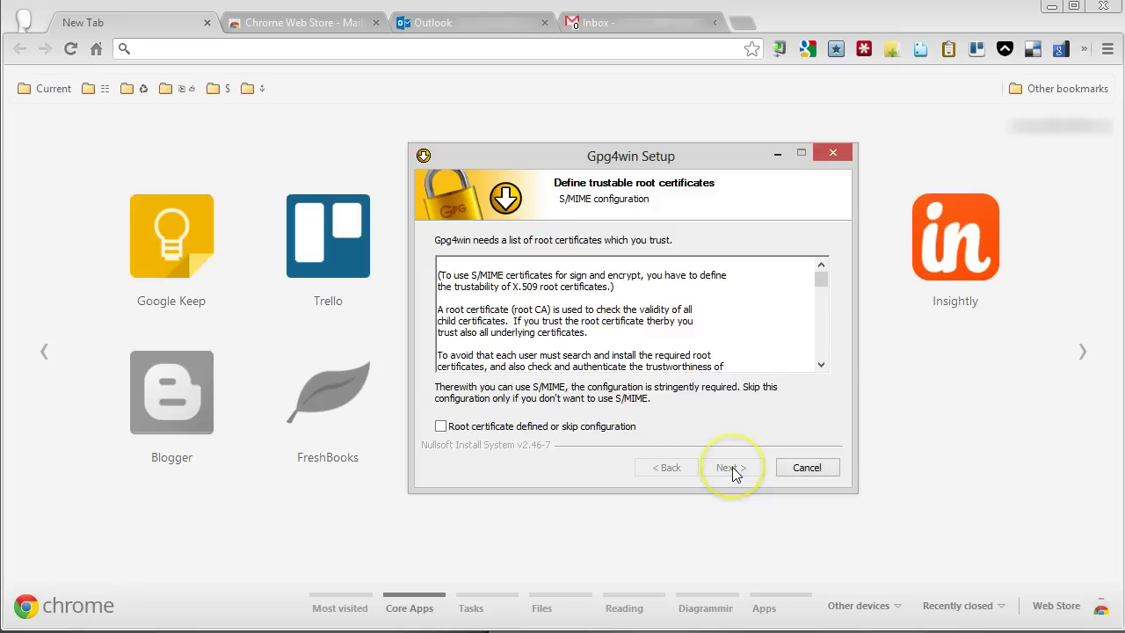
{"action": "left_click", "coordinate": [441, 426]}
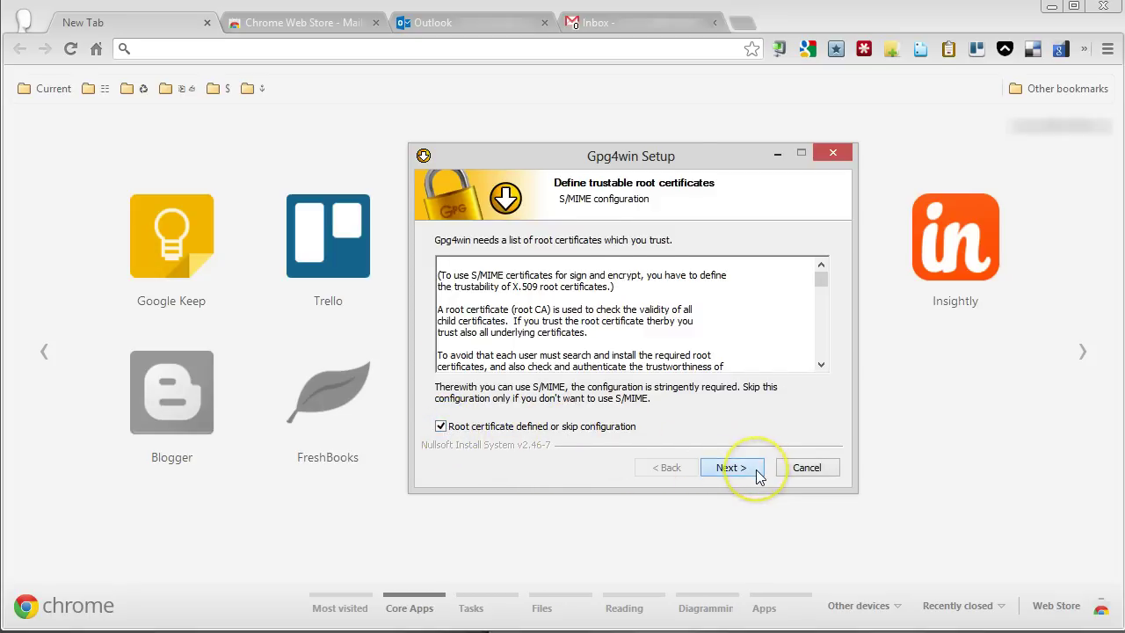
{"action": "left_click", "coordinate": [754, 467]}
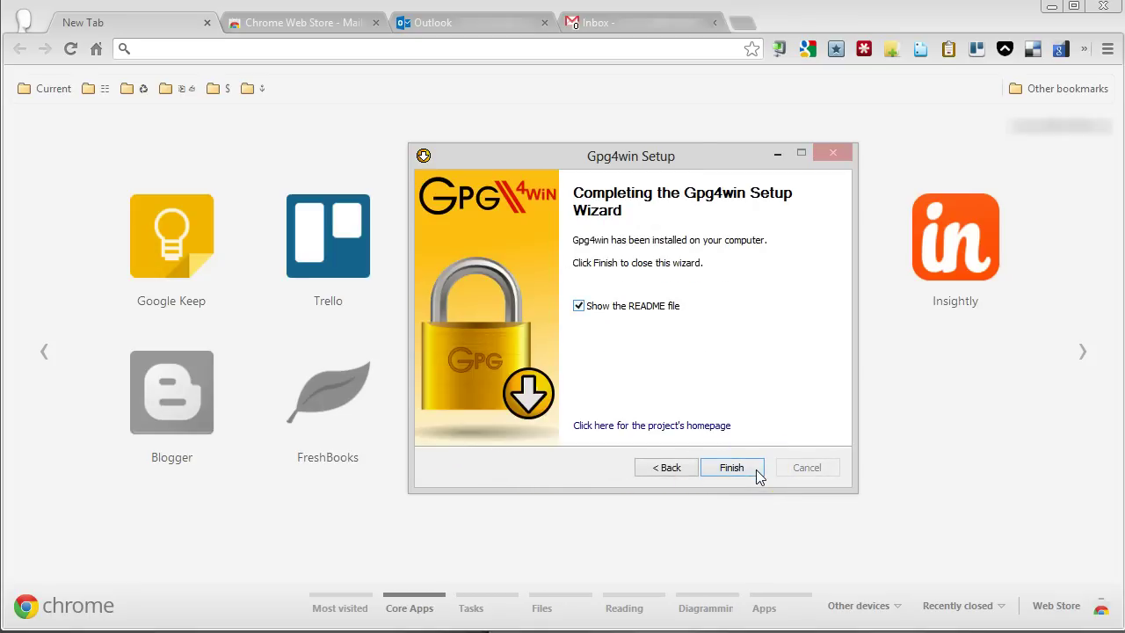
{"action": "key", "text": "space"}
- Close the finished Gpg4win installer and bring Kleopatra to the front
{"action": "left_click", "coordinate": [741, 470]}
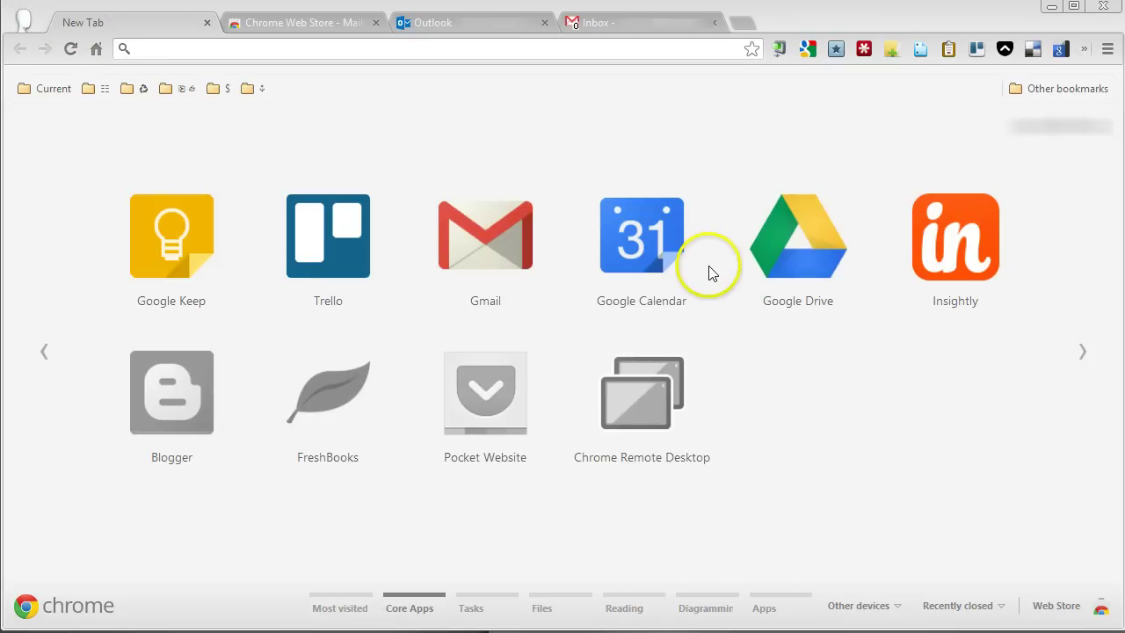
{"action": "key", "text": "alt+Tab"}
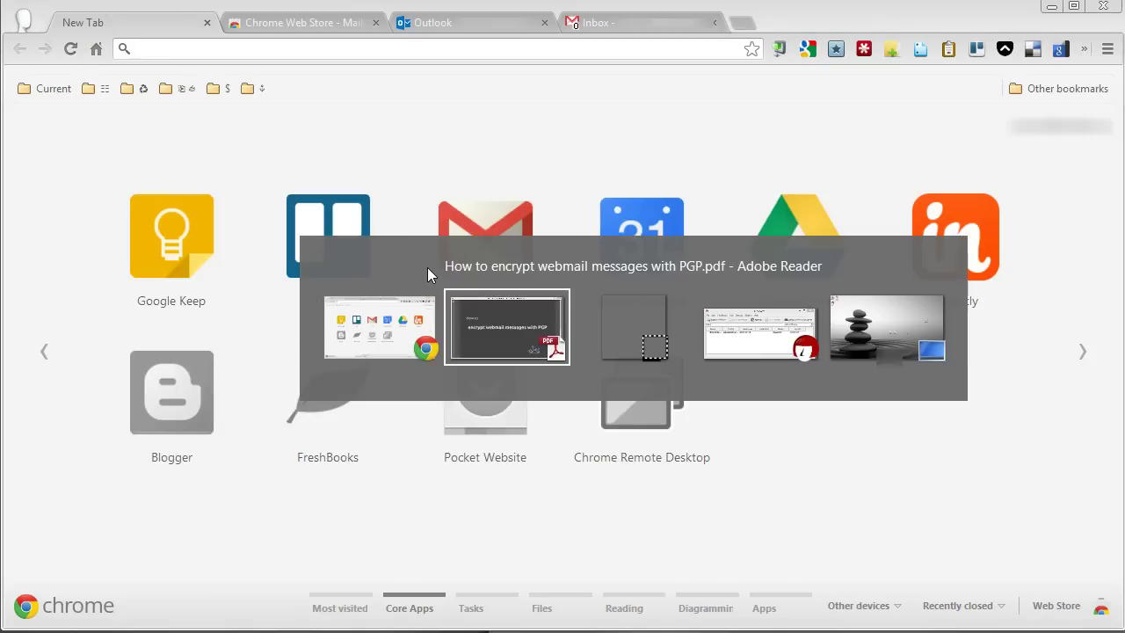
{"action": "key", "text": "alt+Tab"}
{"action": "key", "text": "alt+Tab"}
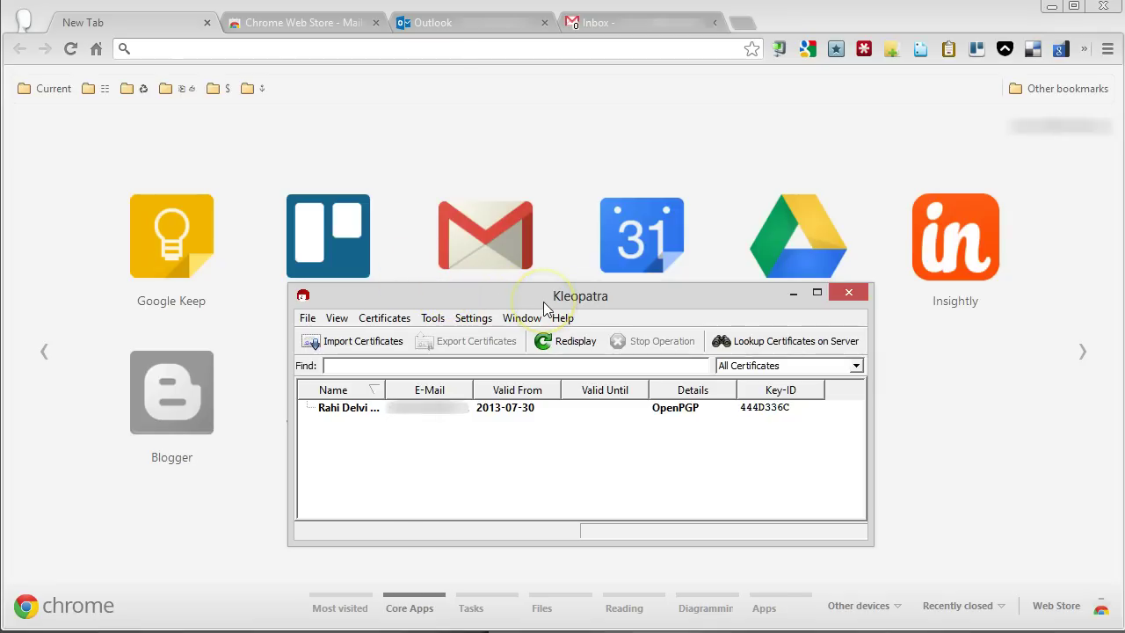
- Set up a personal OpenPGP key pair with the owner's name, e-mail and comment 'Outlook'
{"action": "left_click", "coordinate": [308, 319]}
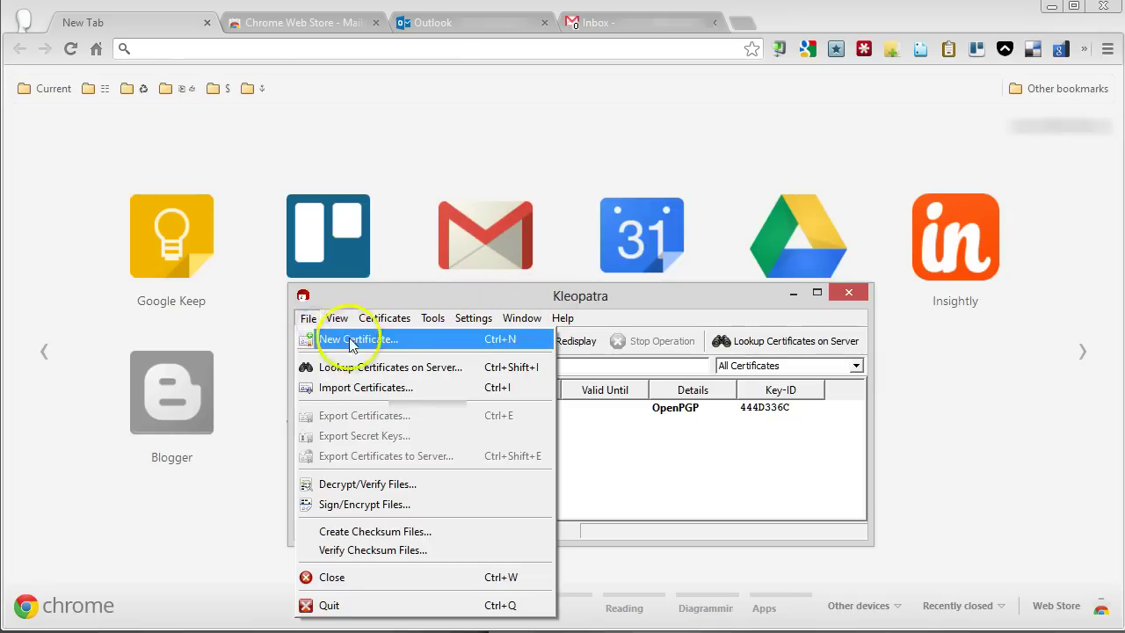
{"action": "left_click", "coordinate": [389, 351]}
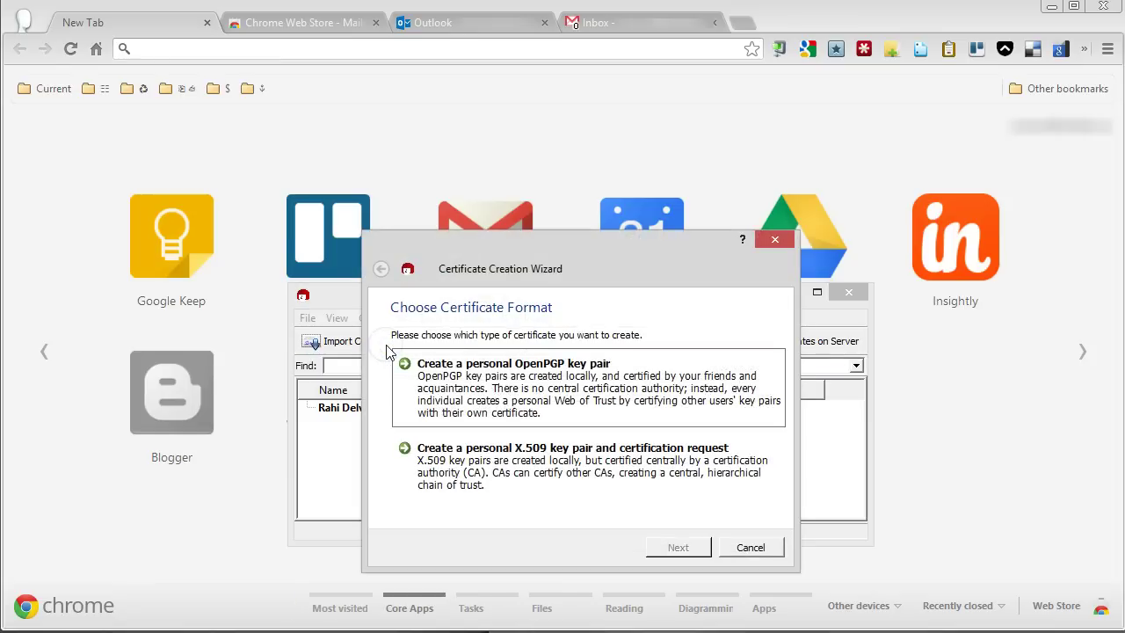
{"action": "left_click", "coordinate": [688, 409]}
{"action": "left_click", "coordinate": [500, 366]}
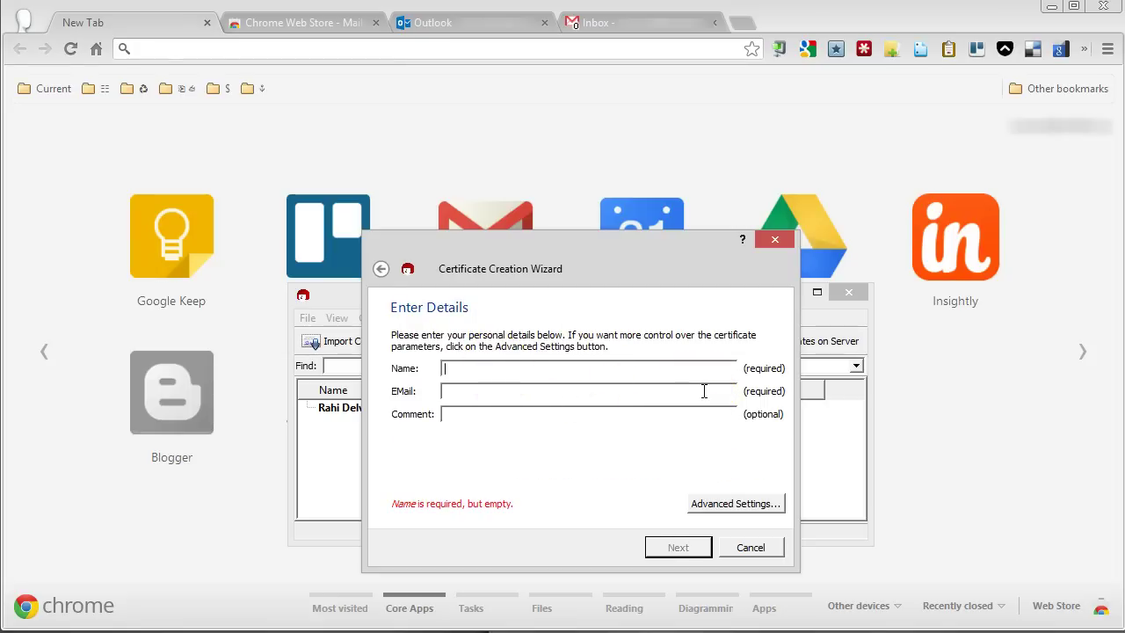
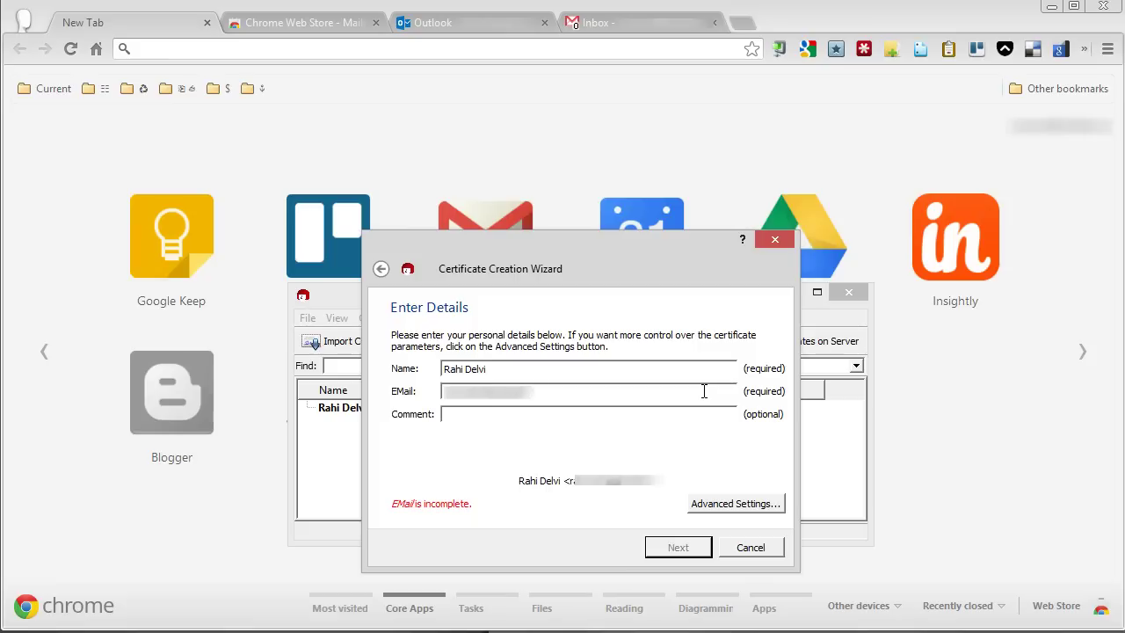
{"action": "key", "text": "Tab"}
{"action": "type", "text": "Outlook"}
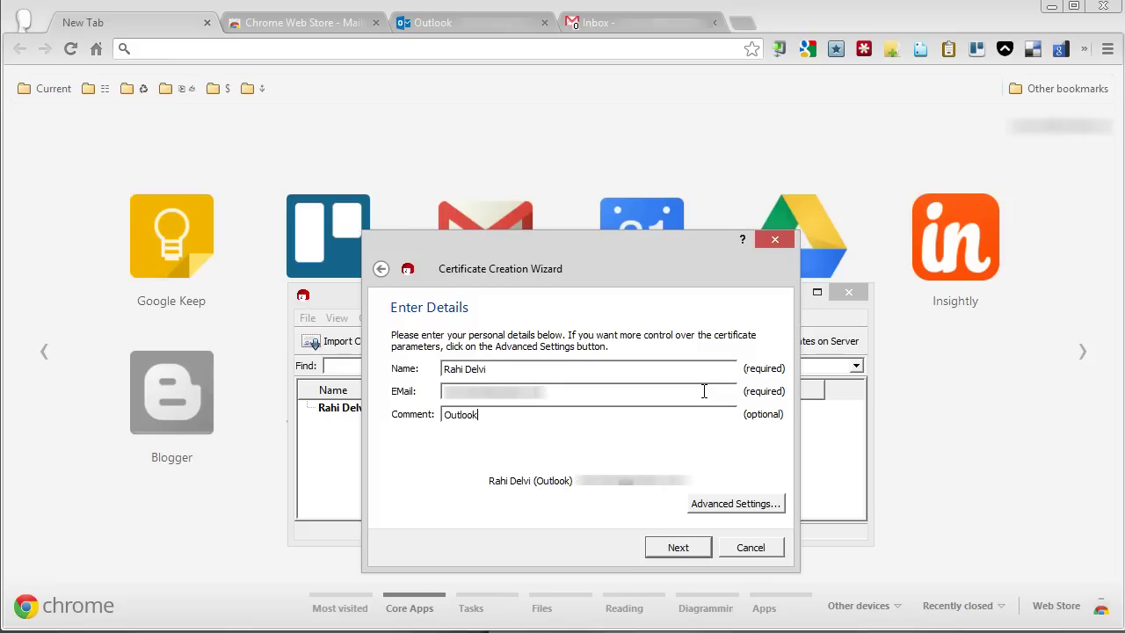
{"action": "left_click", "coordinate": [676, 546]}
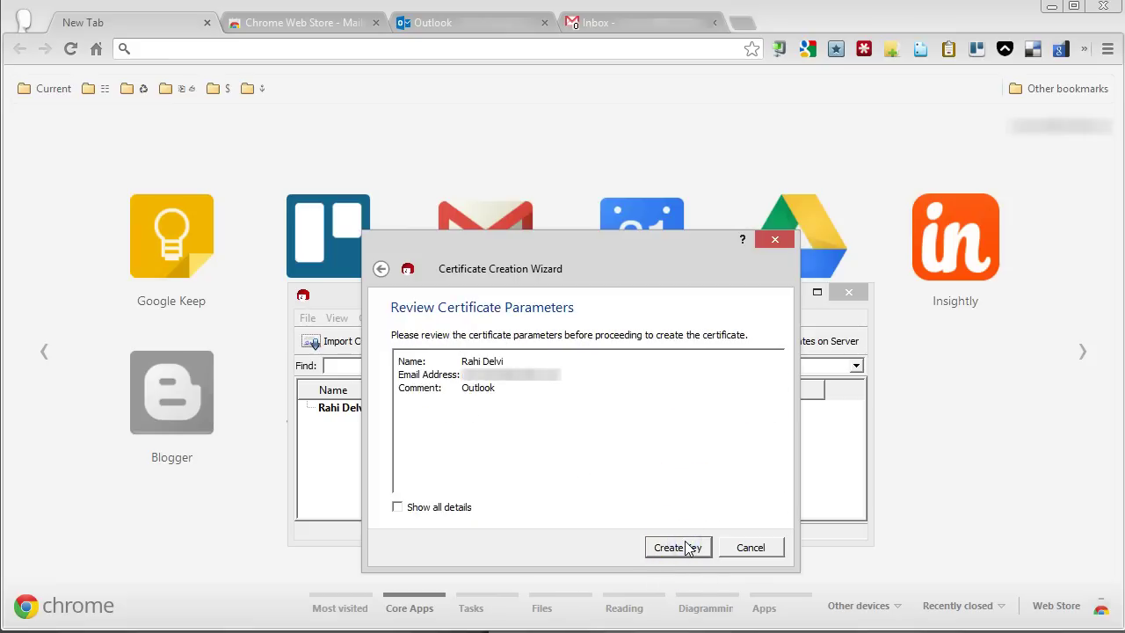
- Generate the key pair, entering the passphrase in pinentry and then confirming it
{"action": "left_click", "coordinate": [688, 549]}
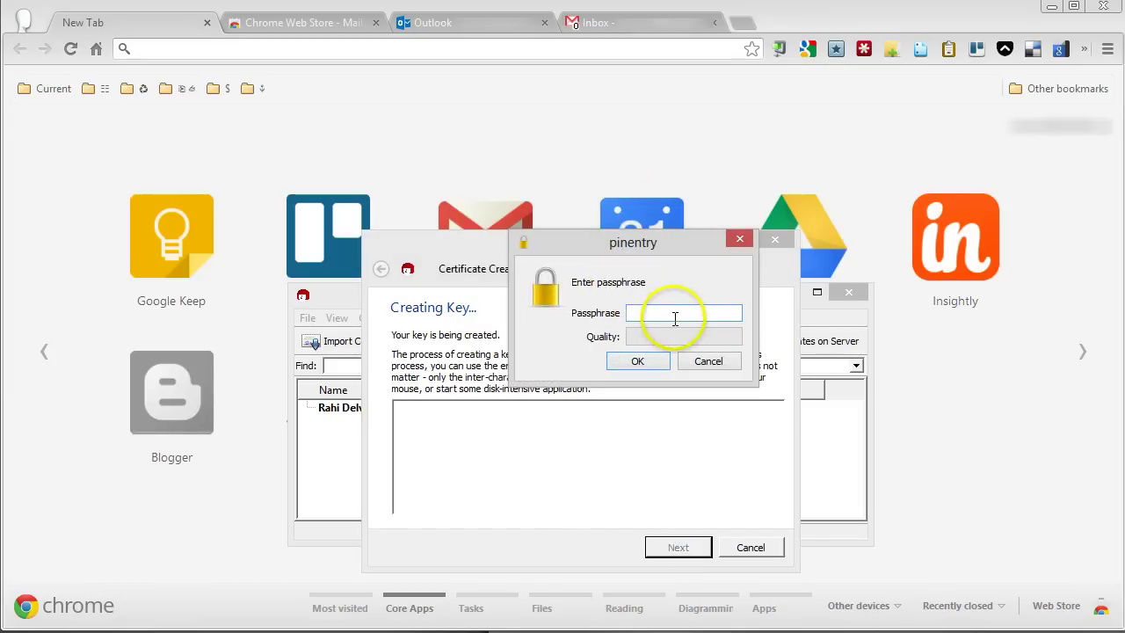
{"action": "left_click", "coordinate": [675, 318]}
{"action": "left_click", "coordinate": [686, 315]}
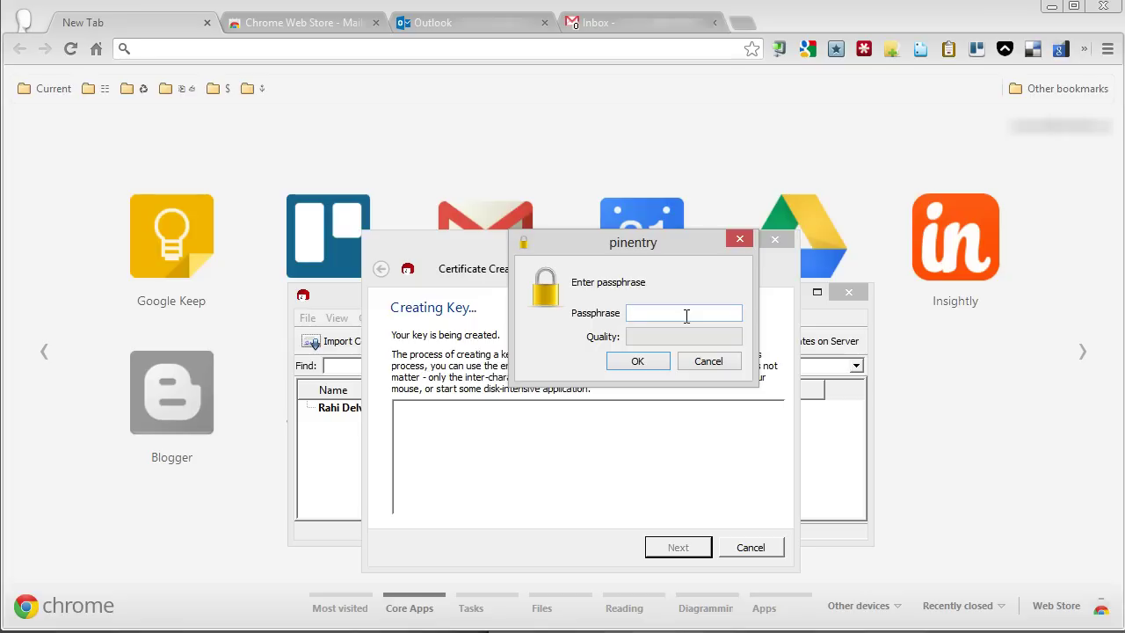
{"action": "type", "text": "•••••••"}
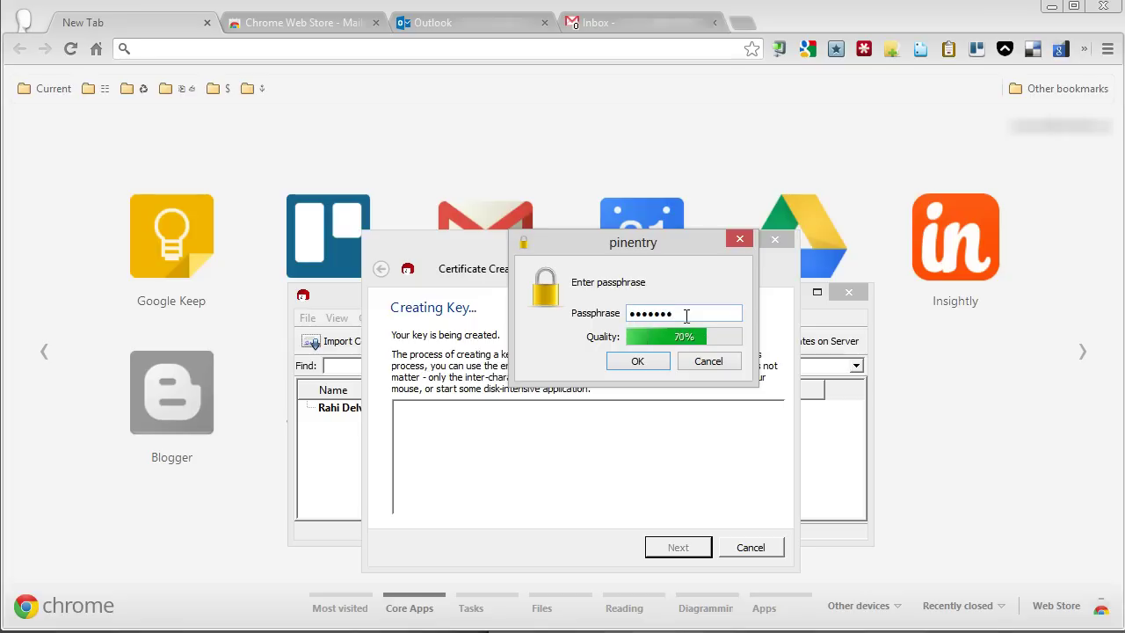
{"action": "type", "text": "•••"}
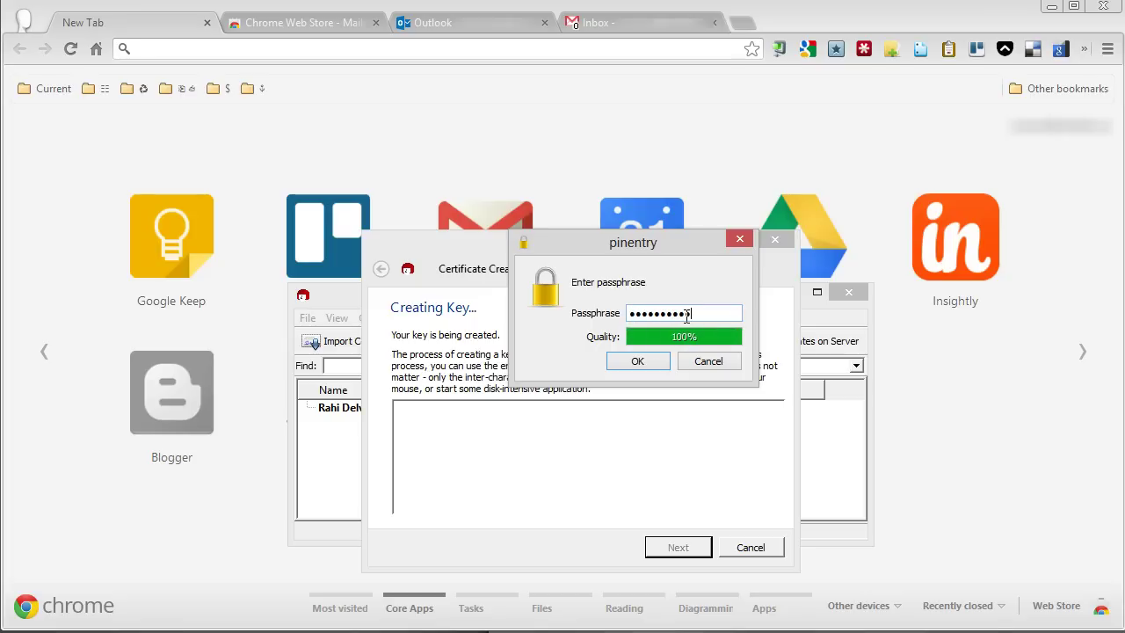
{"action": "left_click", "coordinate": [656, 363]}
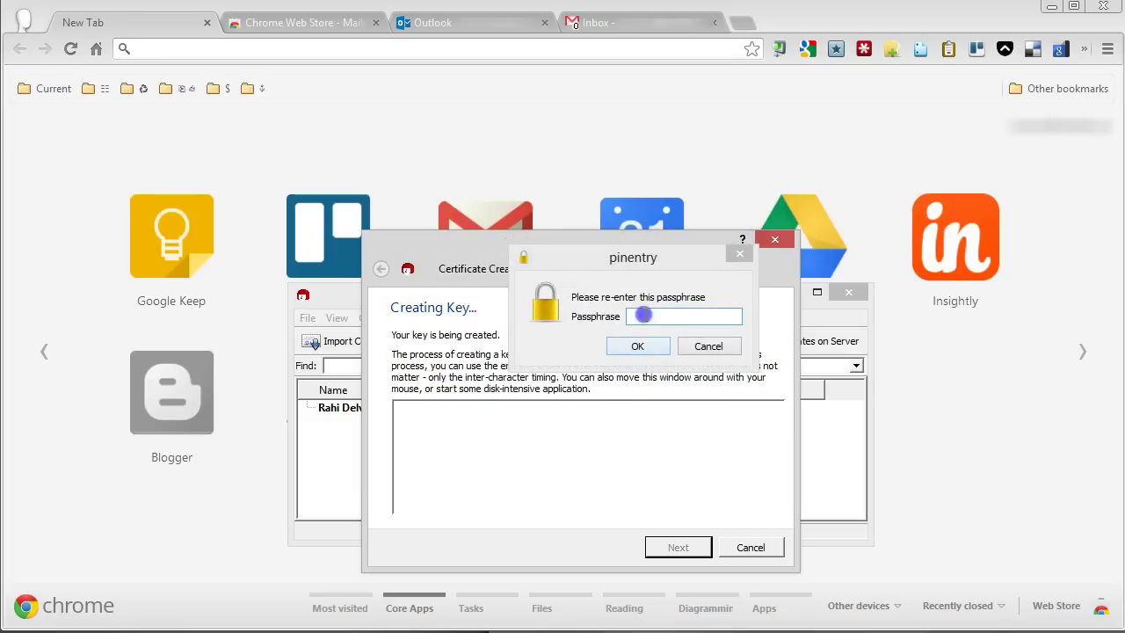
{"action": "left_click", "coordinate": [644, 315]}
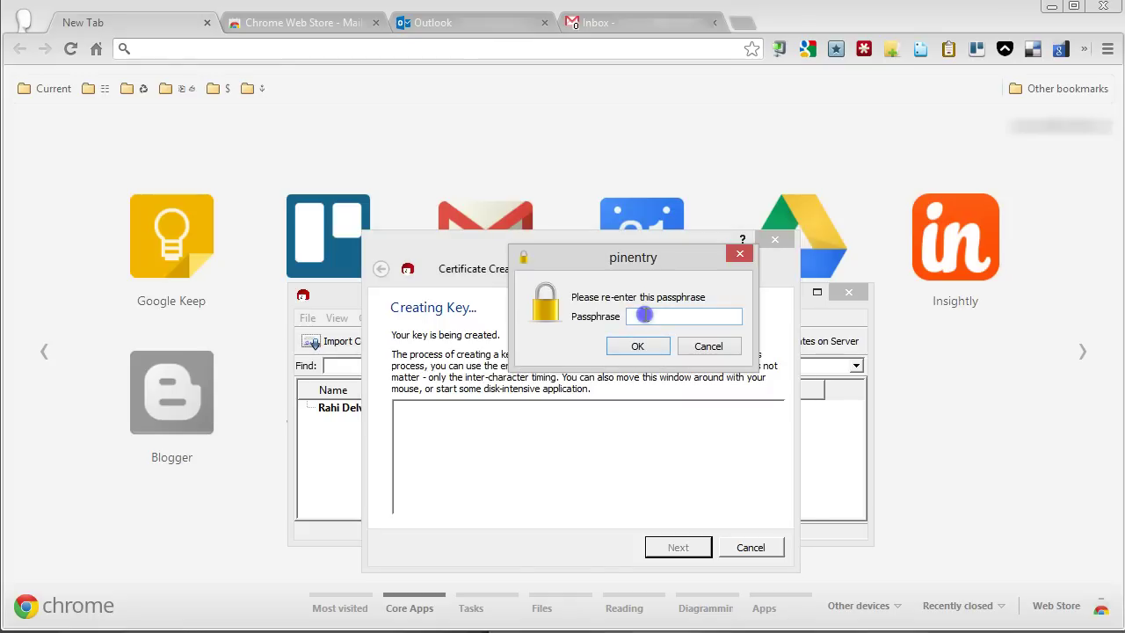
{"action": "type", "text": "•••••"}
{"action": "left_click", "coordinate": [639, 345]}
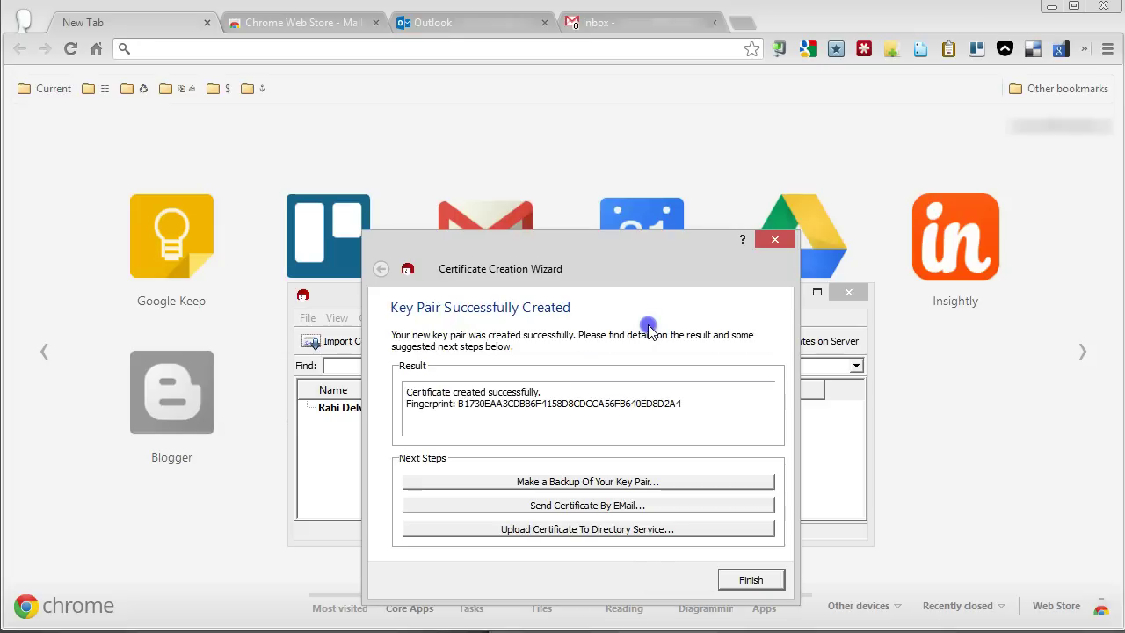
- Start an ASCII-armored secret-key backup and choose the Desktop as its save location
{"action": "left_click_drag", "start_coordinate": [608, 263], "coordinate": [563, 206]}
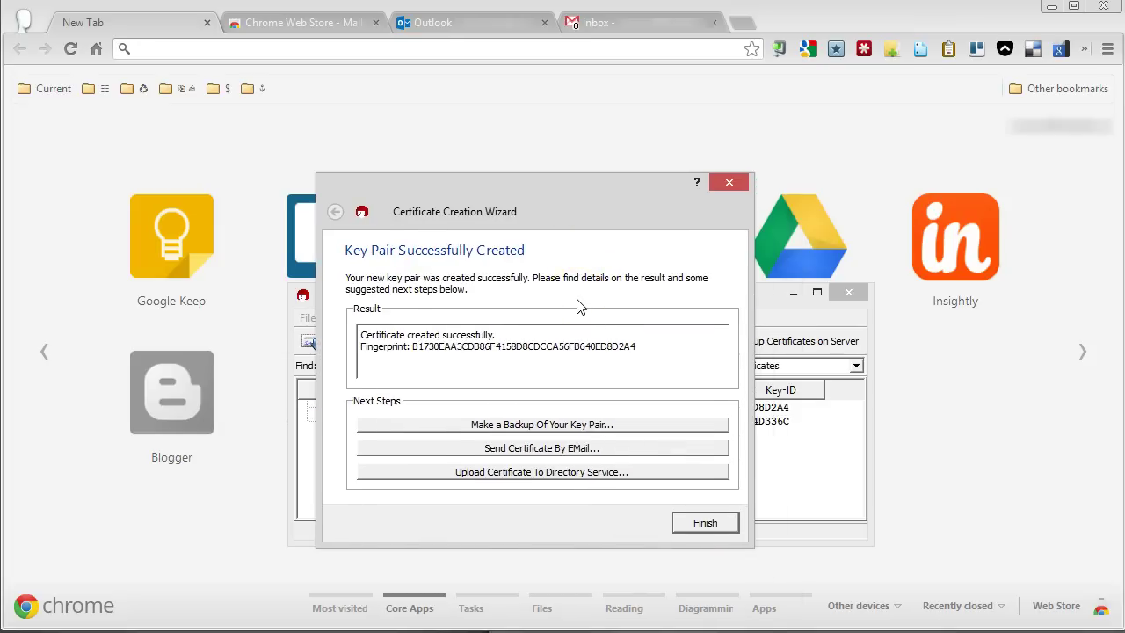
{"action": "left_click", "coordinate": [637, 430]}
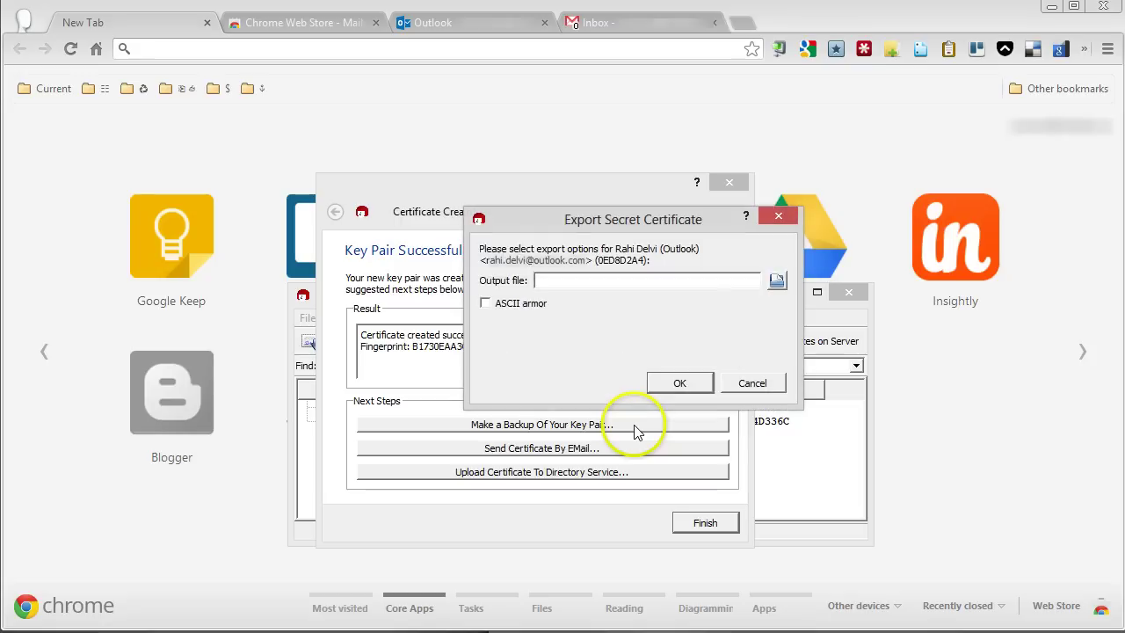
{"action": "left_click", "coordinate": [513, 313]}
{"action": "left_click", "coordinate": [778, 283]}
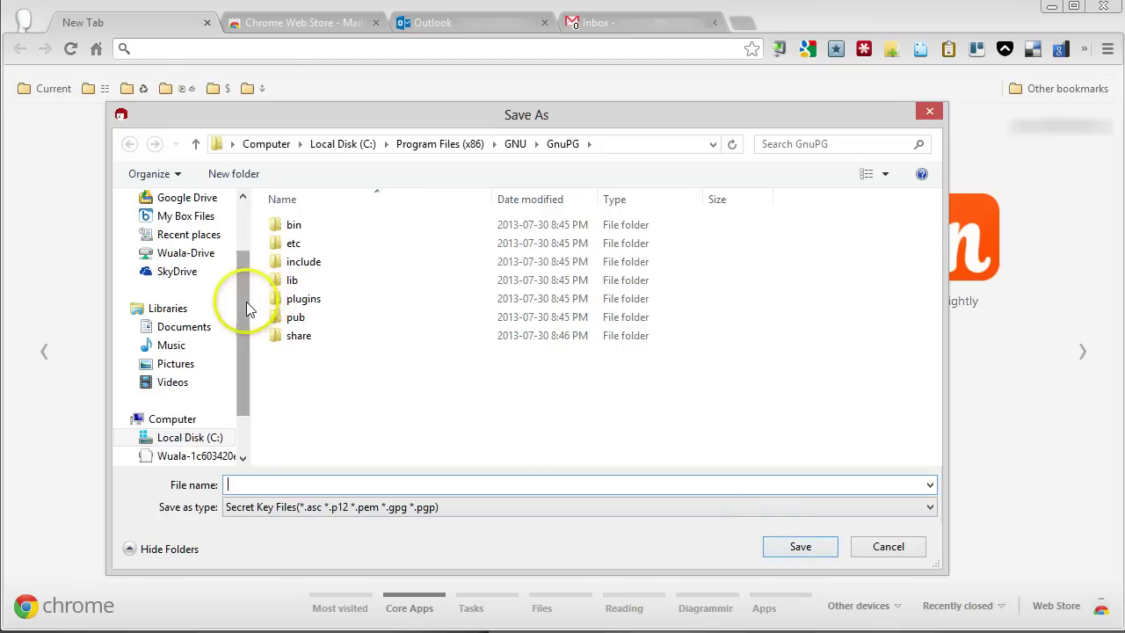
{"action": "left_click_drag", "start_coordinate": [243, 296], "coordinate": [243, 239]}
{"action": "left_click", "coordinate": [207, 227]}
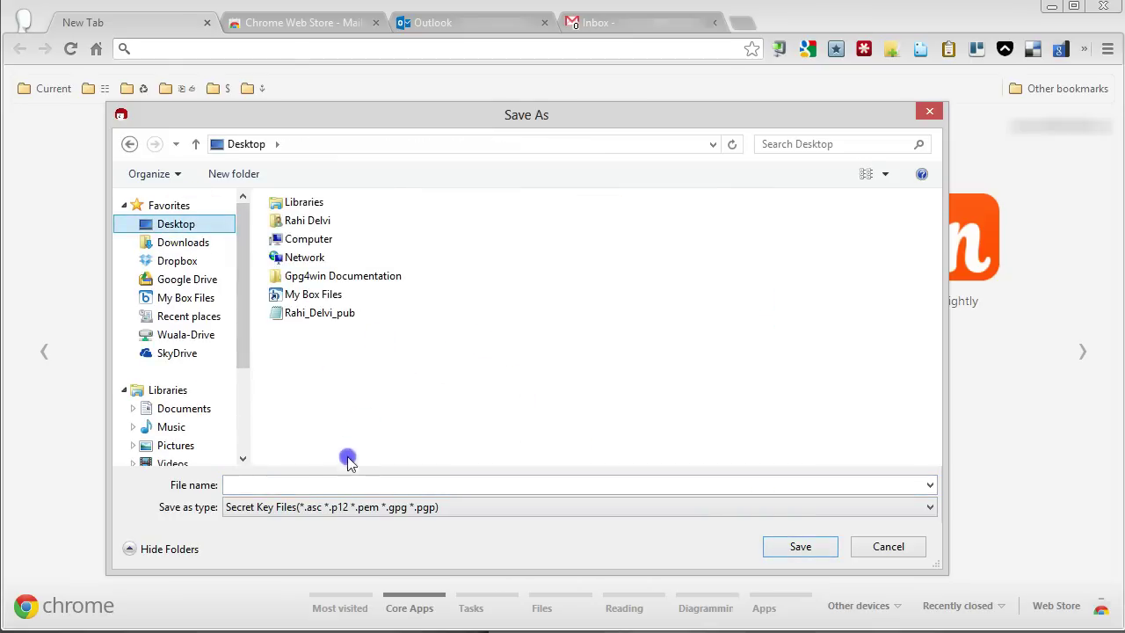
- Name the backup file with the owner's name plus 'Outlook', save it, and finish the wizard
{"action": "left_click", "coordinate": [327, 486]}
{"action": "type", "text": "Rahi D"}
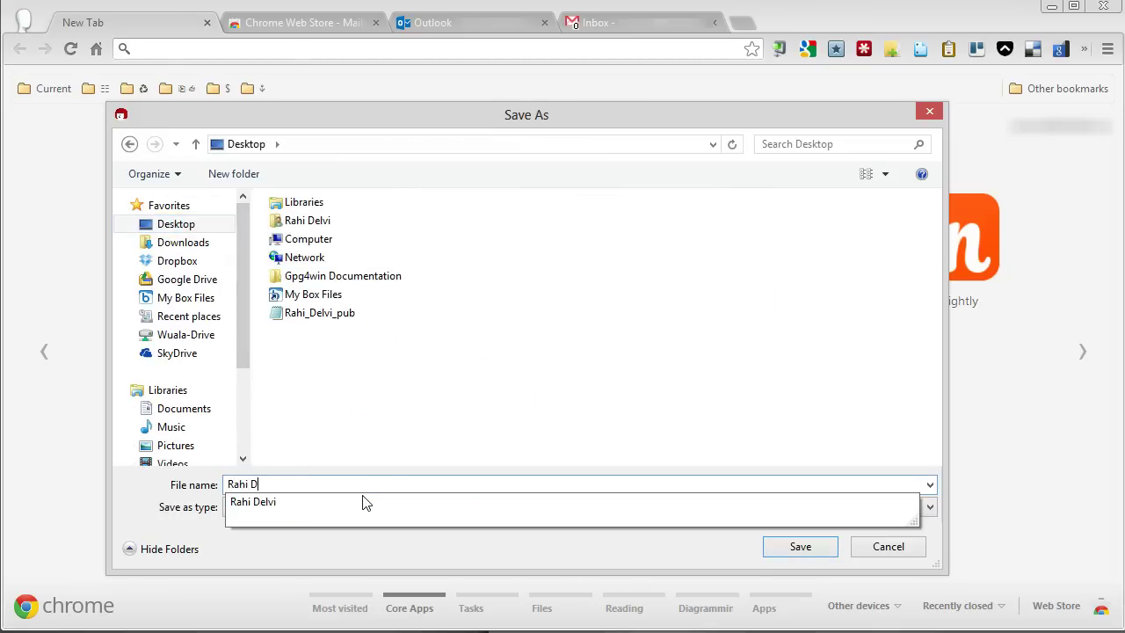
{"action": "left_click", "coordinate": [364, 500]}
{"action": "type", "text": "Outlook"}
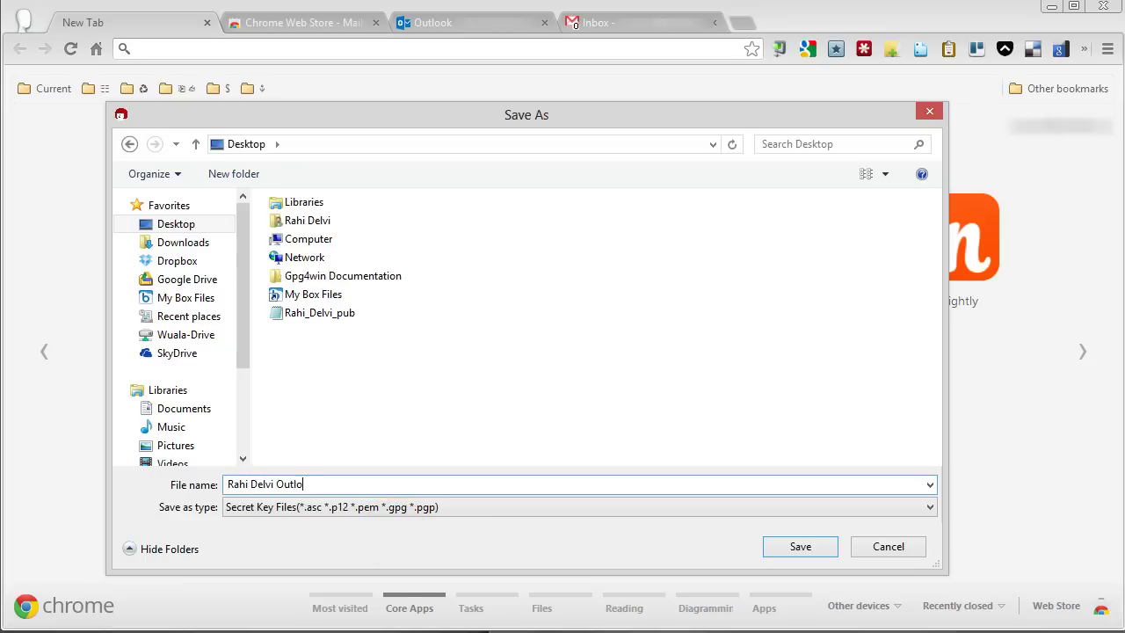
{"action": "left_click", "coordinate": [804, 551]}
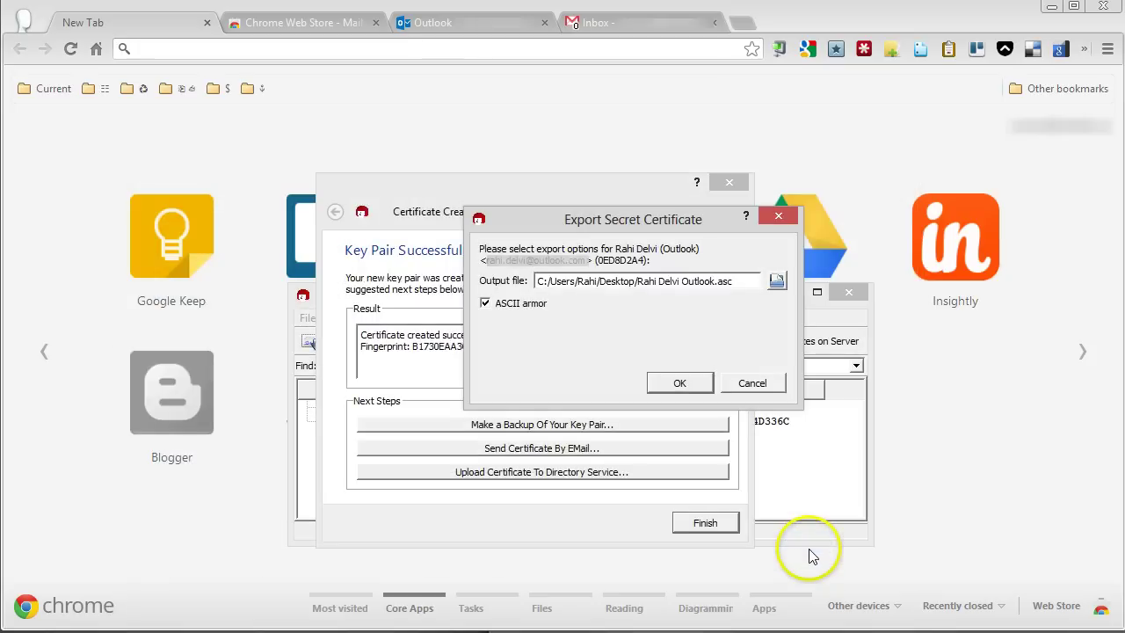
{"action": "left_click", "coordinate": [691, 384]}
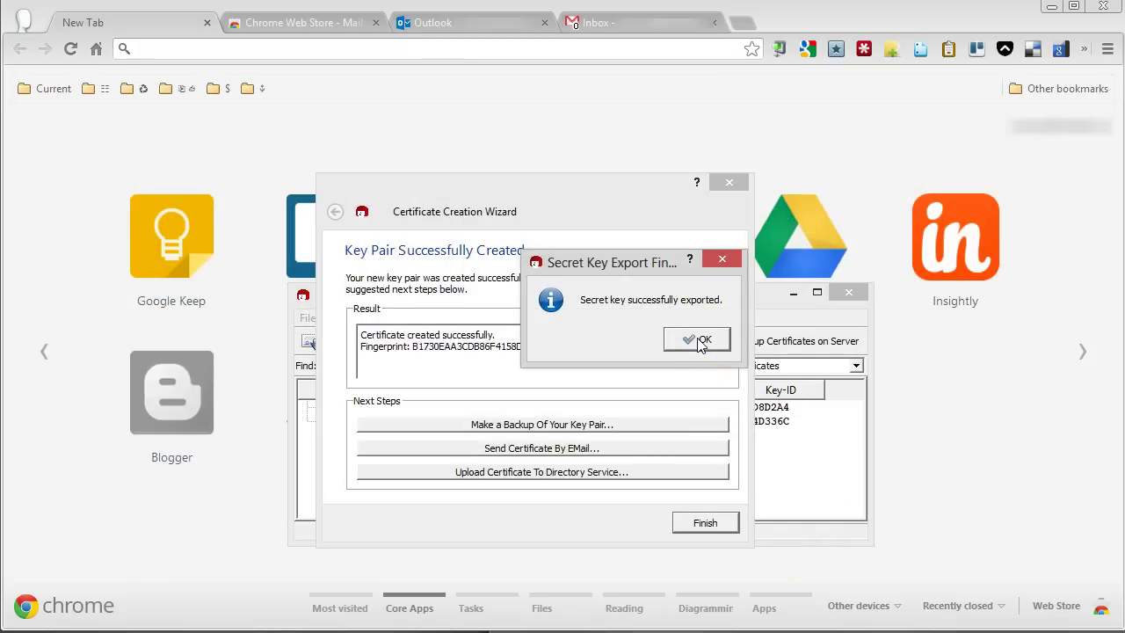
{"action": "left_click", "coordinate": [701, 343]}
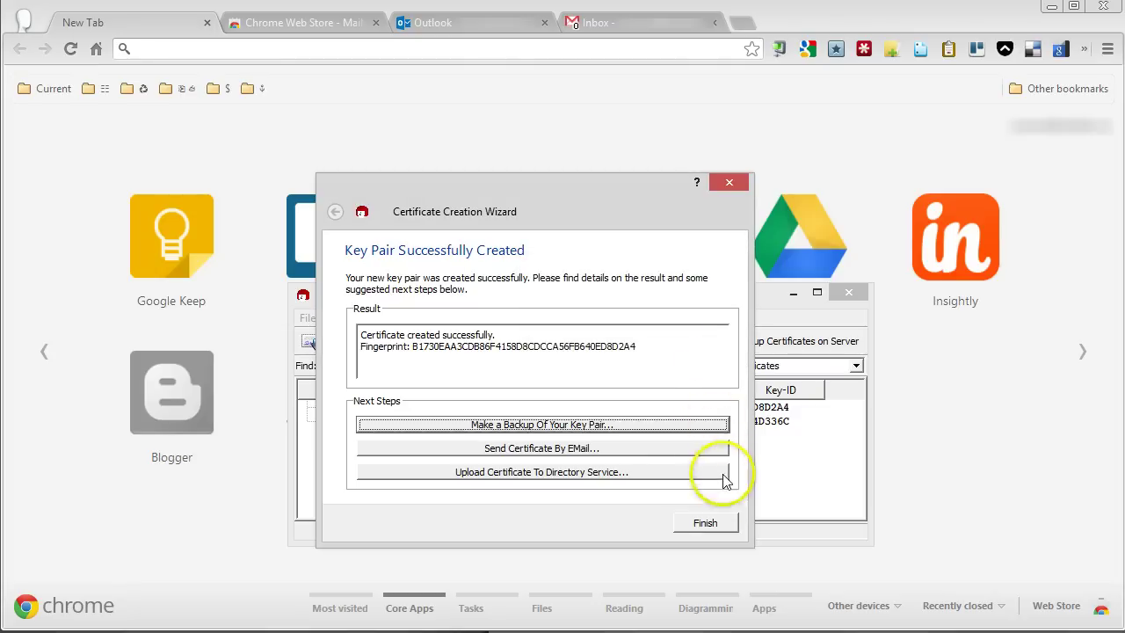
{"action": "left_click", "coordinate": [708, 522]}
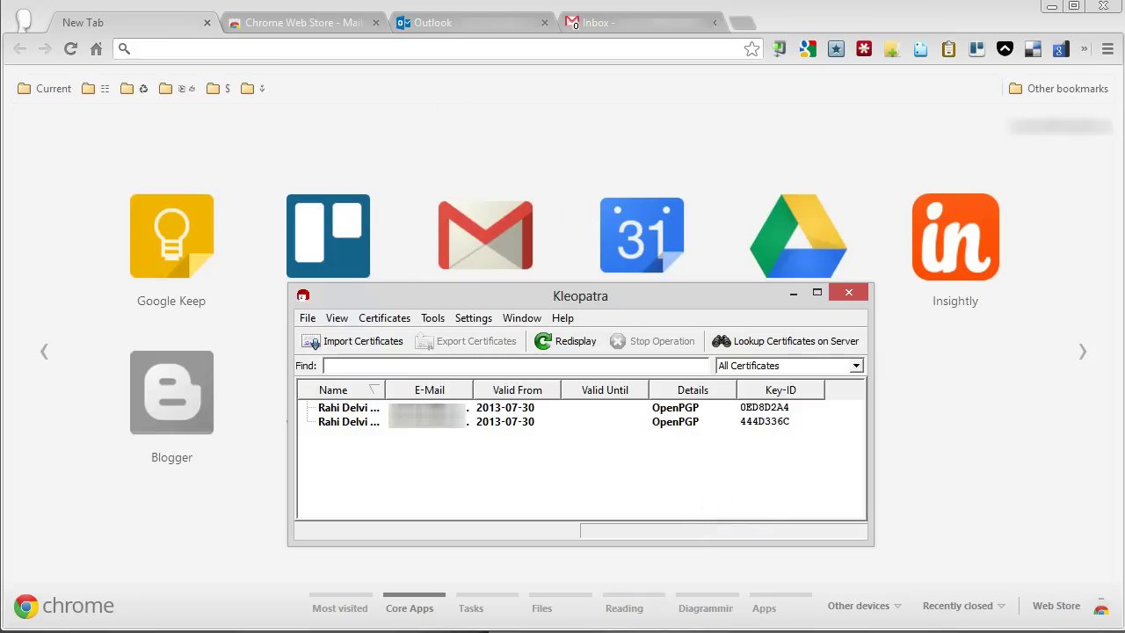
{"action": "left_click", "coordinate": [741, 493]}
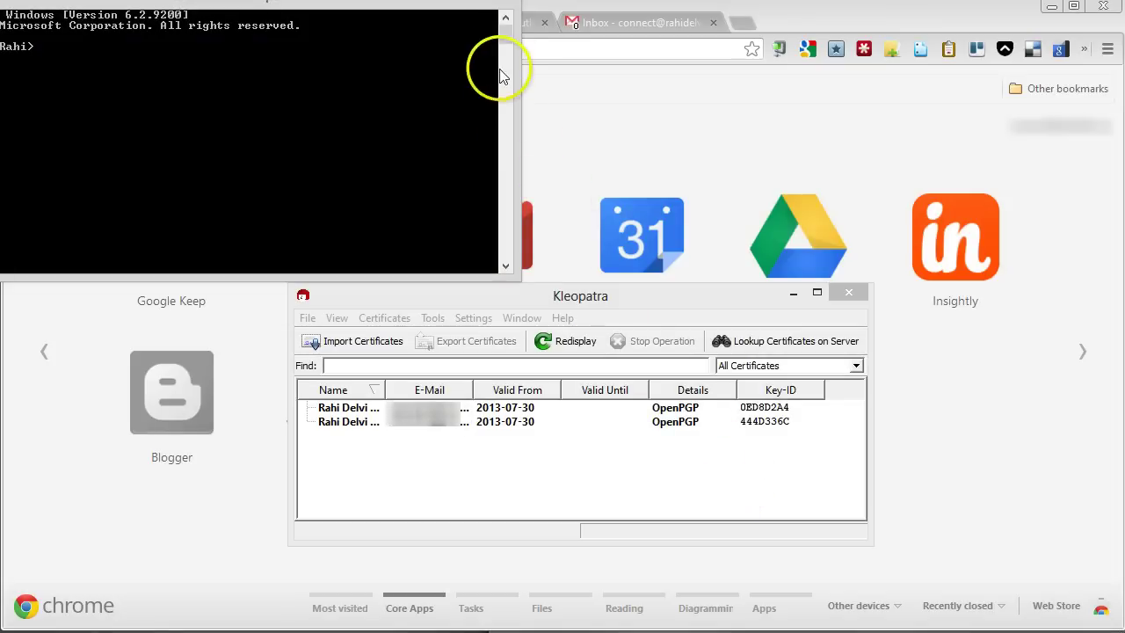
- Begin entering the key ID in the saved gpg --gen-revoke note, checking it against Kleopatra
{"action": "left_click_drag", "start_coordinate": [472, 15], "coordinate": [676, 185]}
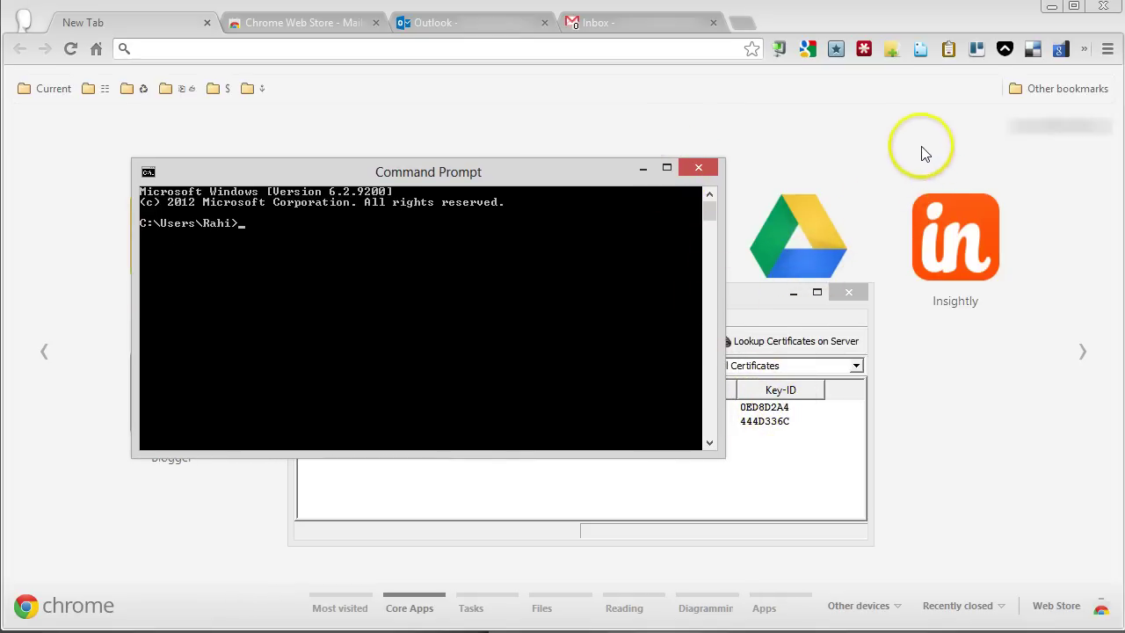
{"action": "left_click", "coordinate": [945, 50]}
{"action": "left_click", "coordinate": [945, 51]}
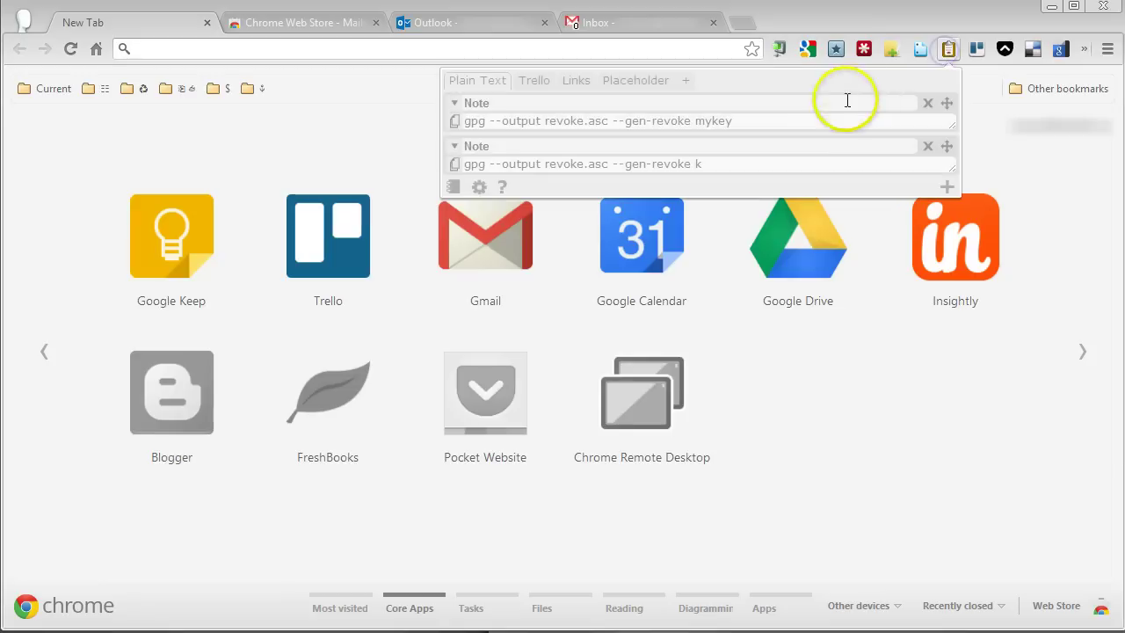
{"action": "left_click", "coordinate": [744, 162]}
{"action": "key", "text": "BackSpace"}
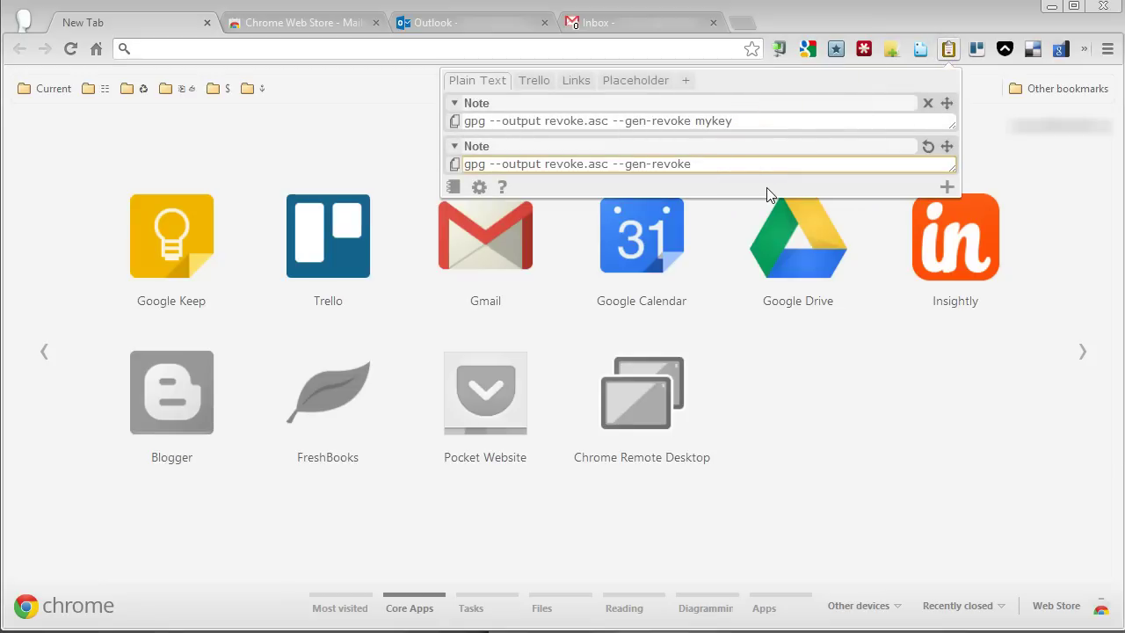
{"action": "type", "text": "0ED"}
{"action": "key", "text": "alt+Tab"}
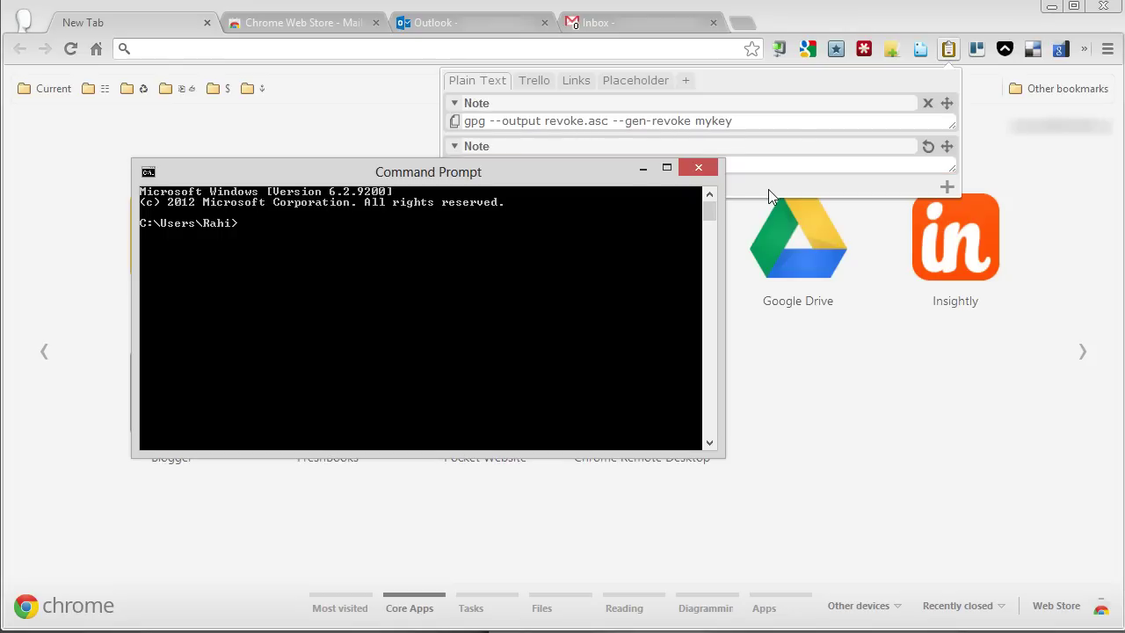
{"action": "key", "text": "alt+Tab"}
{"action": "key", "text": "alt+Tab"}
{"action": "key", "text": "alt+Tab"}
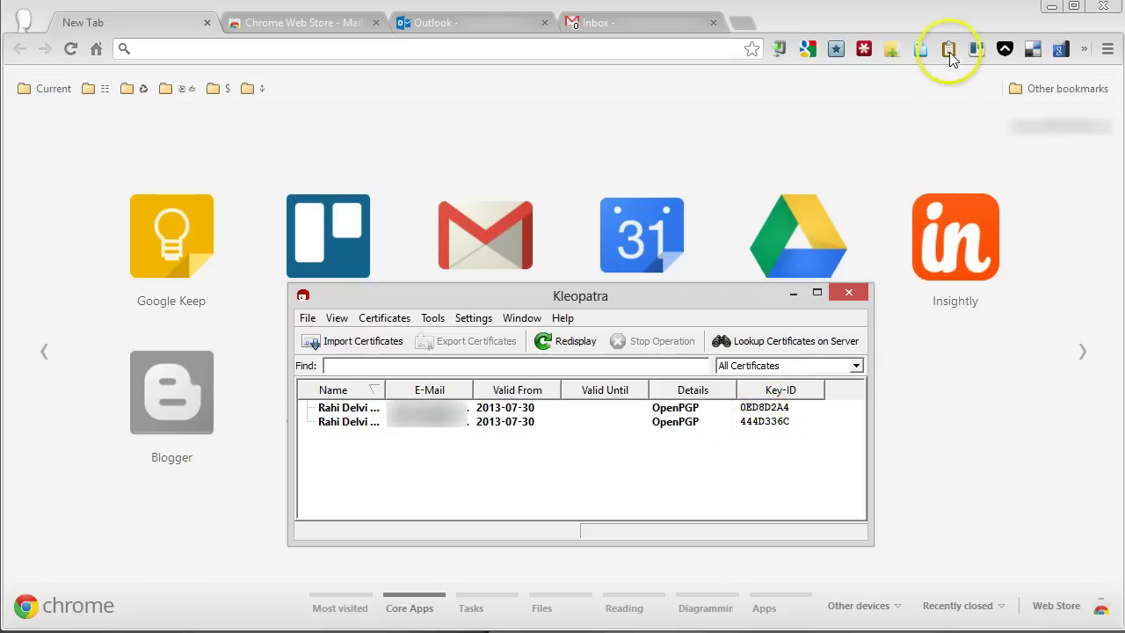
- Complete key ID 0ED8D2A4 in the revocation command and copy it
{"action": "left_click", "coordinate": [951, 49]}
{"action": "left_click", "coordinate": [769, 159]}
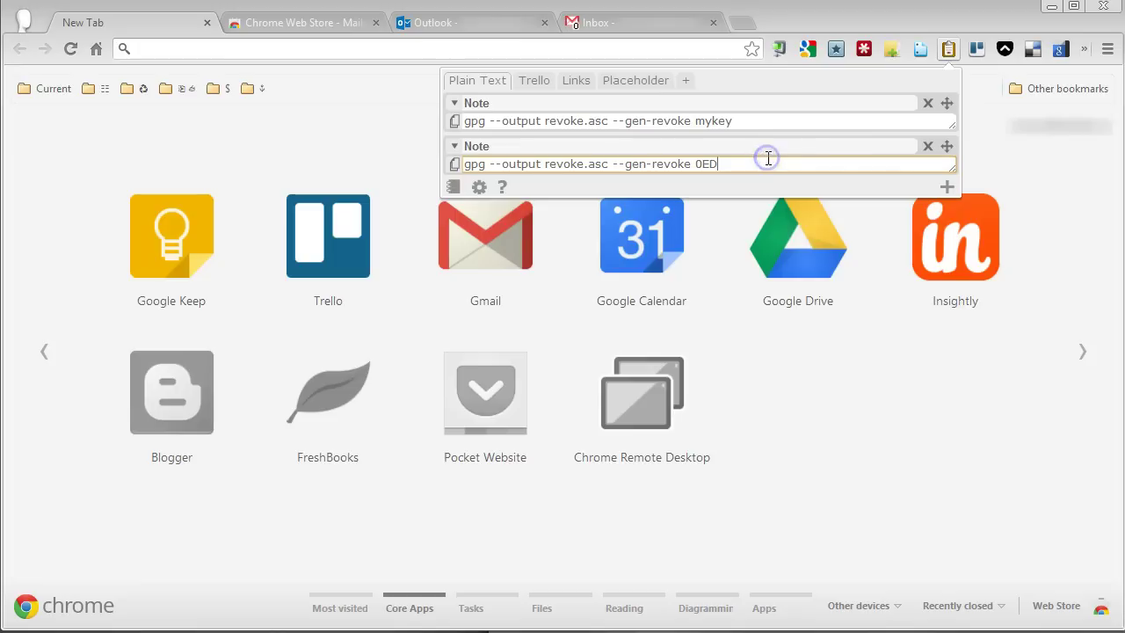
{"action": "type", "text": "8D"}
{"action": "key", "text": "alt+Tab"}
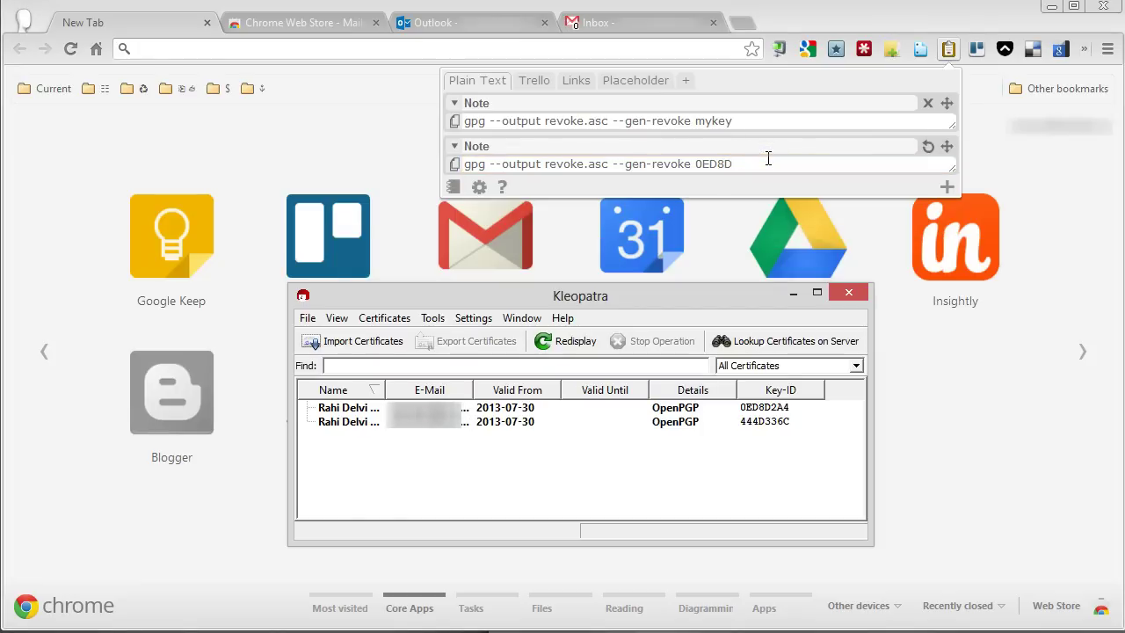
{"action": "left_click", "coordinate": [763, 163]}
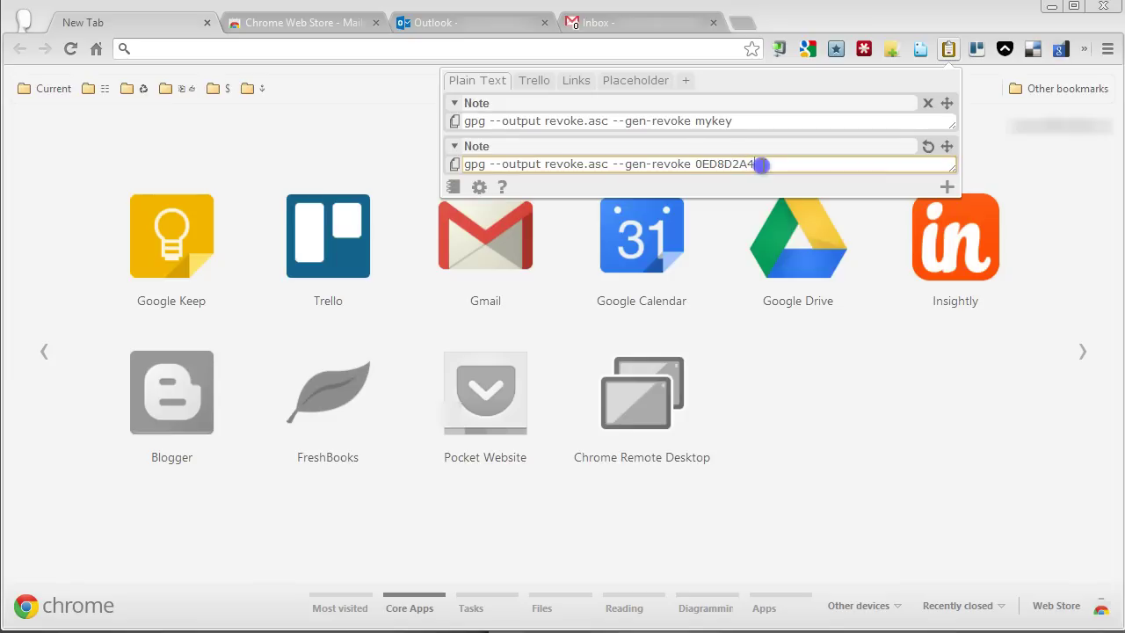
{"action": "left_click", "coordinate": [454, 164]}
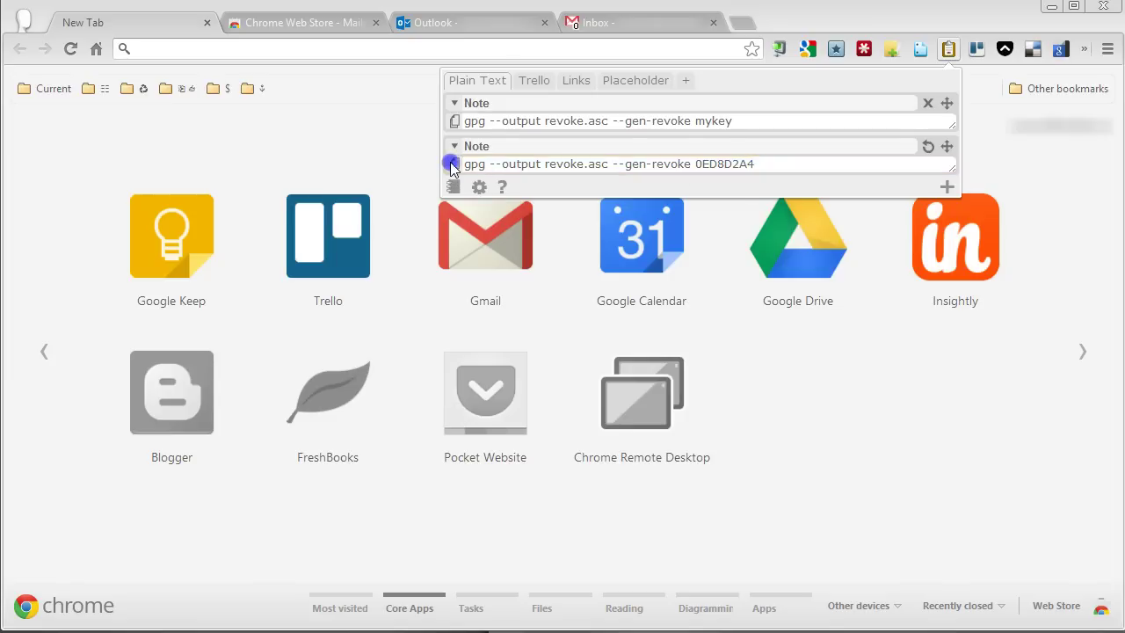
{"action": "key", "text": "alt+Tab"}
{"action": "key", "text": "alt+Tab"}
{"action": "key", "text": "alt+Tab"}
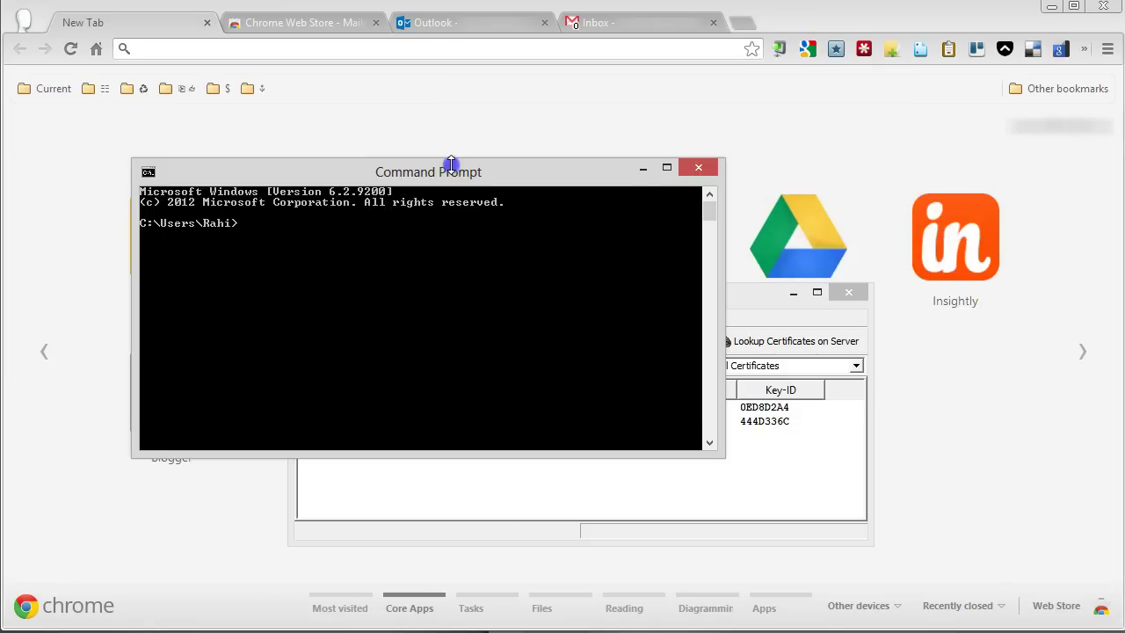
- Paste and run gpg --output revoke.asc --gen-revoke 0ED8D2A4, answering y to confirm
{"action": "right_click", "coordinate": [244, 223]}
{"action": "left_click", "coordinate": [279, 274]}
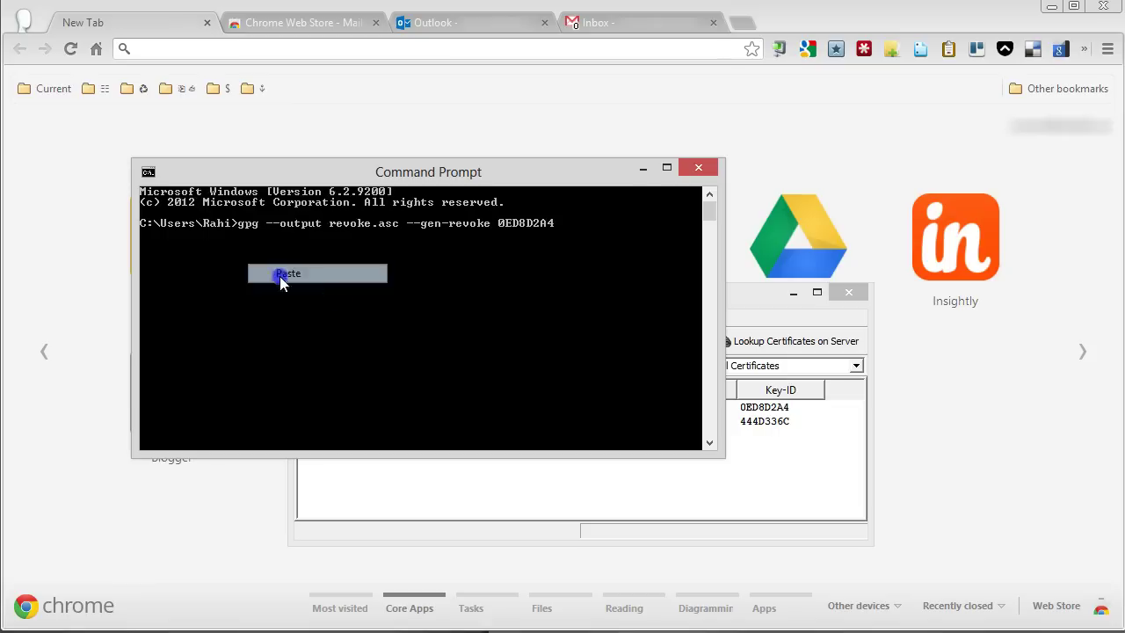
{"action": "key", "text": "Return"}
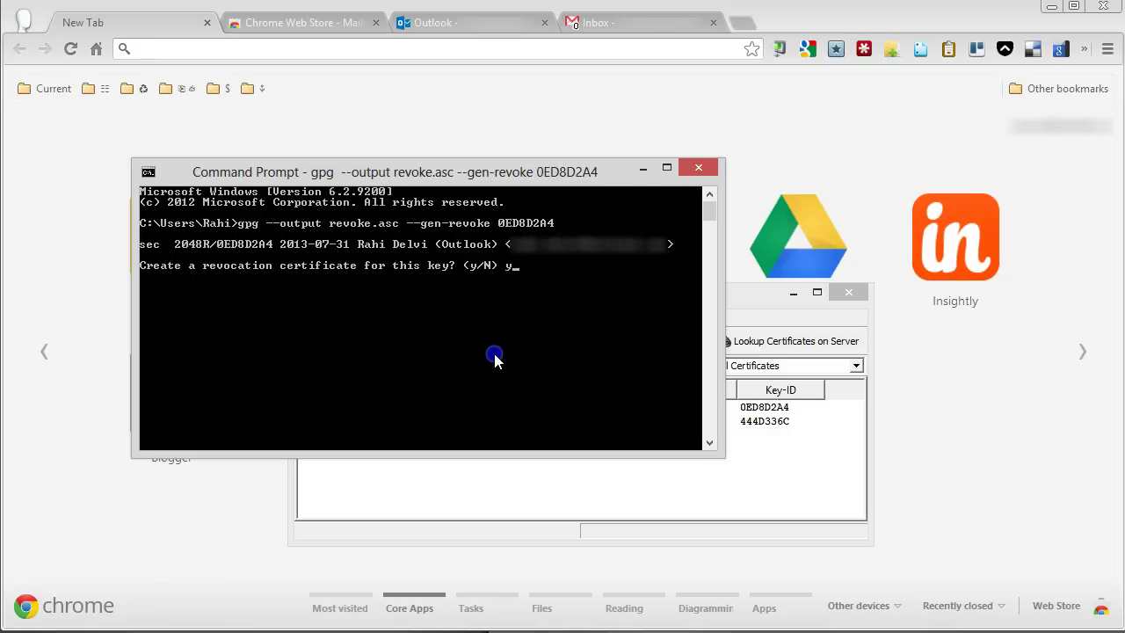
{"action": "type", "text": "y"}
{"action": "key", "text": "Return"}
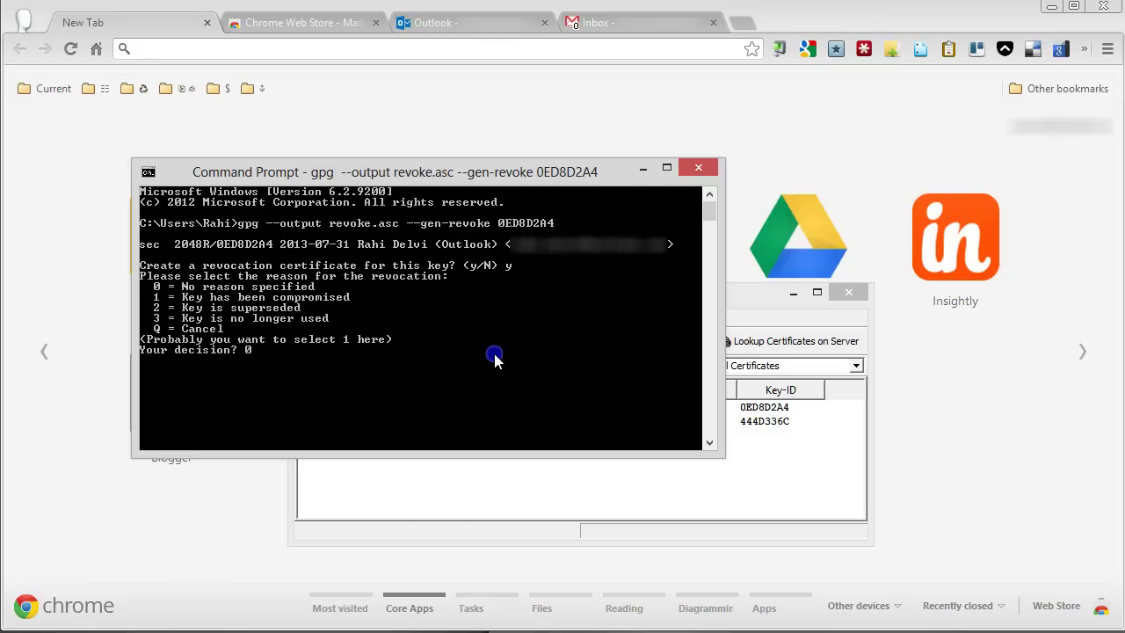
- Choose reason 0 with description 'Backup revoke certificate', confirm, and unlock with the passphrase
{"action": "type", "text": "0"}
{"action": "key", "text": "Return"}
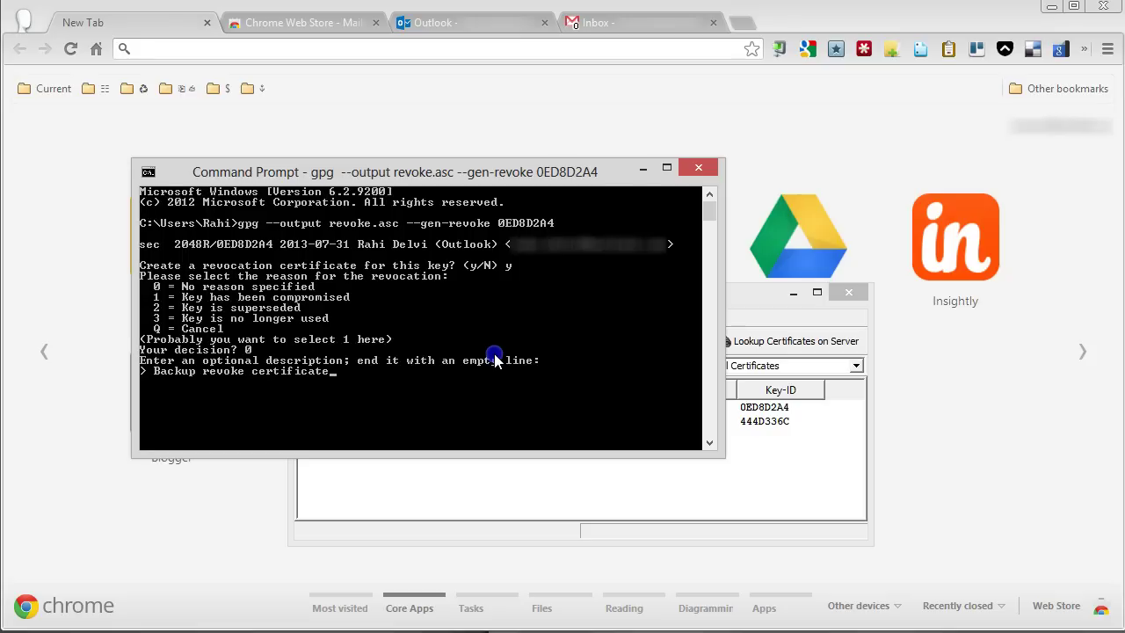
{"action": "key", "text": "Return"}
{"action": "key", "text": "Return"}
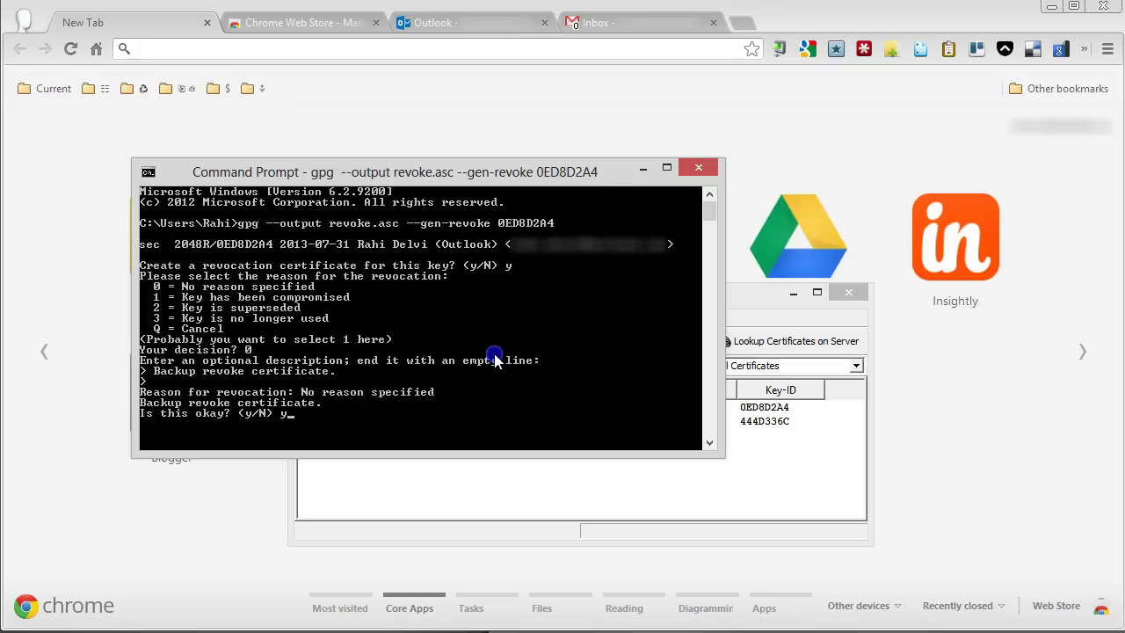
{"action": "key", "text": "Return"}
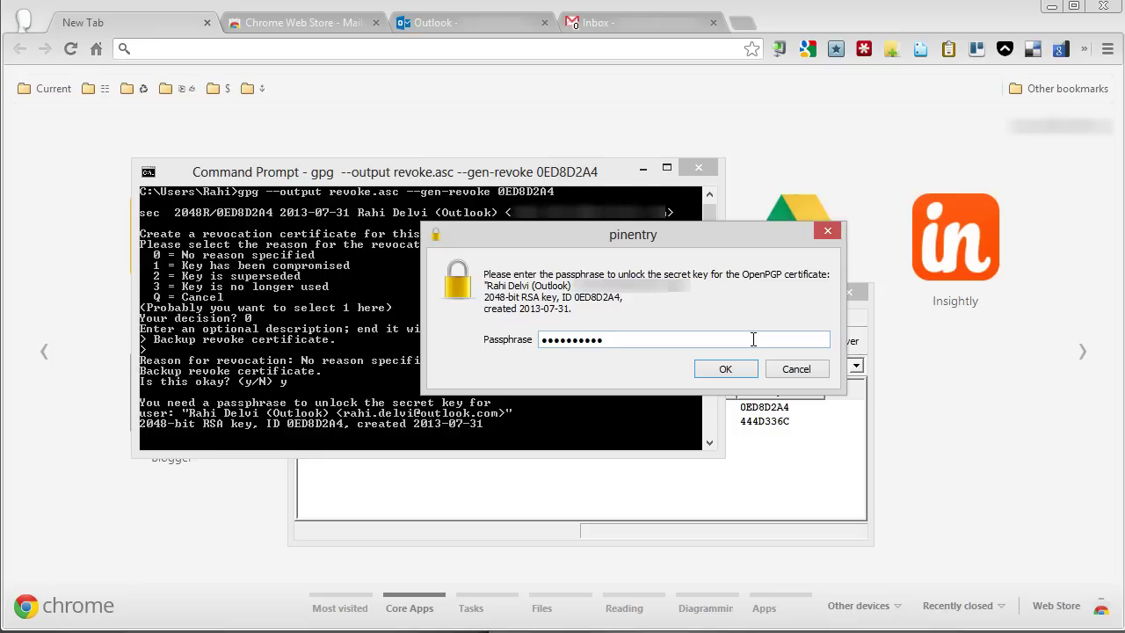
{"action": "left_click", "coordinate": [730, 369]}
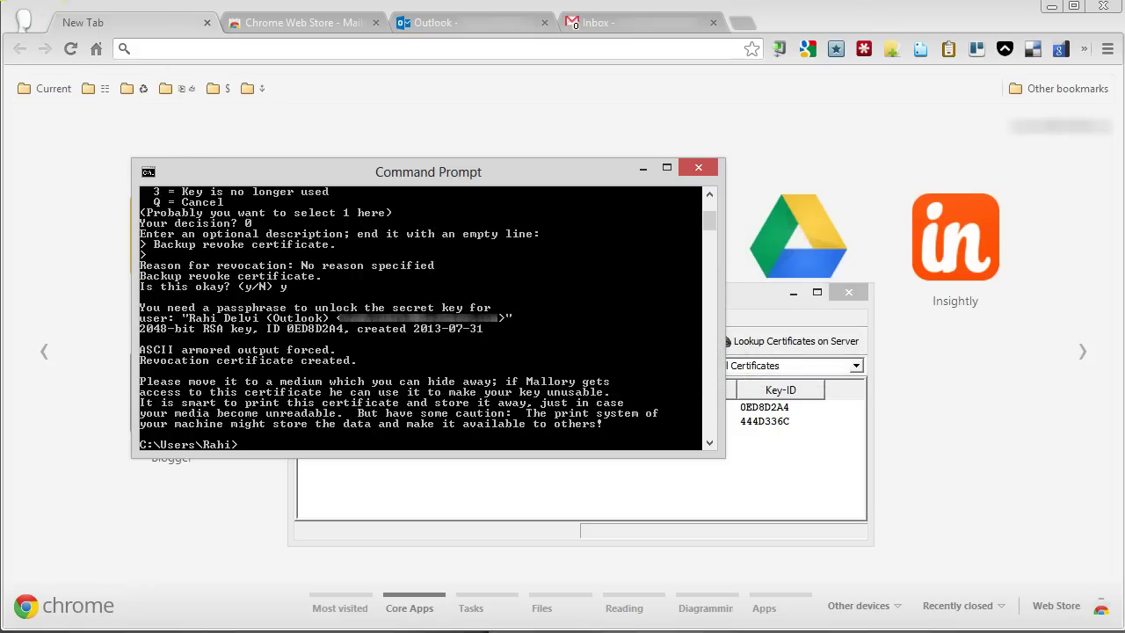
{"action": "key", "text": "super+e"}
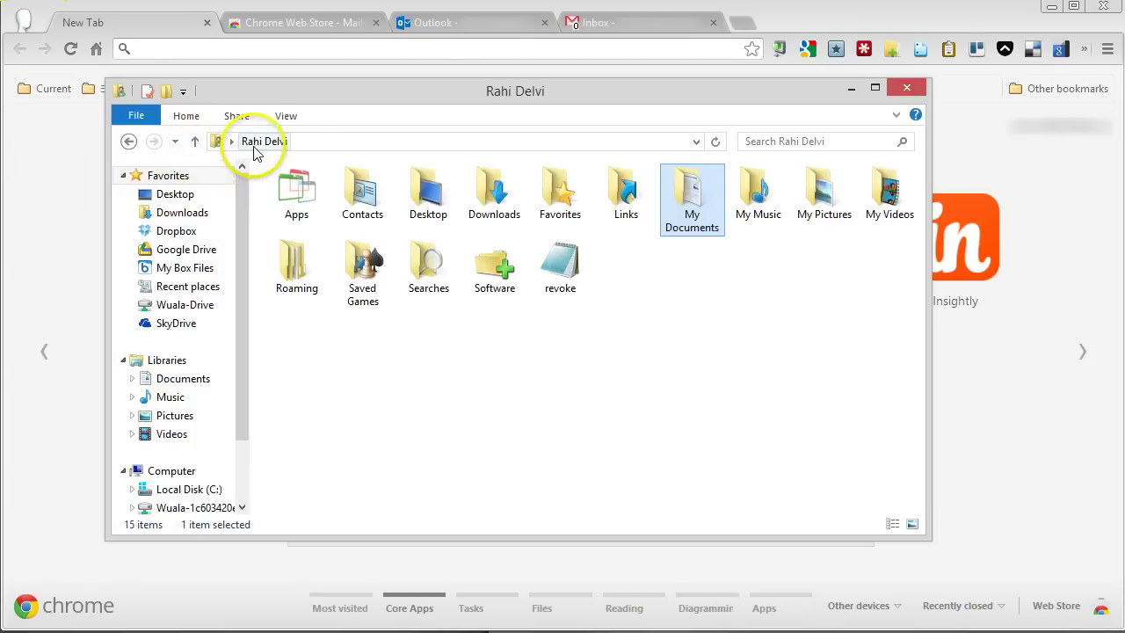
- Rename the revoke file to the owner's name followed by 'Outlook Revoke'
{"action": "left_click", "coordinate": [325, 142]}
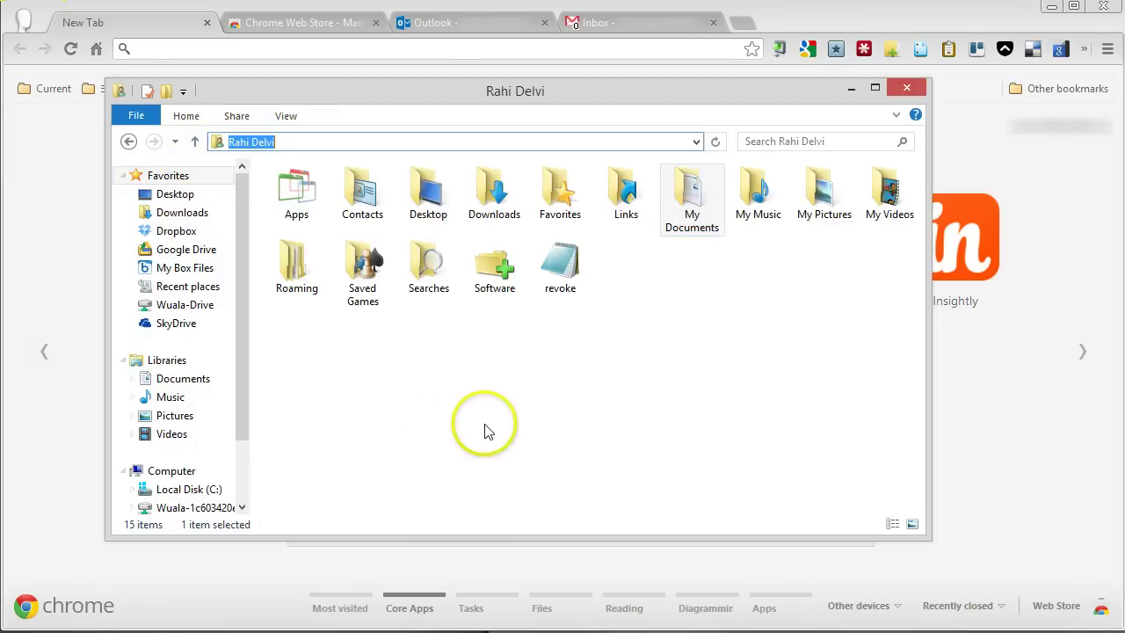
{"action": "left_click", "coordinate": [560, 277]}
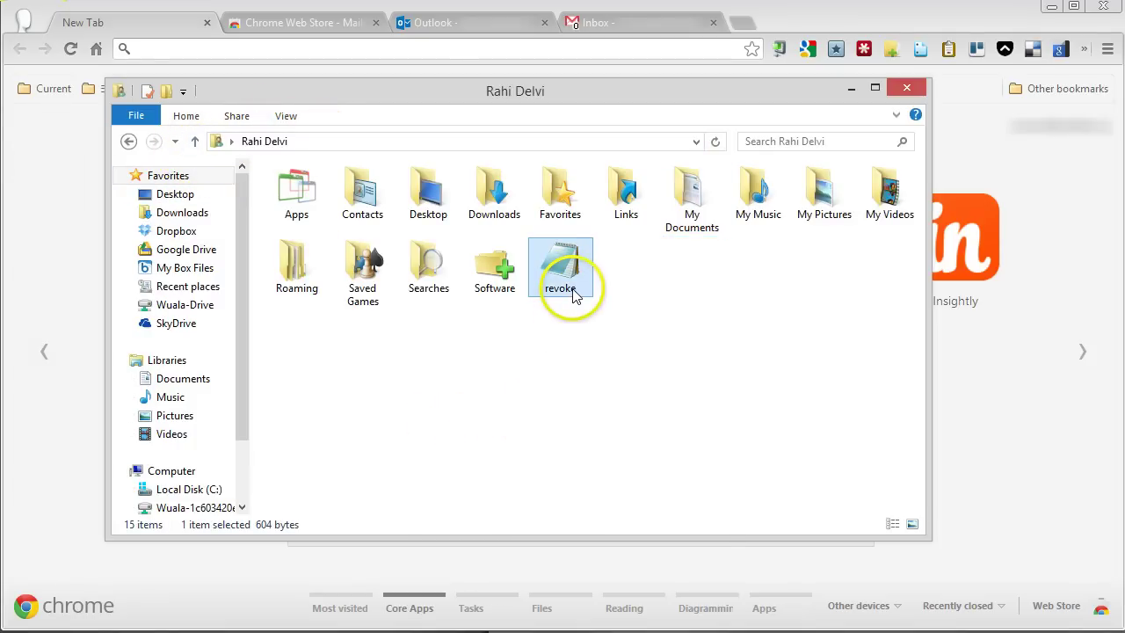
{"action": "right_click", "coordinate": [574, 296]}
{"action": "left_click", "coordinate": [621, 524]}
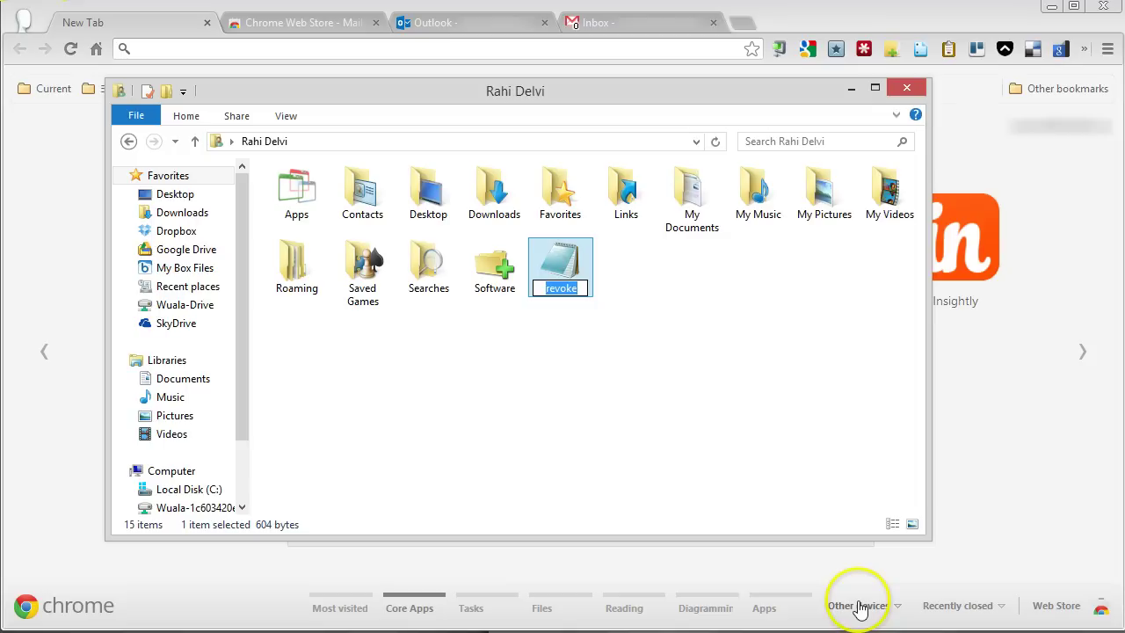
{"action": "key", "text": "Home"}
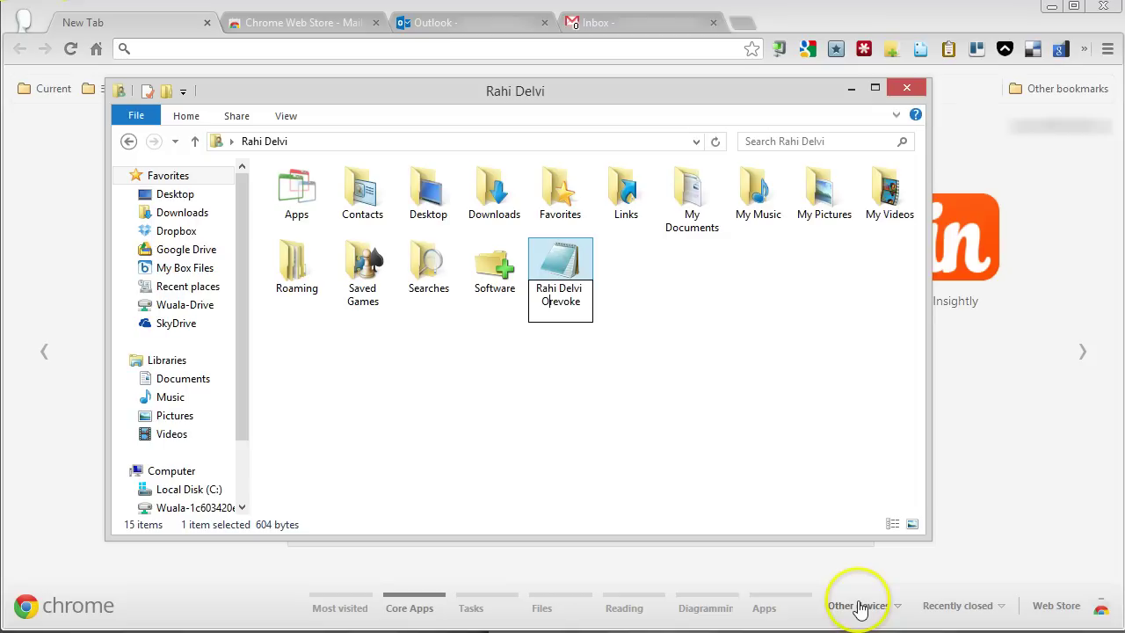
{"action": "type", "text": "utlook"}
{"action": "key", "text": "Delete"}
{"action": "type", "text": "R"}
{"action": "key", "text": "Return"}
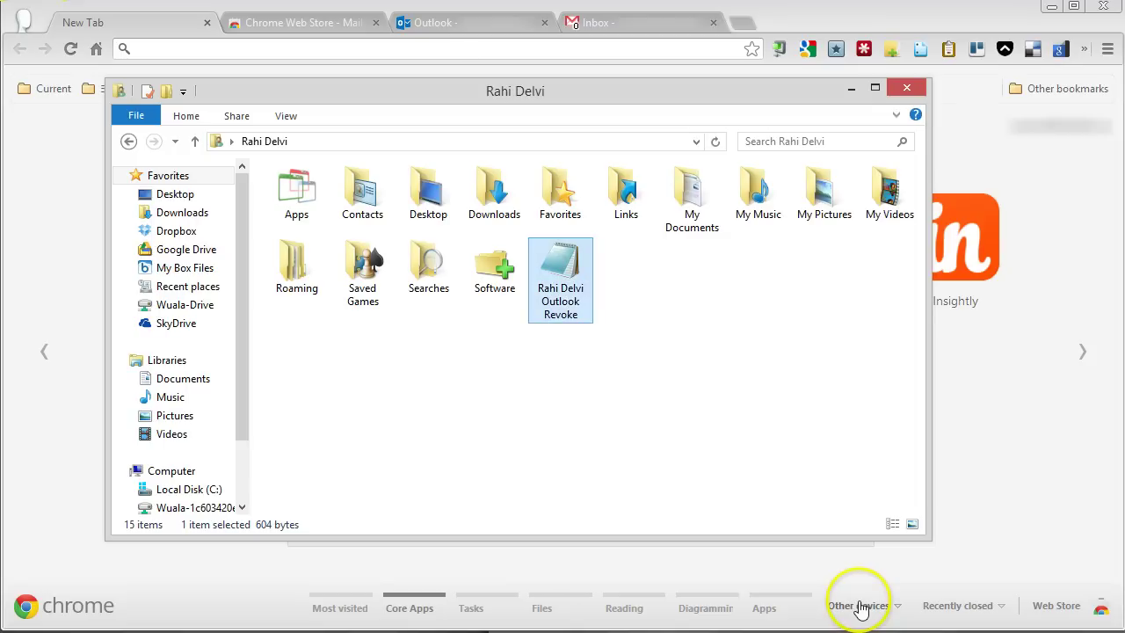
- Move the renamed certificate out of the user folder and close File Explorer
{"action": "left_click_drag", "start_coordinate": [555, 259], "coordinate": [0, 345]}
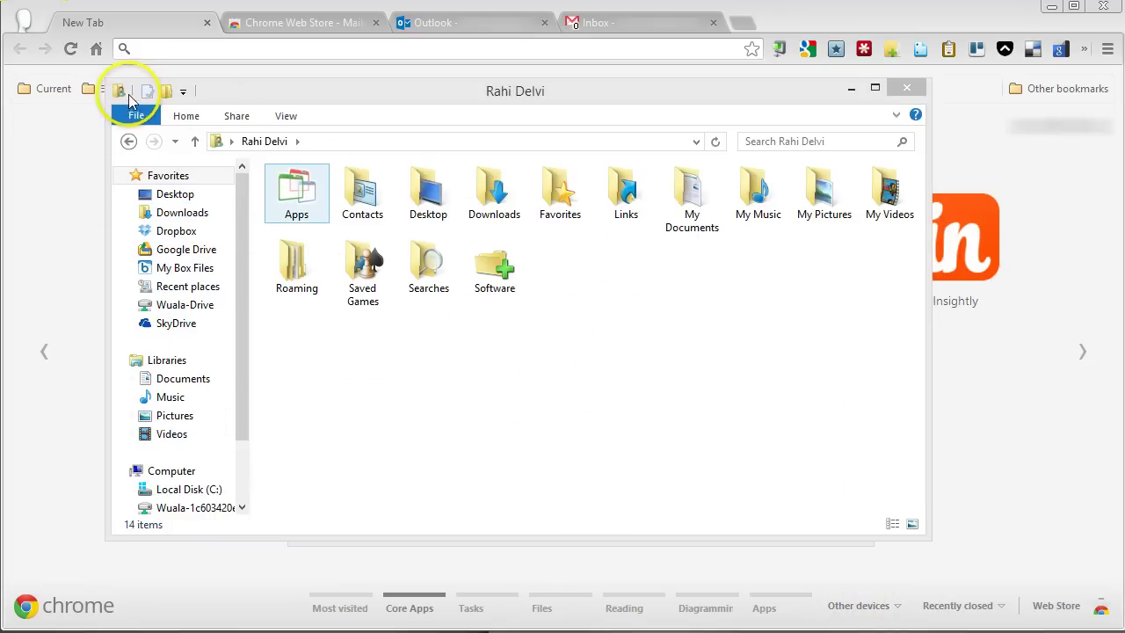
{"action": "left_click", "coordinate": [120, 91]}
{"action": "left_click", "coordinate": [138, 218]}
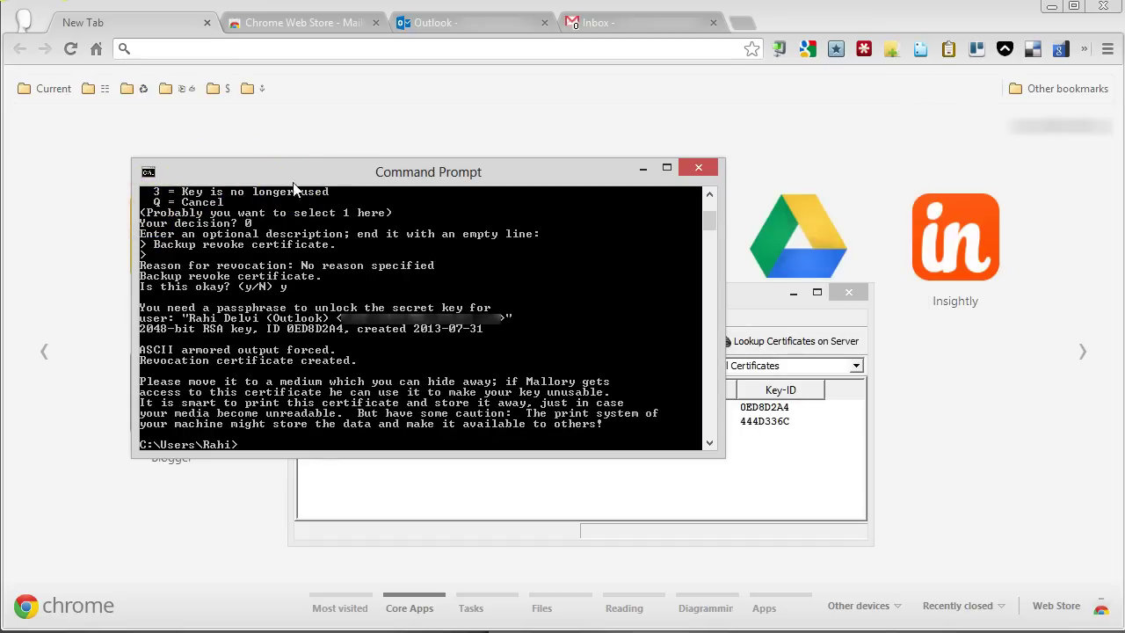
- Close the Command Prompt, quit Kleopatra, and return to the Mailvelope Chrome Web Store page
{"action": "left_click", "coordinate": [309, 199]}
{"action": "left_click", "coordinate": [359, 399]}
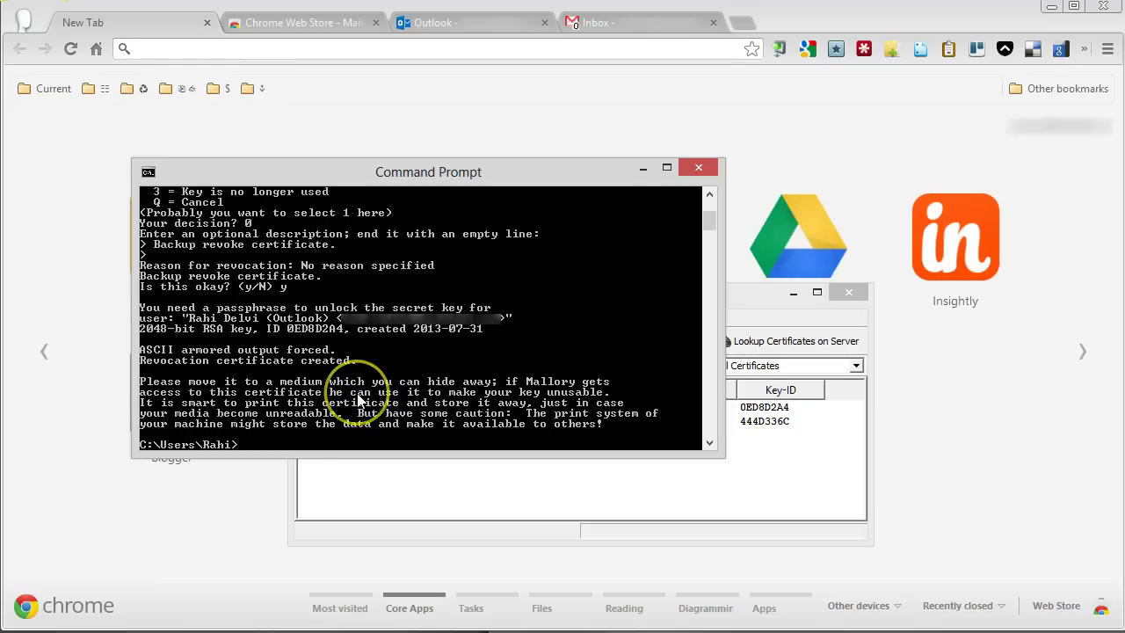
{"action": "left_click", "coordinate": [698, 169]}
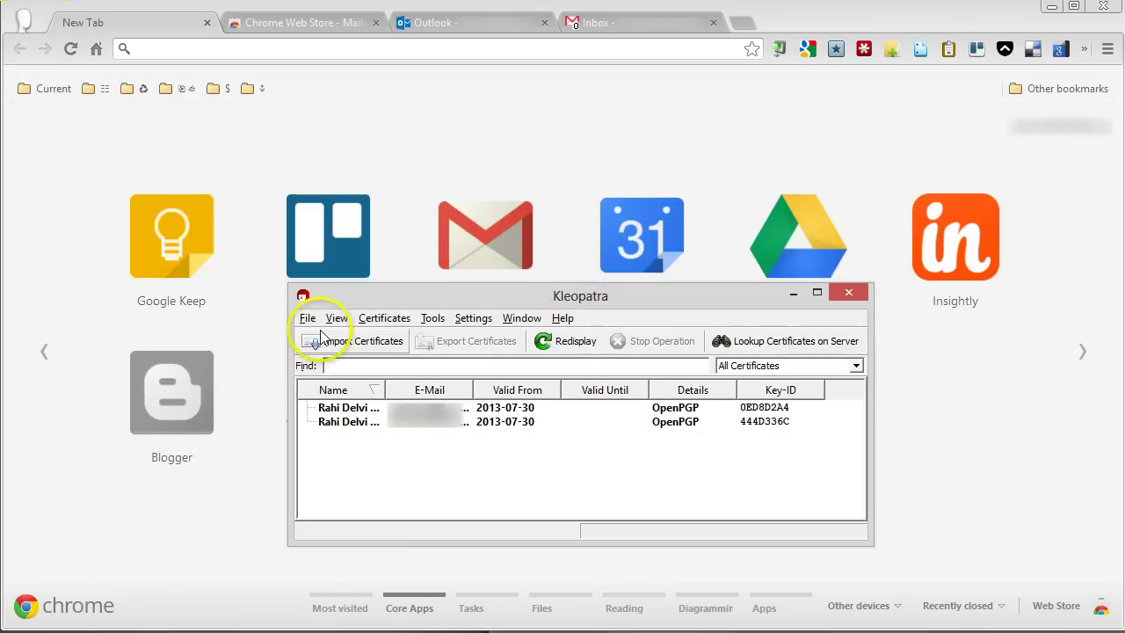
{"action": "left_click", "coordinate": [307, 318]}
{"action": "left_click", "coordinate": [327, 606]}
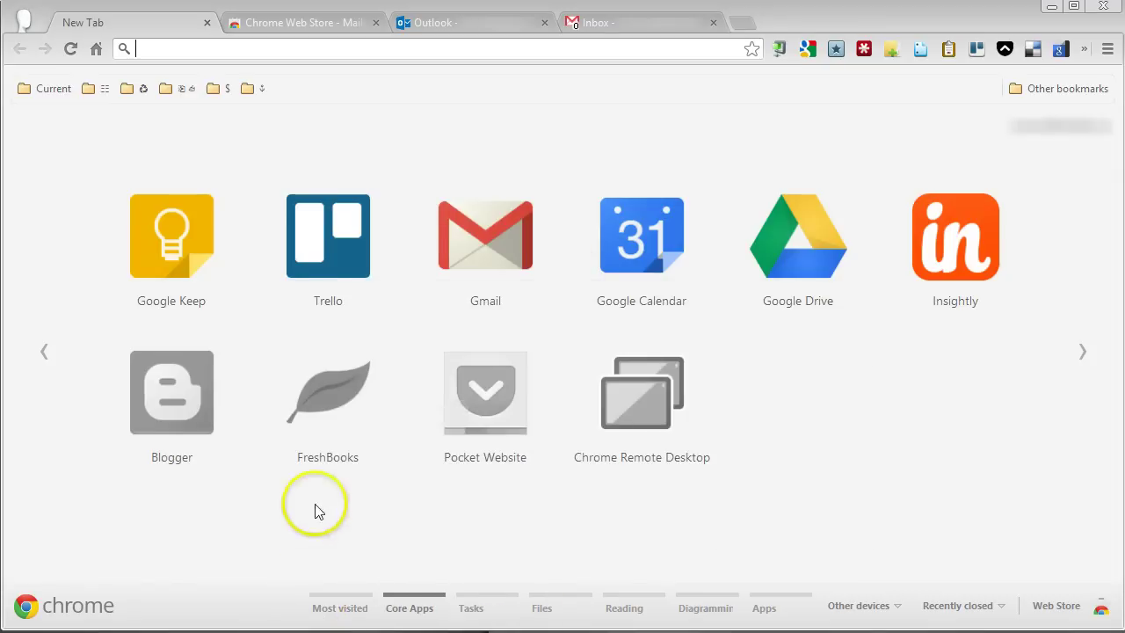
{"action": "left_click", "coordinate": [294, 29]}
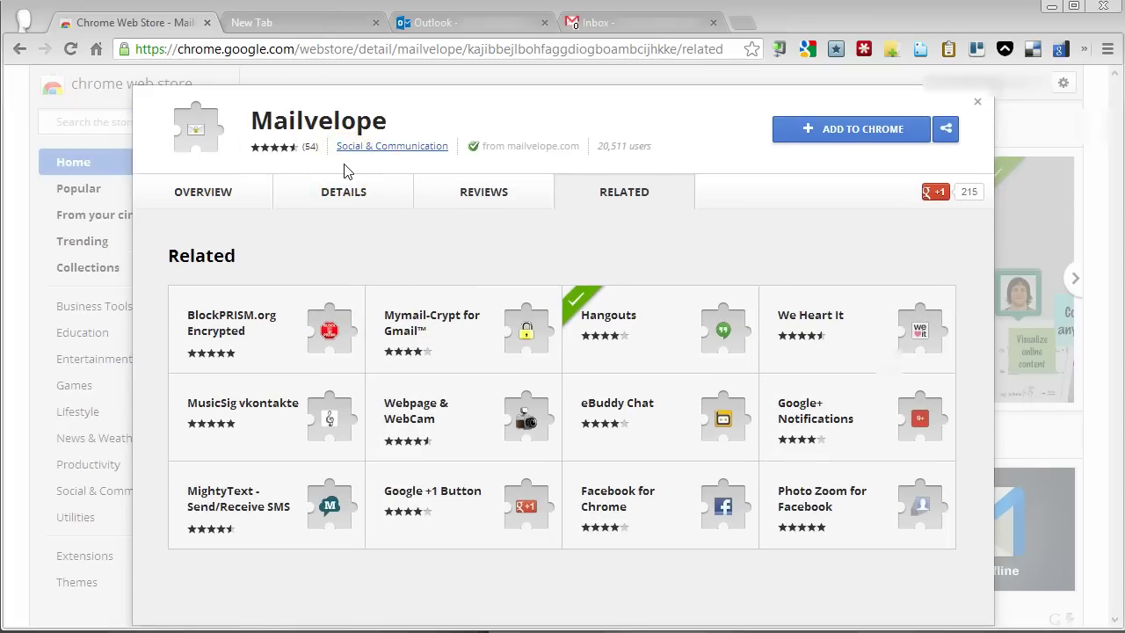
- Add the Mailvelope extension to Chrome and open its Options page from the extensions menu
{"action": "left_click", "coordinate": [866, 132]}
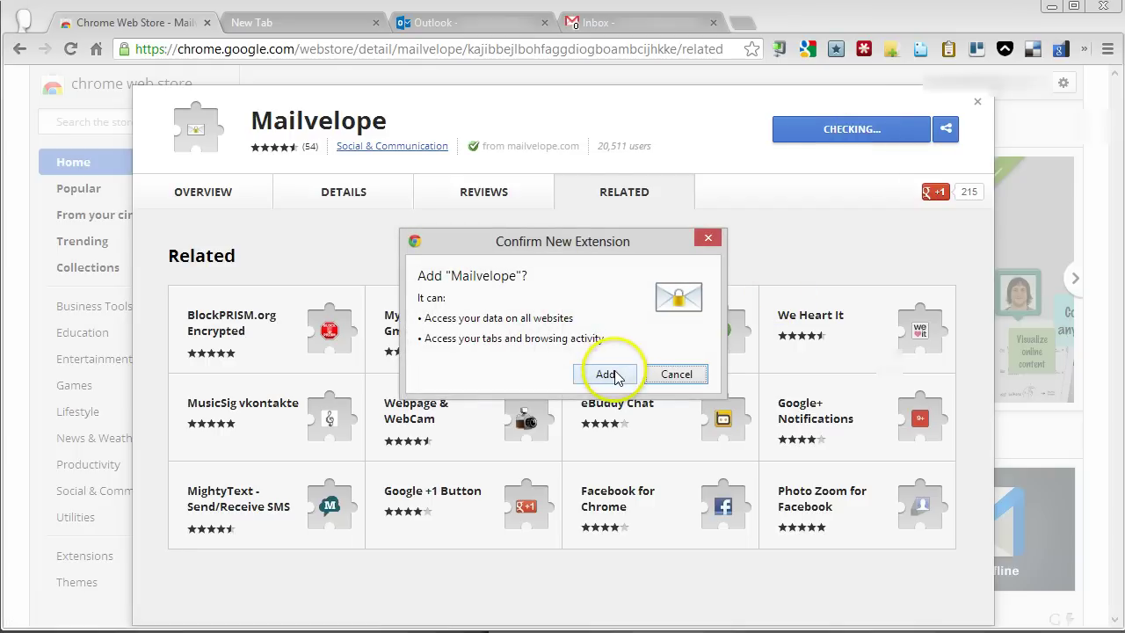
{"action": "left_click", "coordinate": [615, 376]}
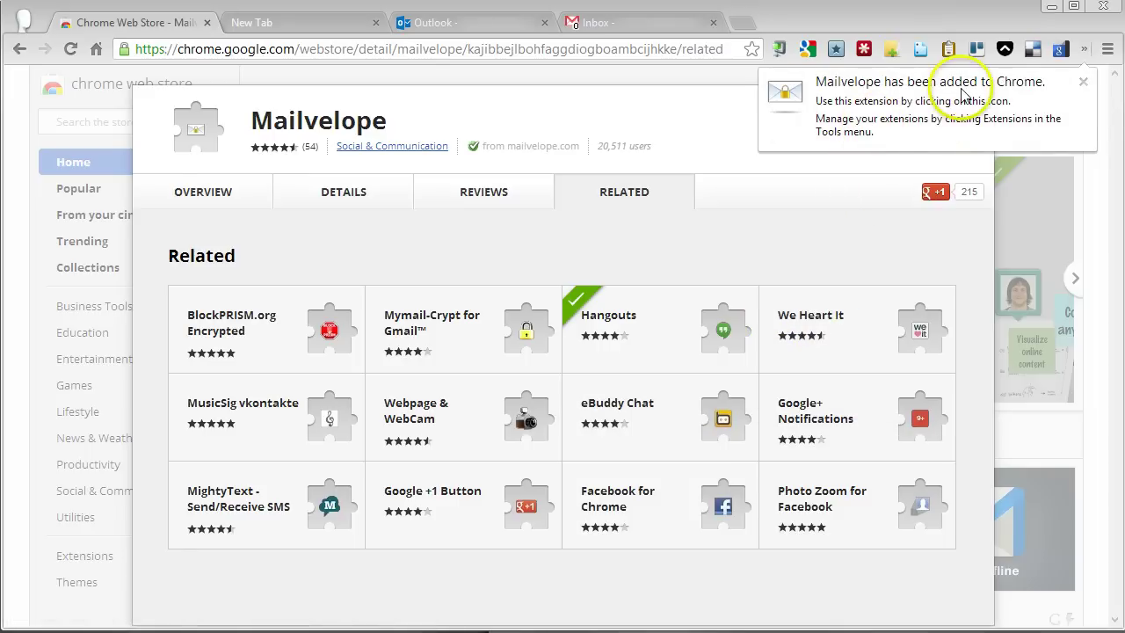
{"action": "left_click", "coordinate": [1087, 51]}
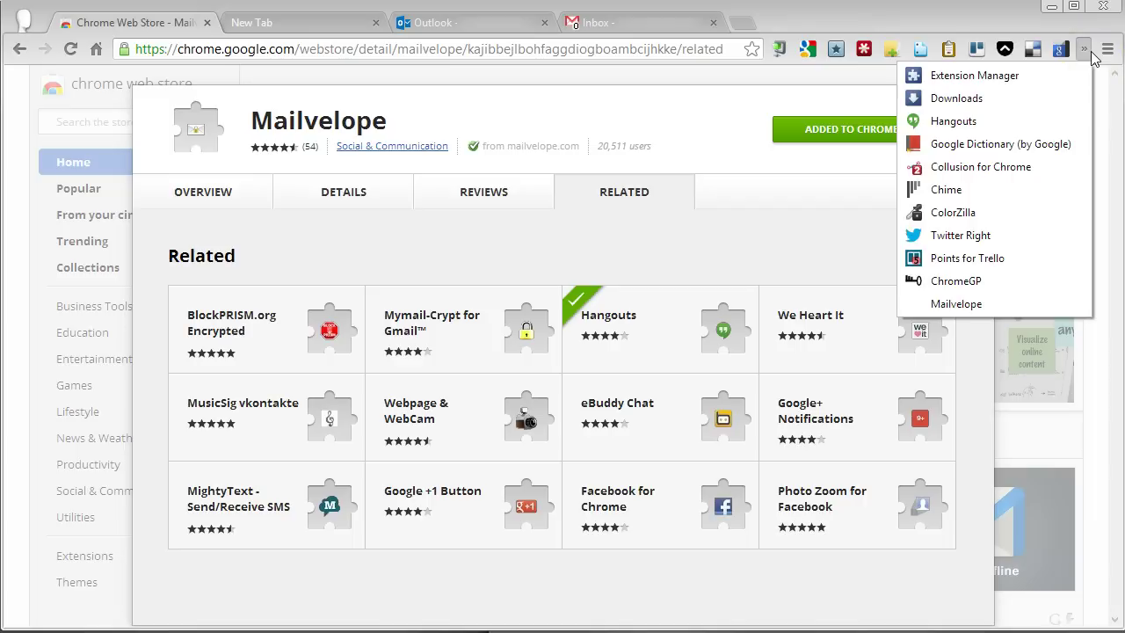
{"action": "right_click", "coordinate": [1021, 307]}
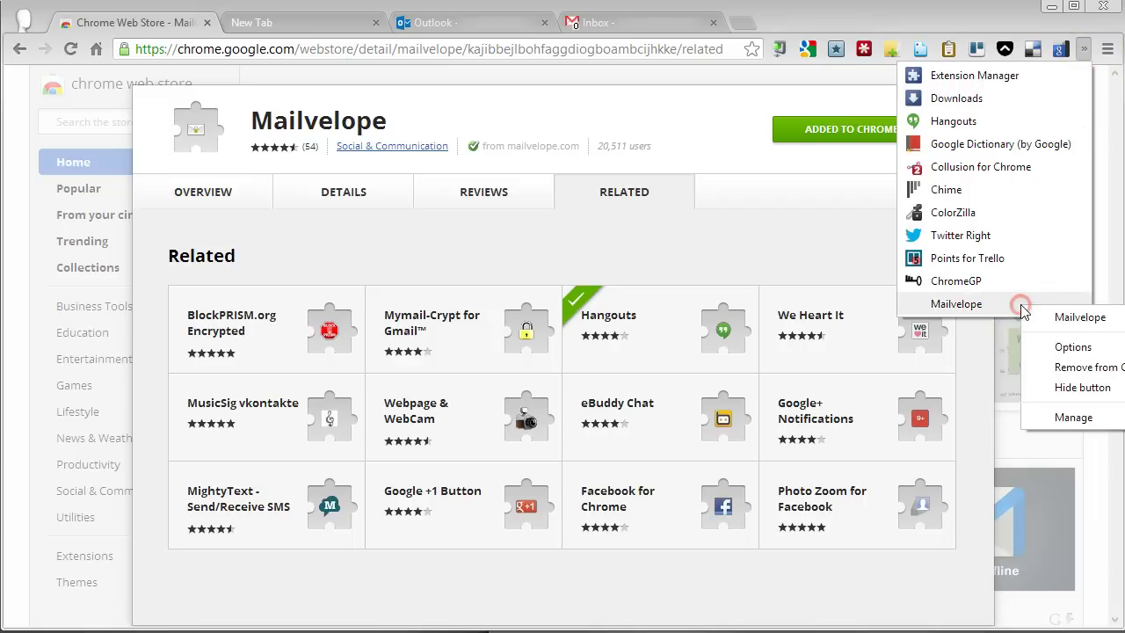
{"action": "left_click", "coordinate": [1074, 347]}
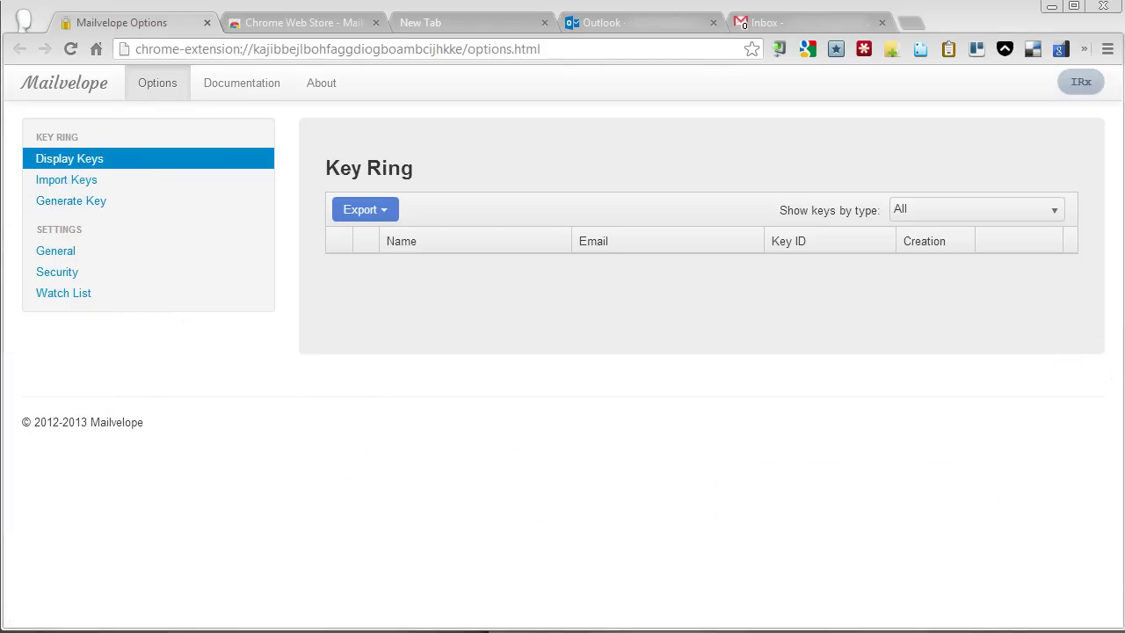
- Copy the private key block from Notepad, import it into Mailvelope, and list key CA56FB640ED8D2A4
{"action": "left_click", "coordinate": [80, 185]}
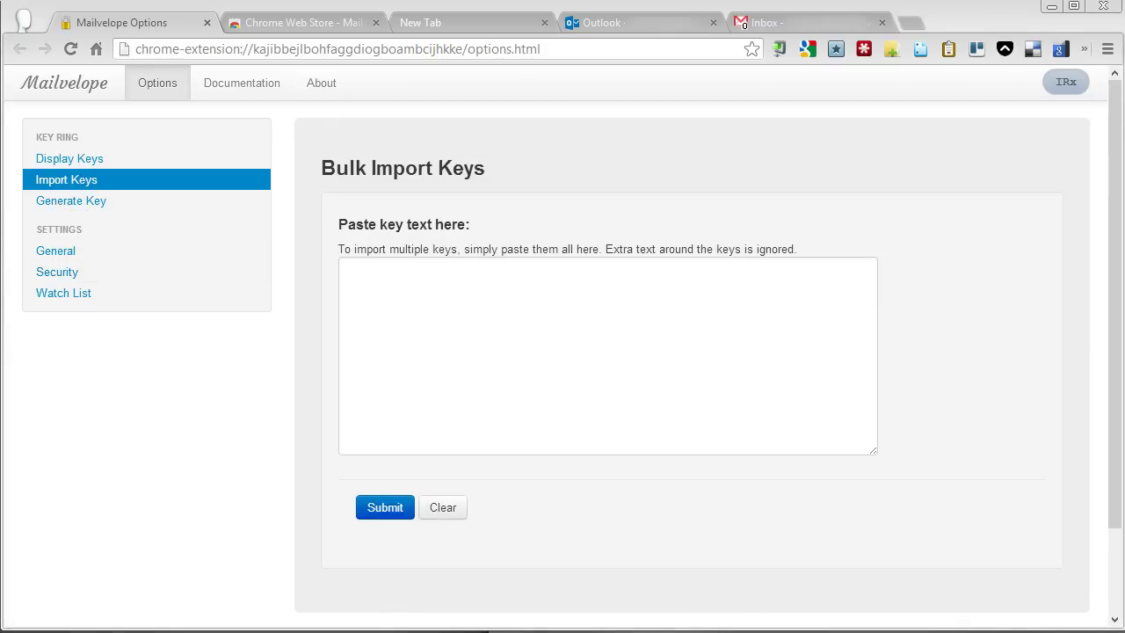
{"action": "key", "text": "alt+Tab"}
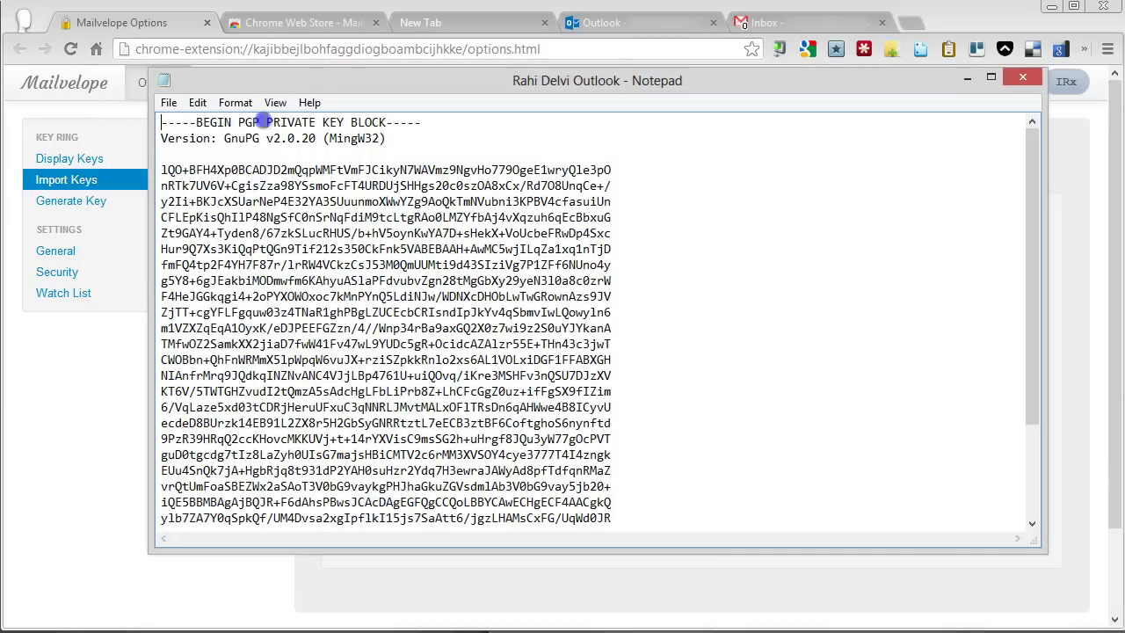
{"action": "key", "text": "ctrl+a"}
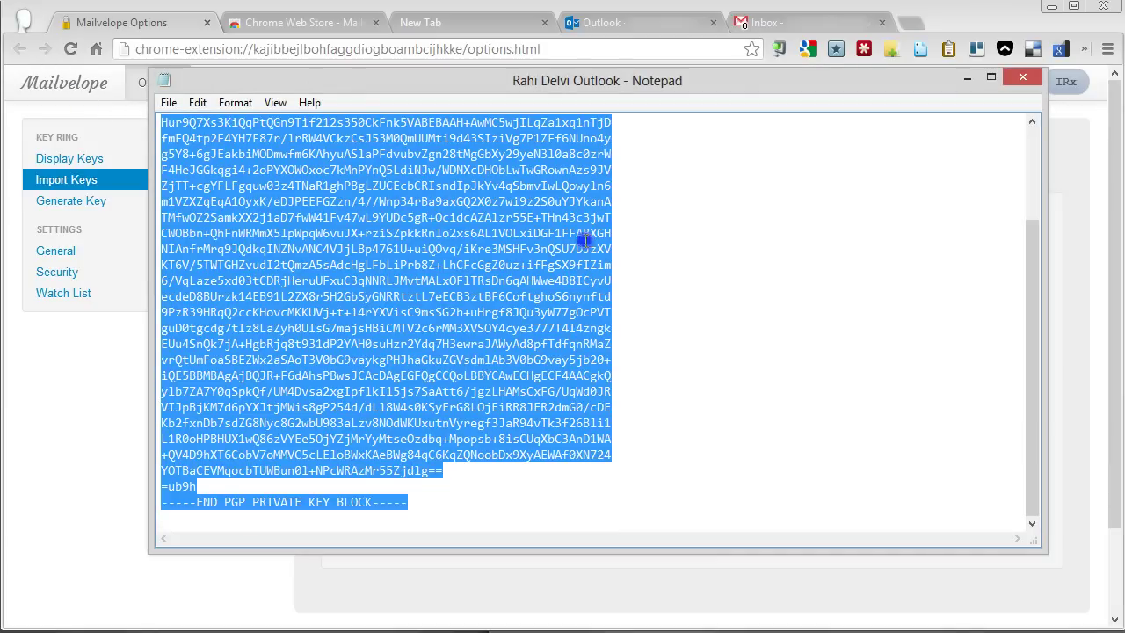
{"action": "left_click", "coordinate": [1023, 77]}
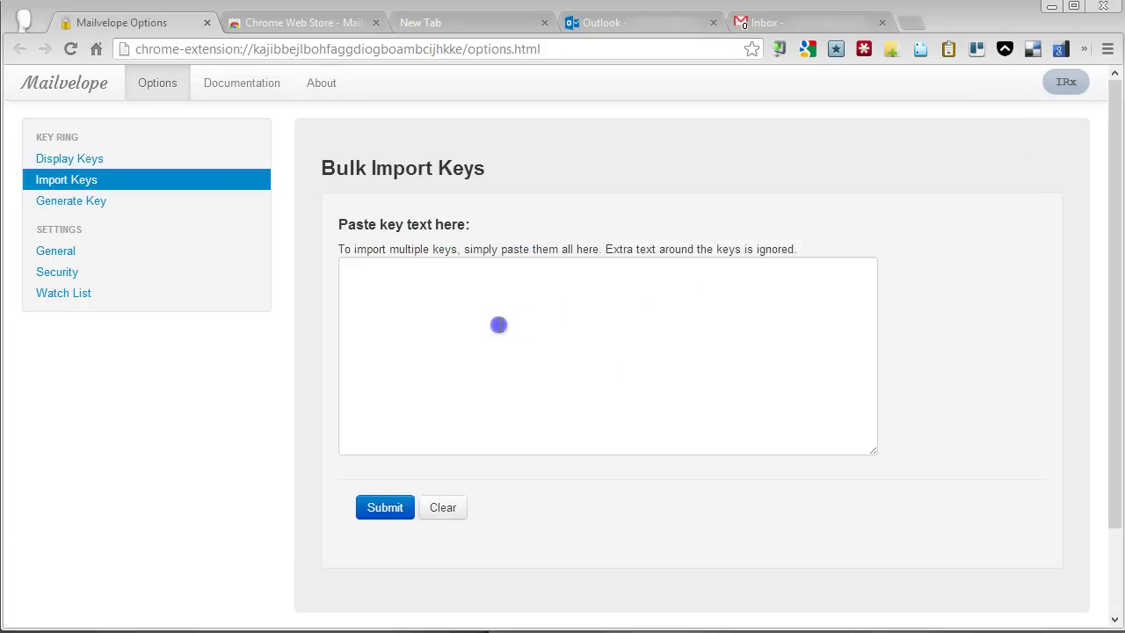
{"action": "left_click", "coordinate": [512, 345]}
{"action": "key", "text": "ctrl+v"}
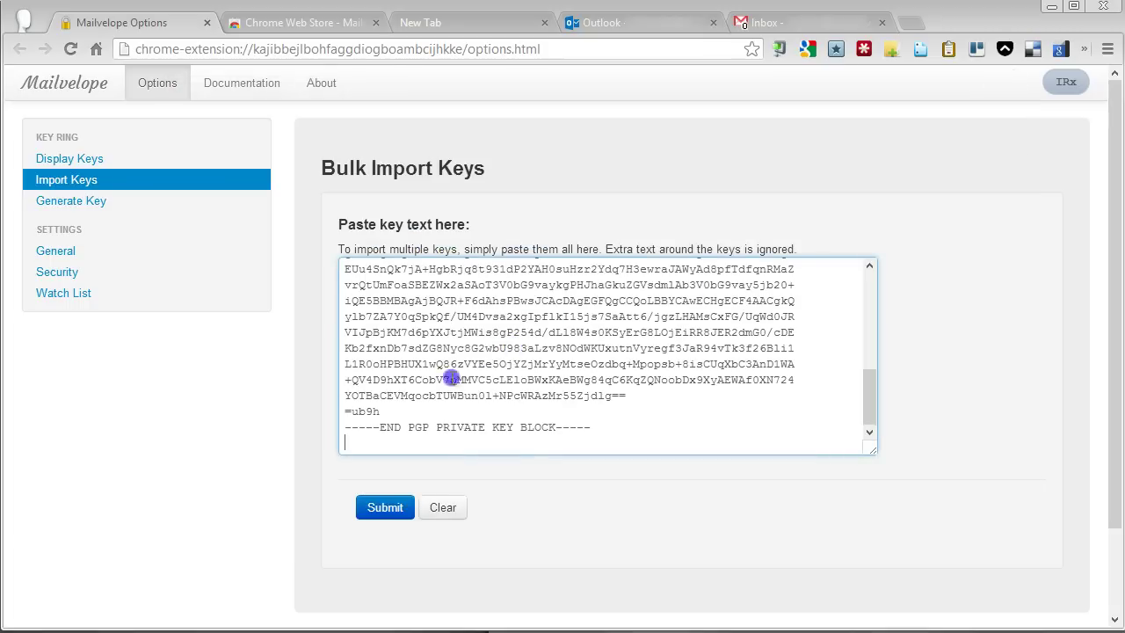
{"action": "left_click", "coordinate": [387, 510]}
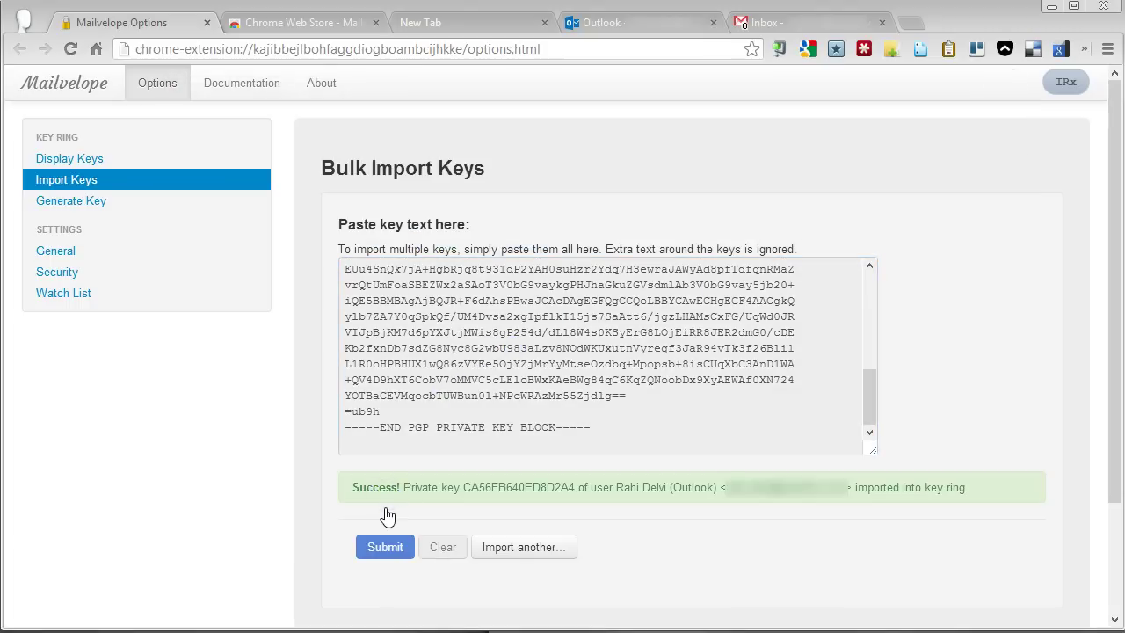
{"action": "left_click", "coordinate": [67, 159]}
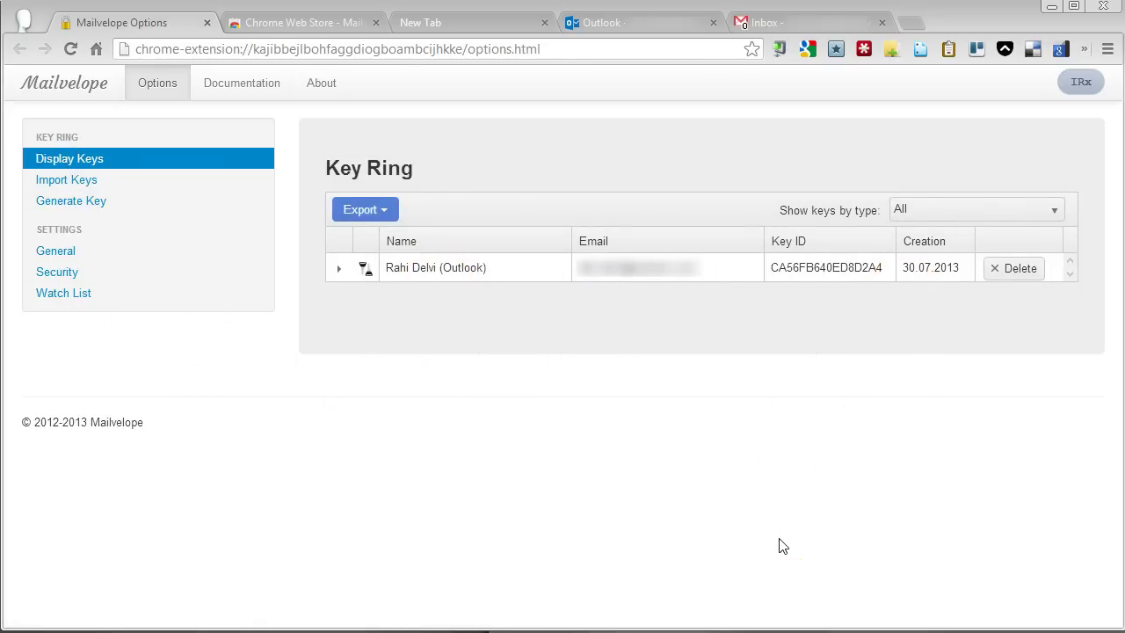
- Export the Outlook key's public key as an .asc file saved on the Desktop
{"action": "left_click", "coordinate": [362, 384]}
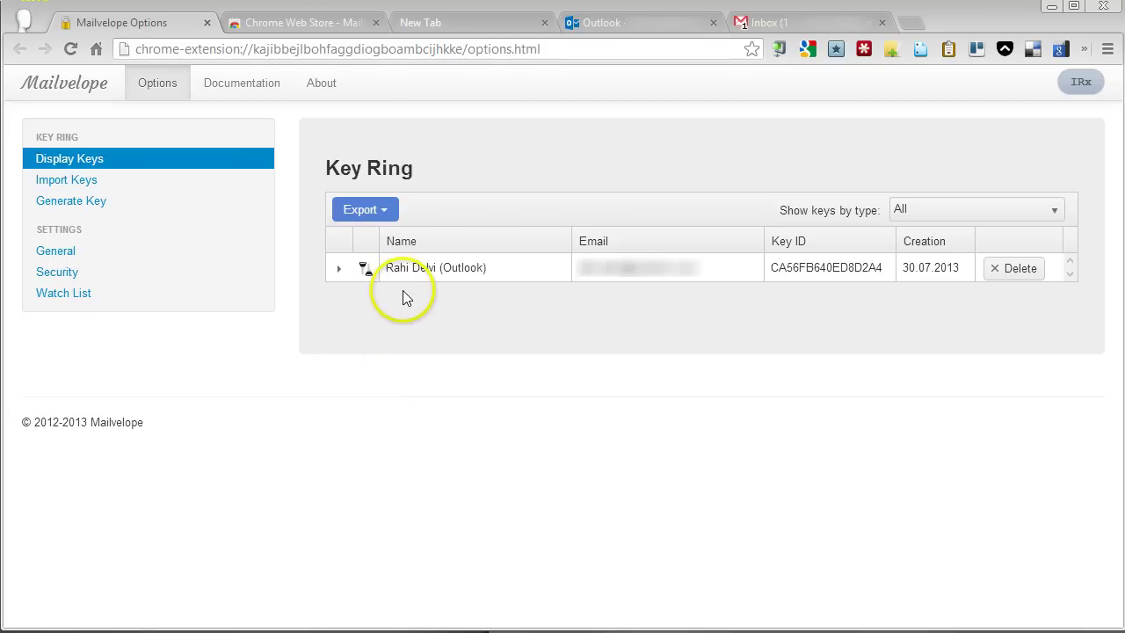
{"action": "left_click", "coordinate": [405, 267]}
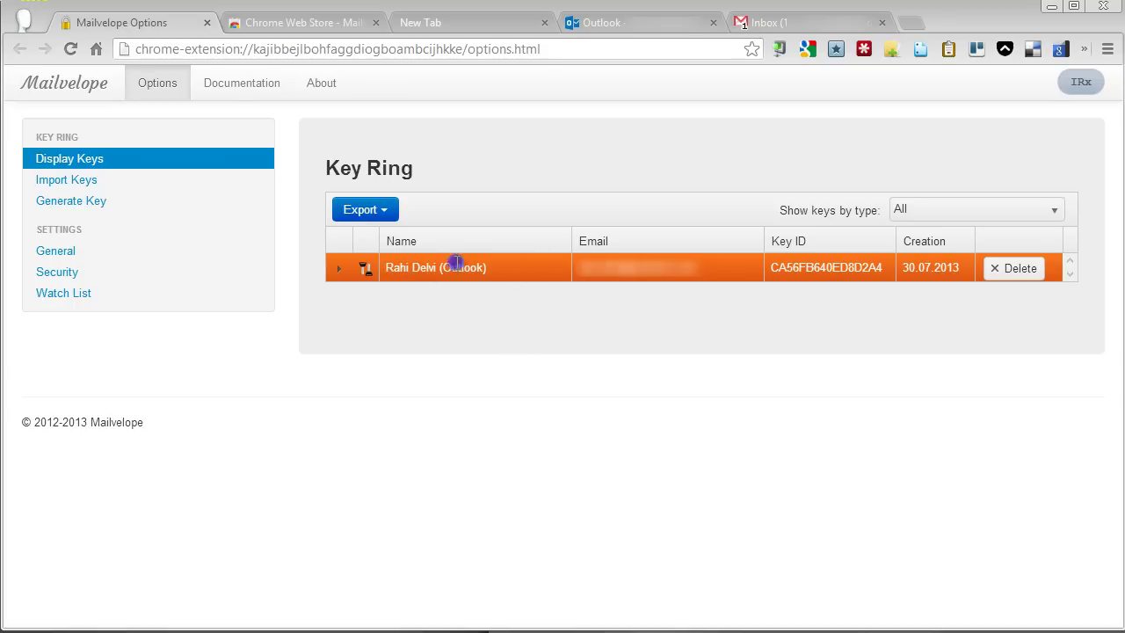
{"action": "left_click", "coordinate": [389, 211]}
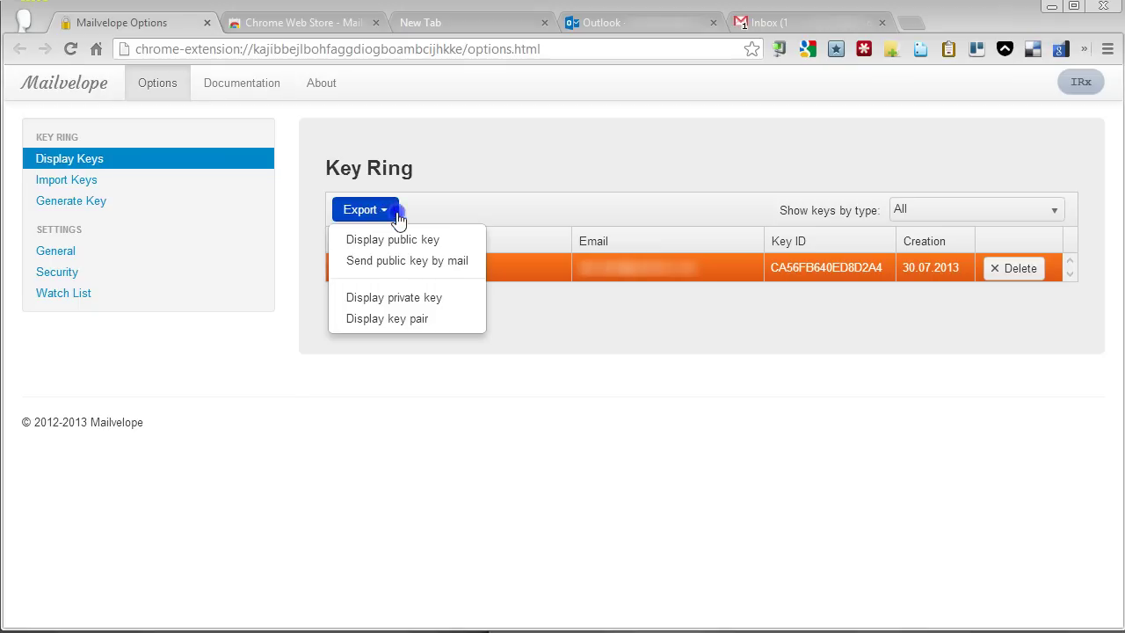
{"action": "left_click", "coordinate": [442, 241]}
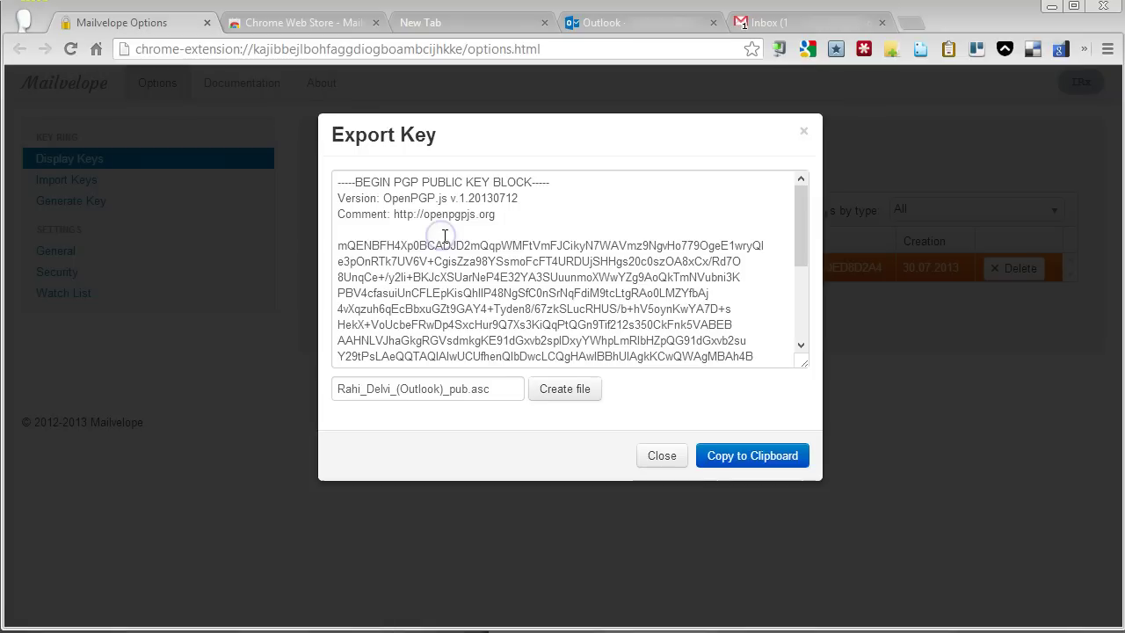
{"action": "left_click", "coordinate": [565, 400]}
{"action": "left_click", "coordinate": [626, 400]}
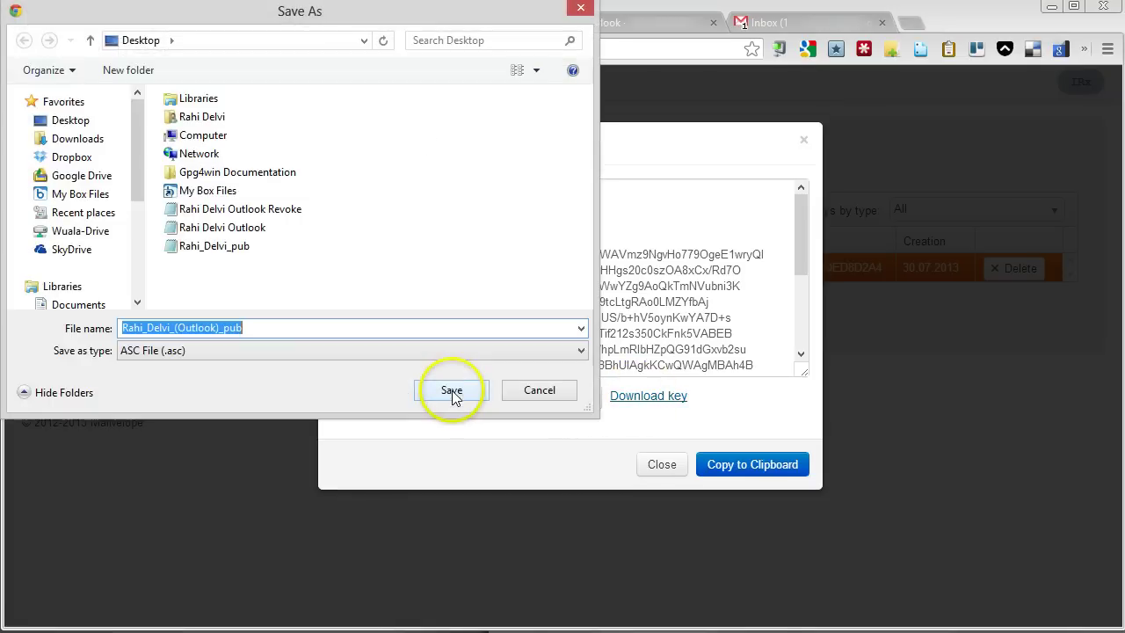
{"action": "left_click", "coordinate": [75, 121]}
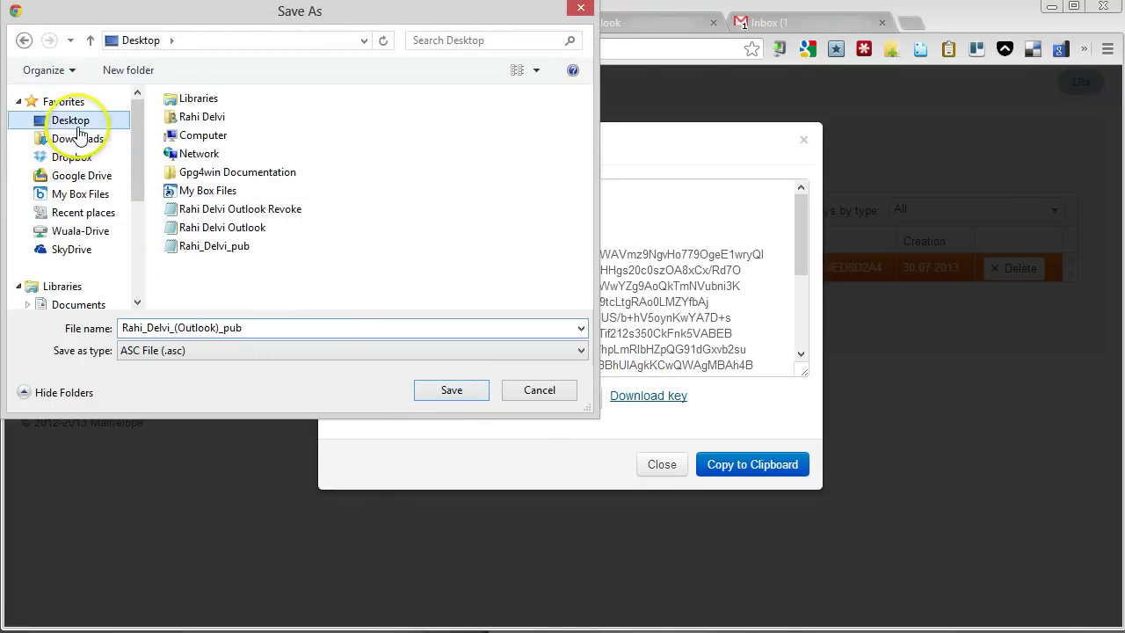
{"action": "left_click", "coordinate": [448, 390]}
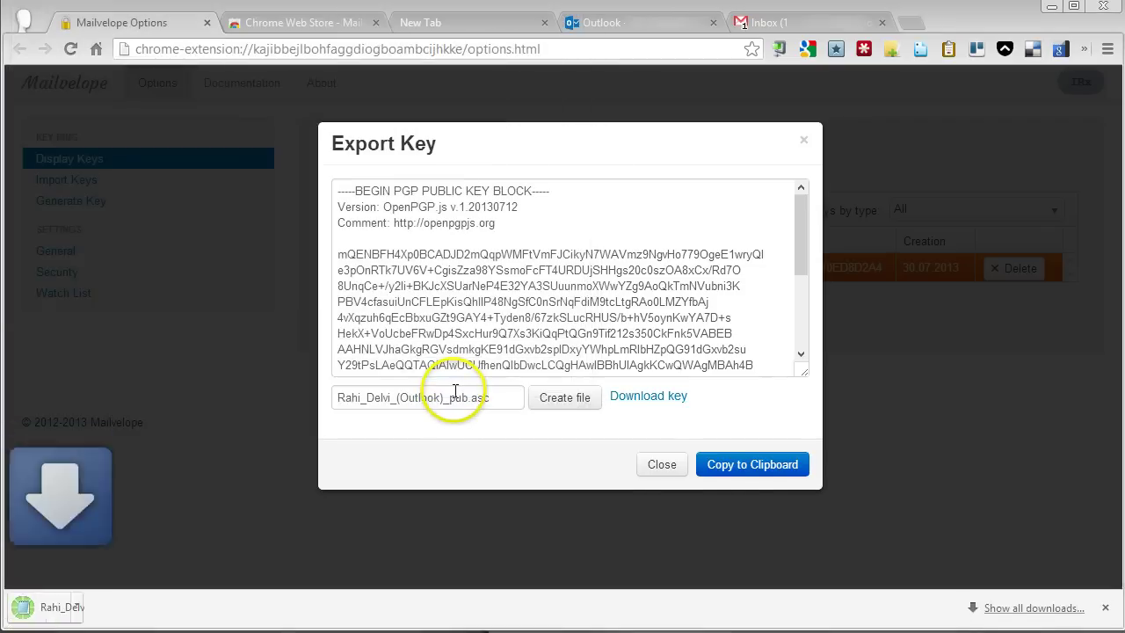
- Open the downloaded .asc file to check its PGP PUBLIC KEY BLOCK, then close it
{"action": "left_click", "coordinate": [651, 461]}
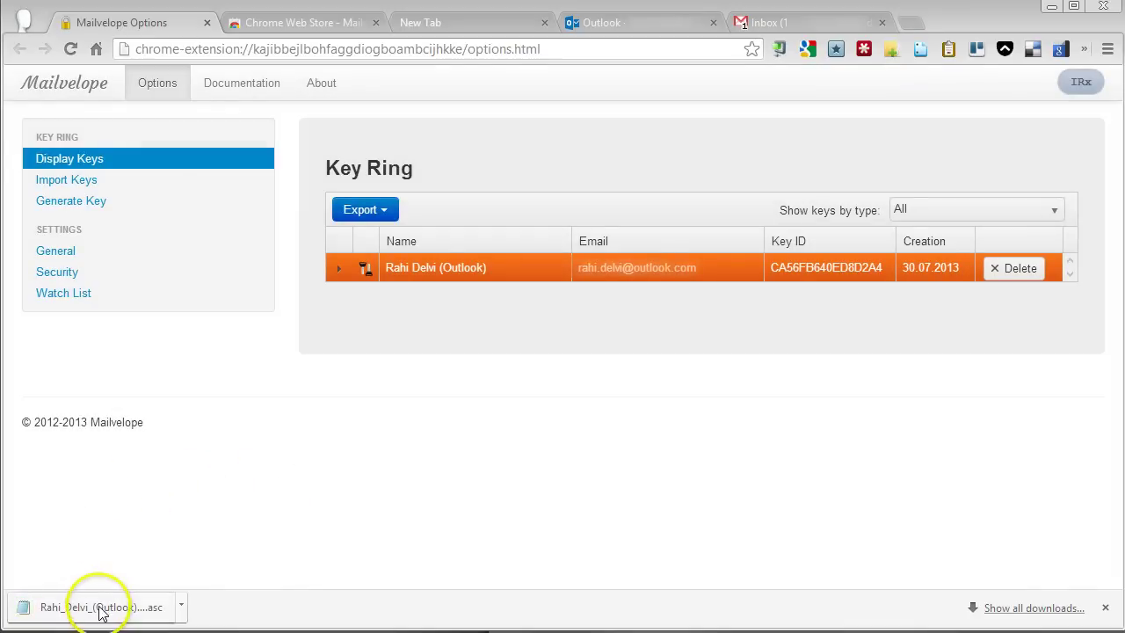
{"action": "left_click", "coordinate": [99, 608]}
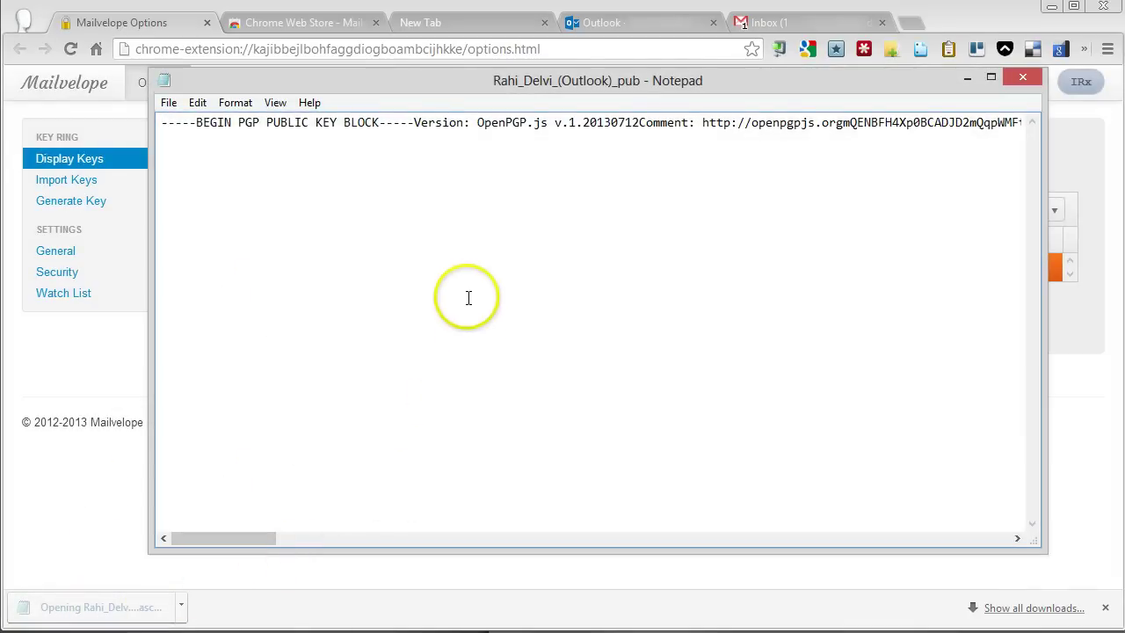
{"action": "left_click_drag", "start_coordinate": [221, 538], "coordinate": [197, 539]}
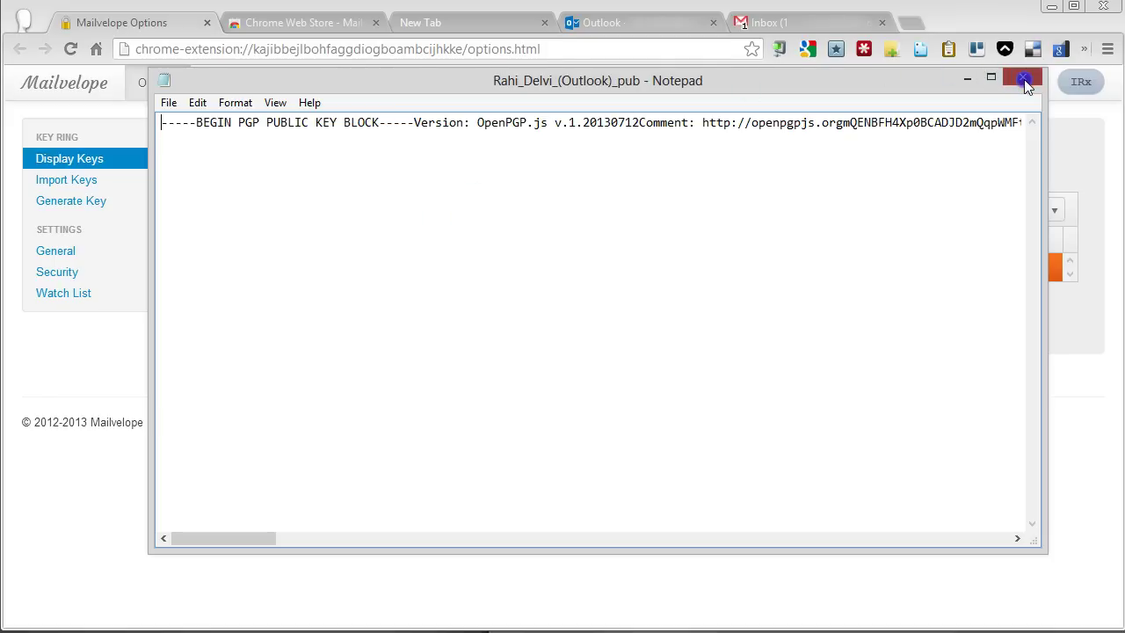
{"action": "left_click", "coordinate": [1025, 81]}
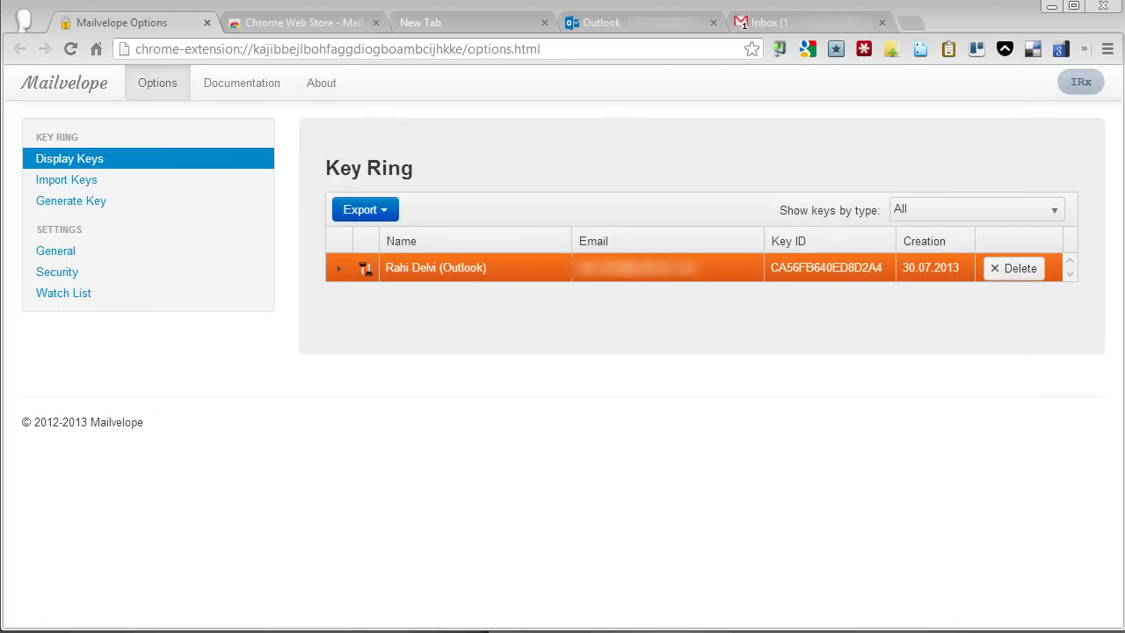
- Copy the second public key's full text from Notepad and close the file
{"action": "left_click", "coordinate": [307, 444]}
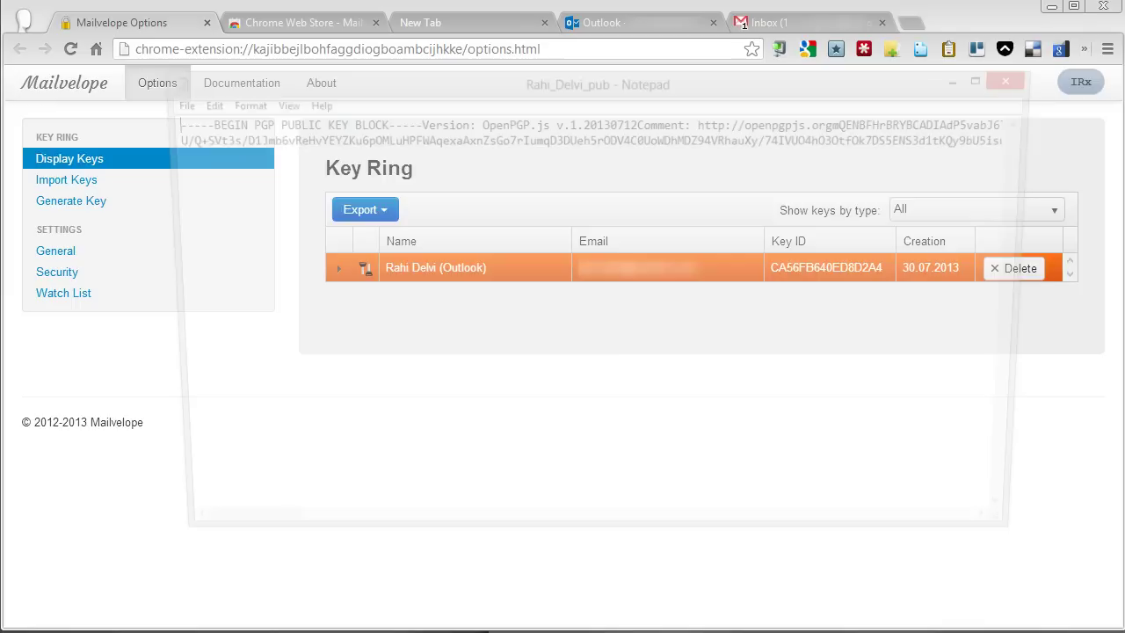
{"action": "key", "text": "ctrl+a"}
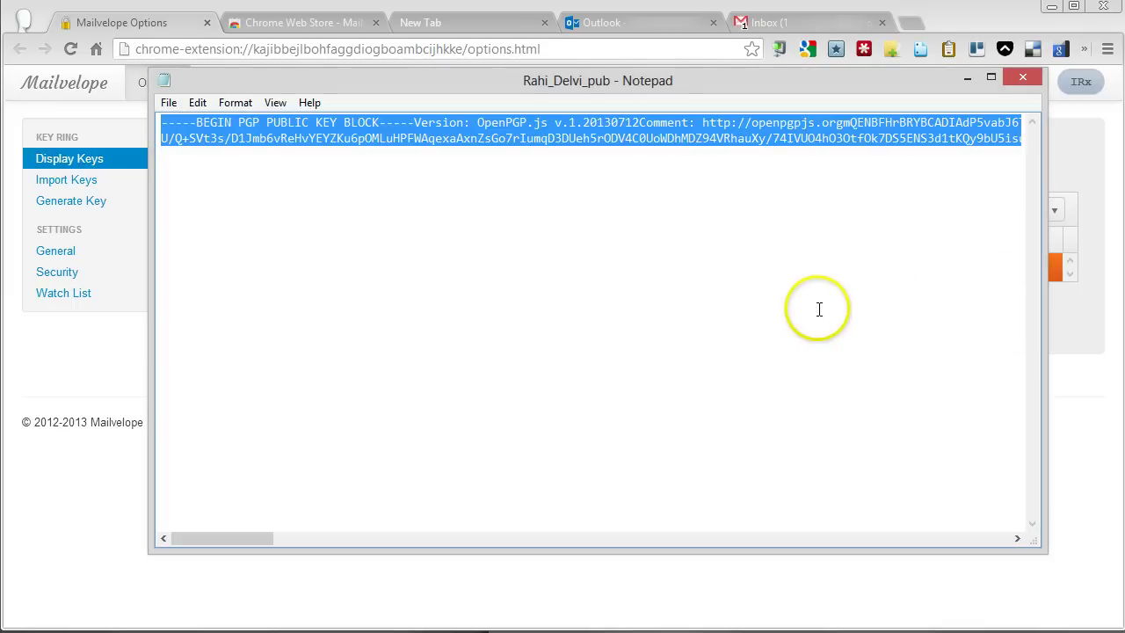
{"action": "left_click", "coordinate": [164, 80]}
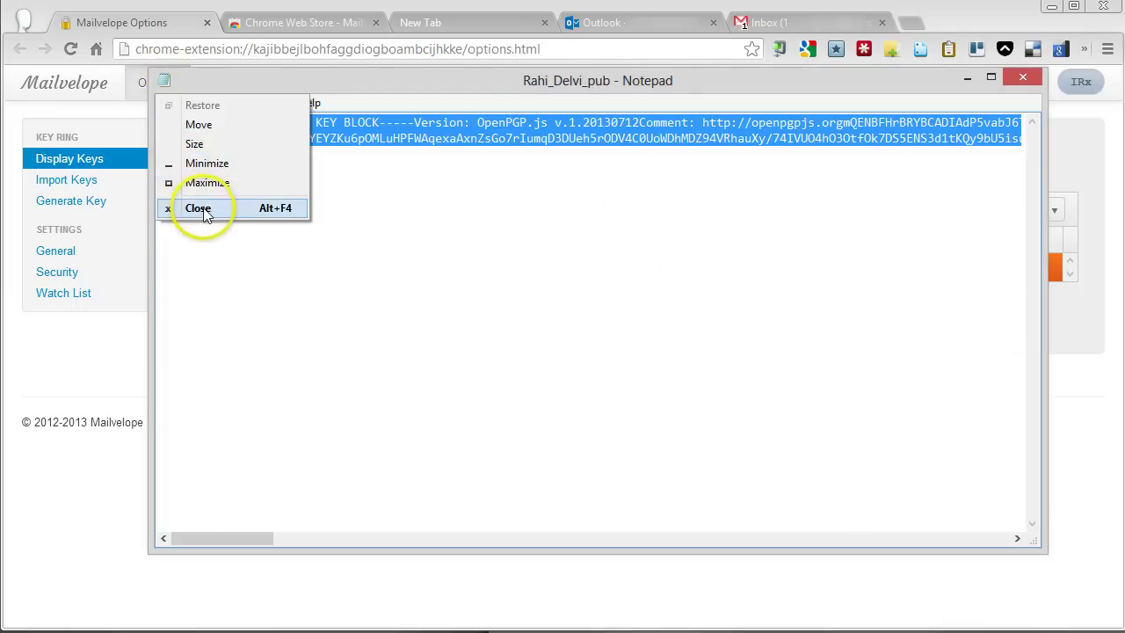
{"action": "left_click", "coordinate": [202, 212]}
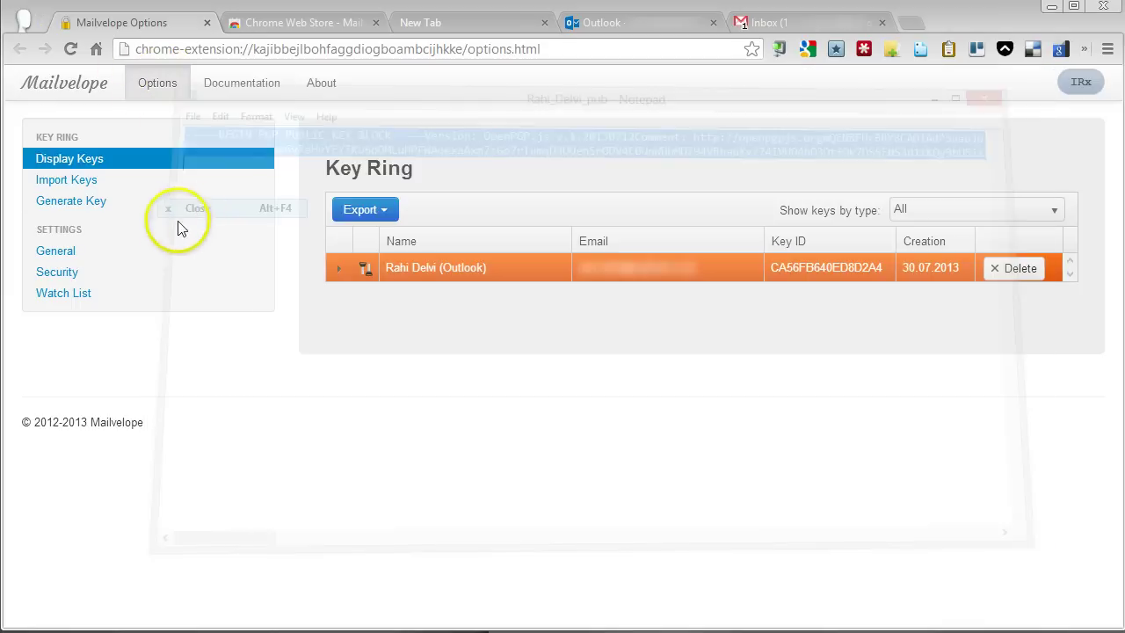
- Paste the public key into a fresh import form and submit, importing key 8DFB30CB47B7D97D
{"action": "left_click", "coordinate": [85, 182]}
{"action": "left_click", "coordinate": [443, 315]}
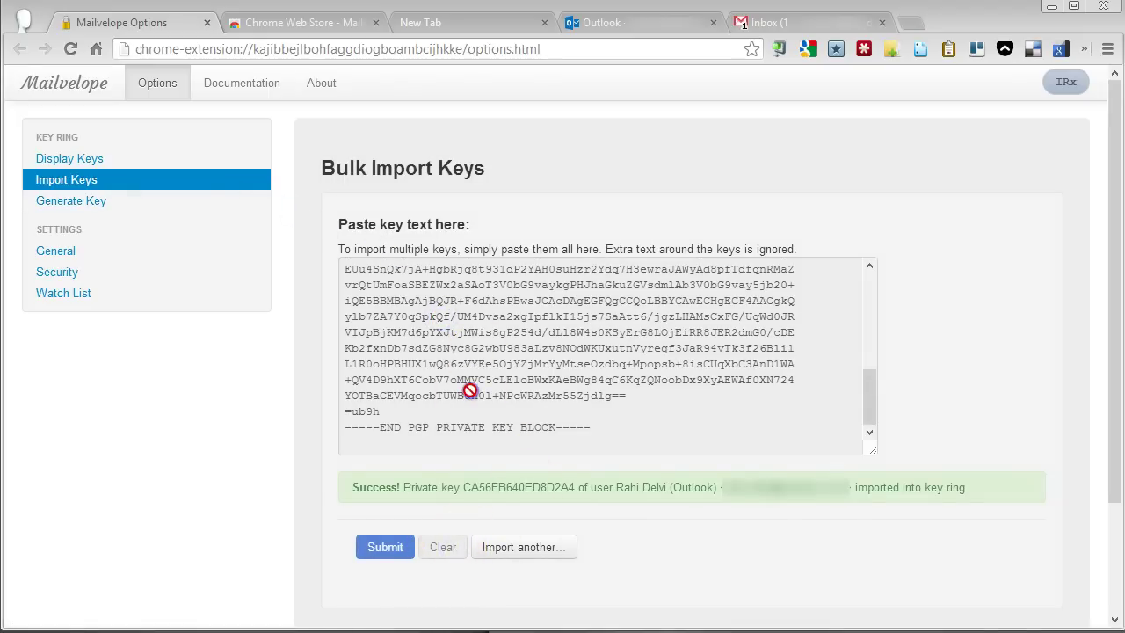
{"action": "left_click", "coordinate": [70, 160]}
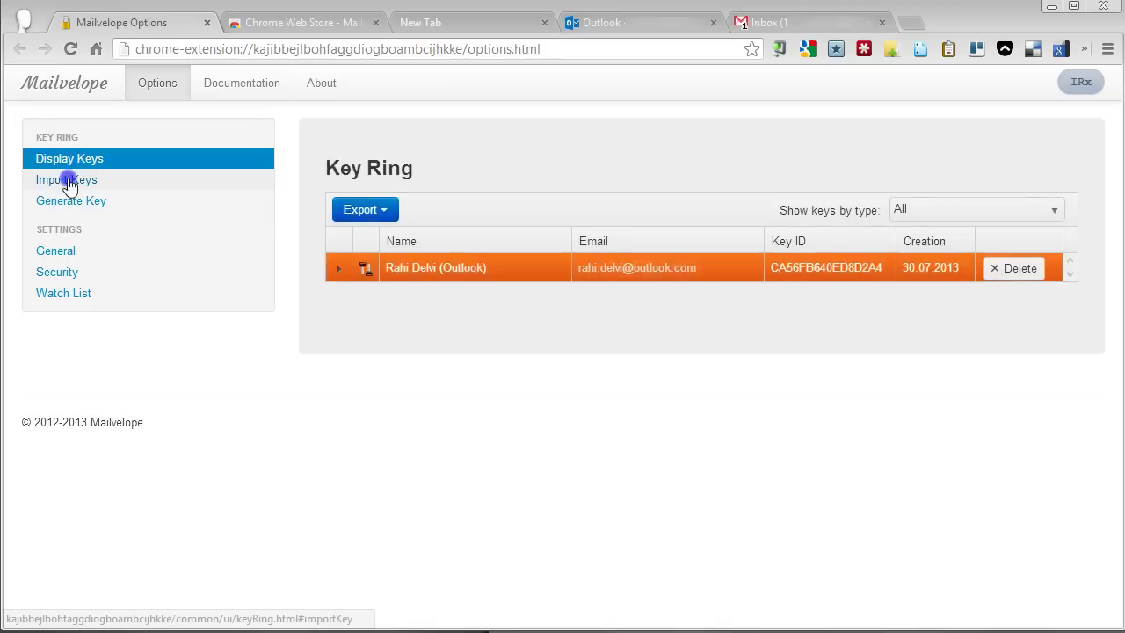
{"action": "left_click", "coordinate": [49, 179]}
{"action": "left_click", "coordinate": [511, 550]}
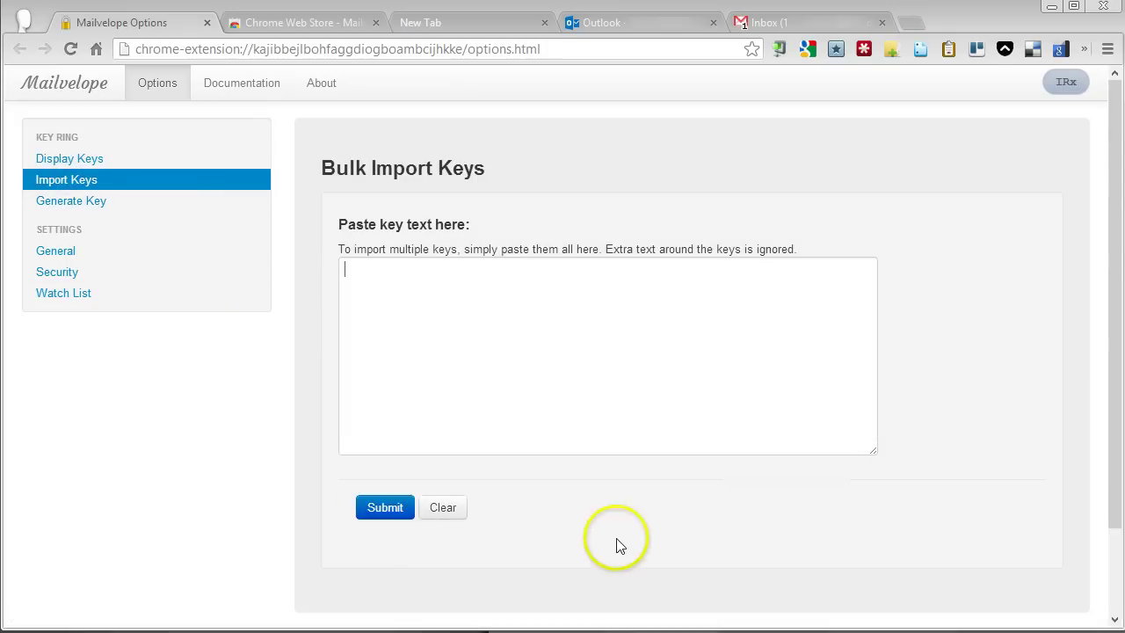
{"action": "left_click", "coordinate": [461, 380]}
{"action": "key", "text": "ctrl+v"}
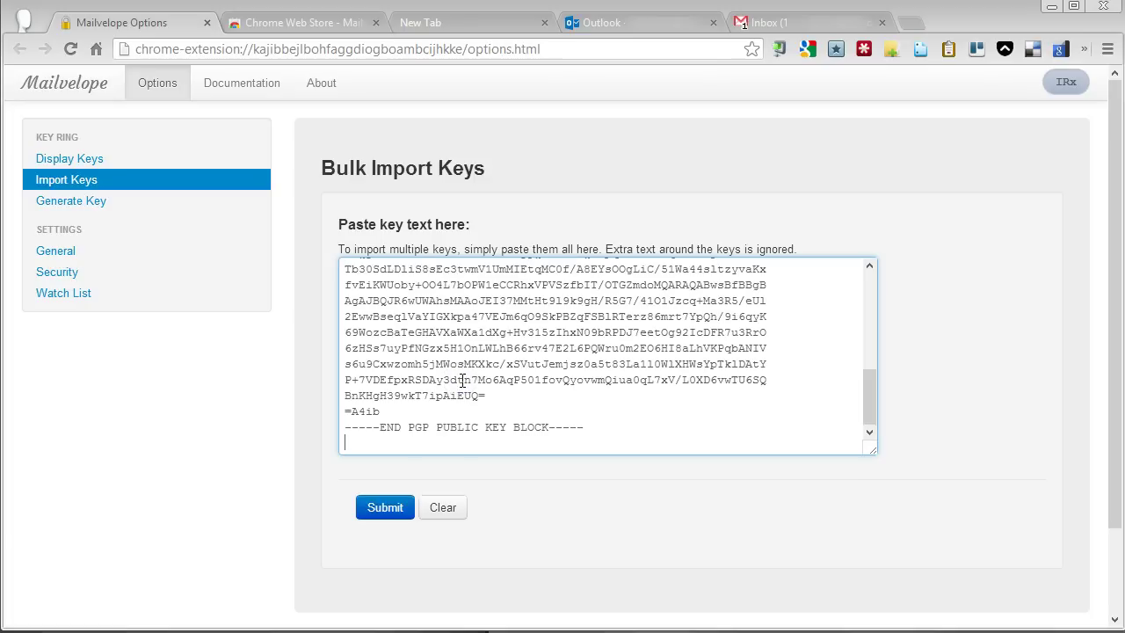
{"action": "left_click", "coordinate": [394, 513]}
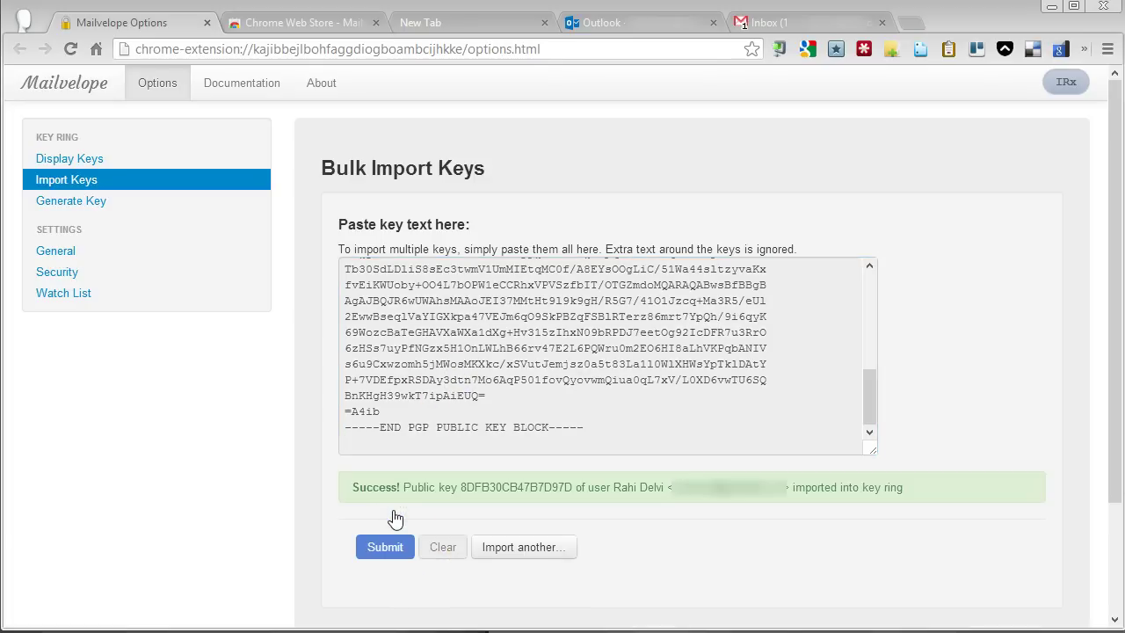
- Show the key ring with both keys, select the new public key, then go to Outlook's compose tab
{"action": "left_click", "coordinate": [85, 159]}
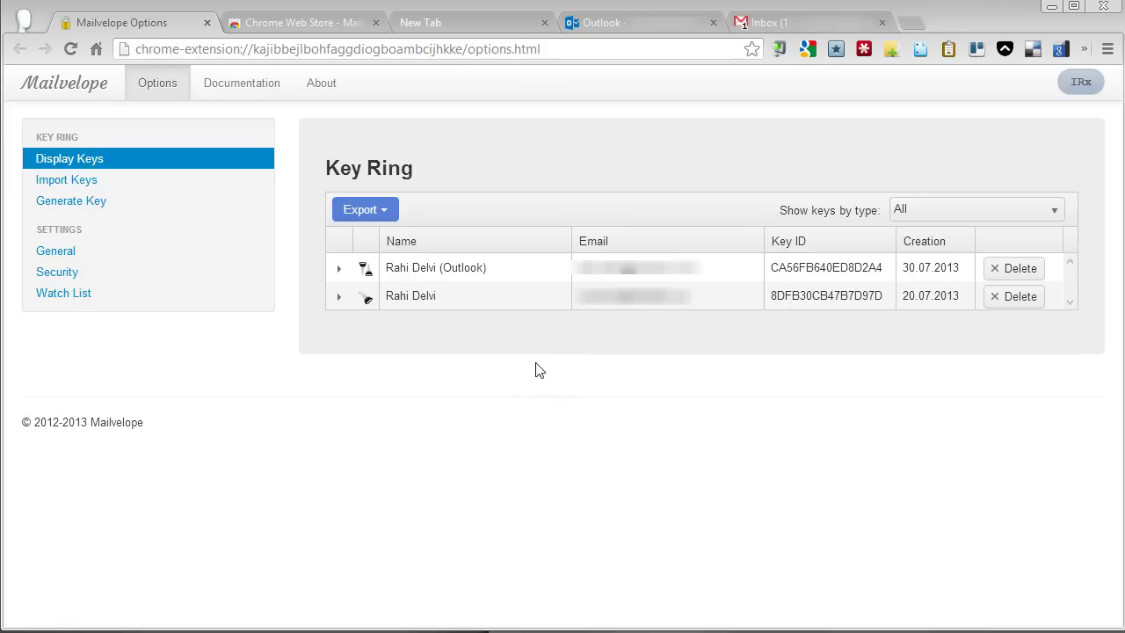
{"action": "left_click", "coordinate": [403, 296]}
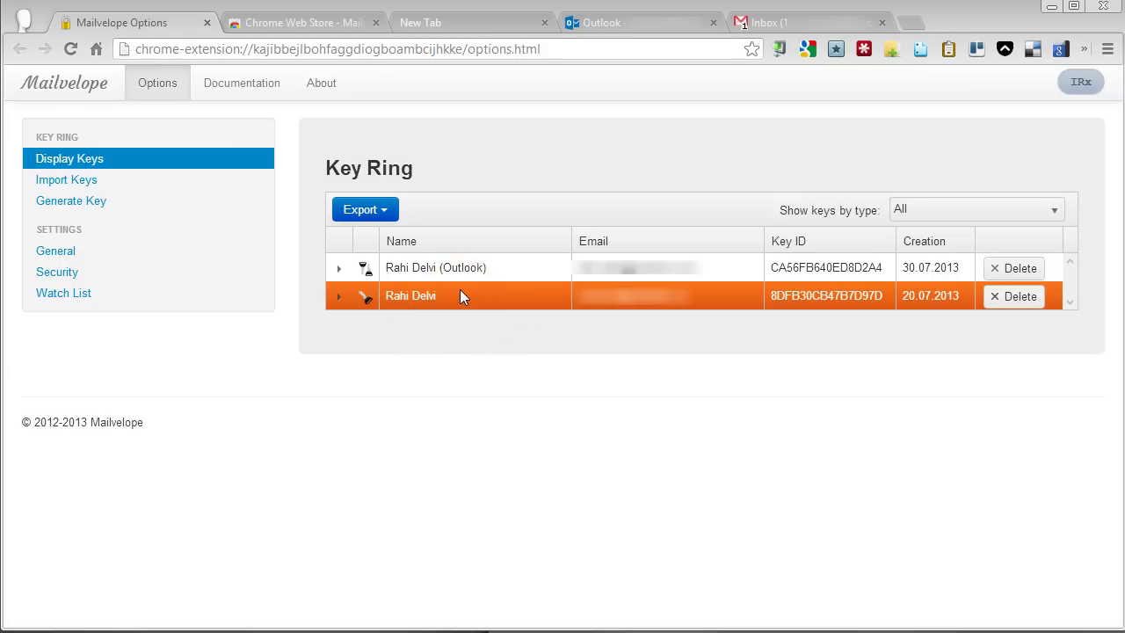
{"action": "left_click", "coordinate": [618, 23]}
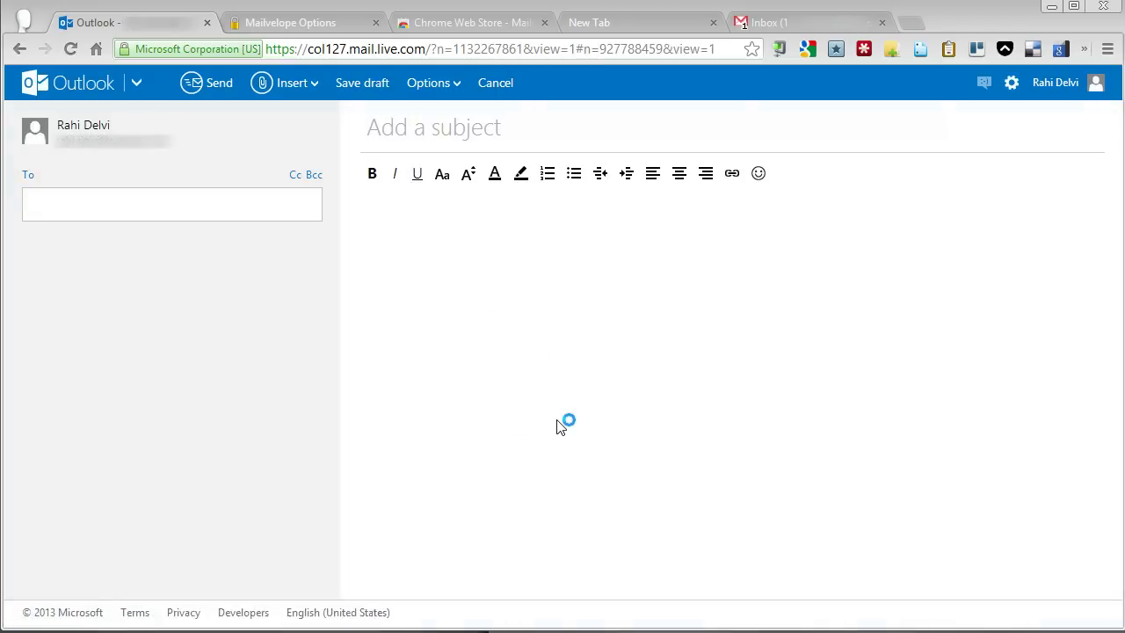
- Enter the recipient and open Mailvelope's secure editor holding 'You can enter your private message here.'
{"action": "left_click", "coordinate": [111, 204]}
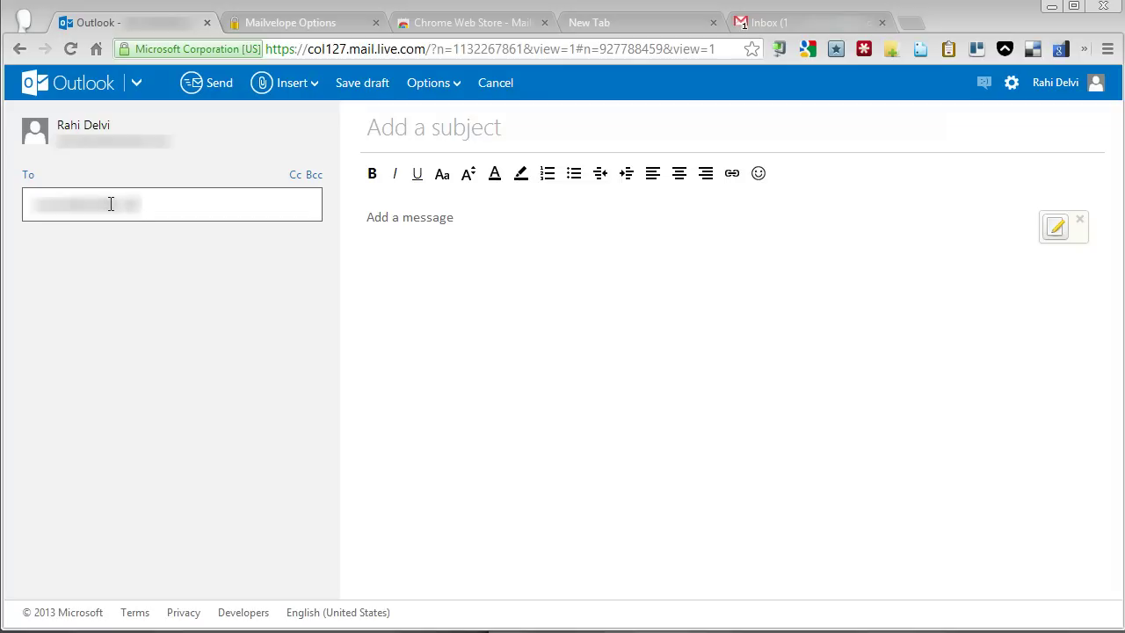
{"action": "key", "text": "Return"}
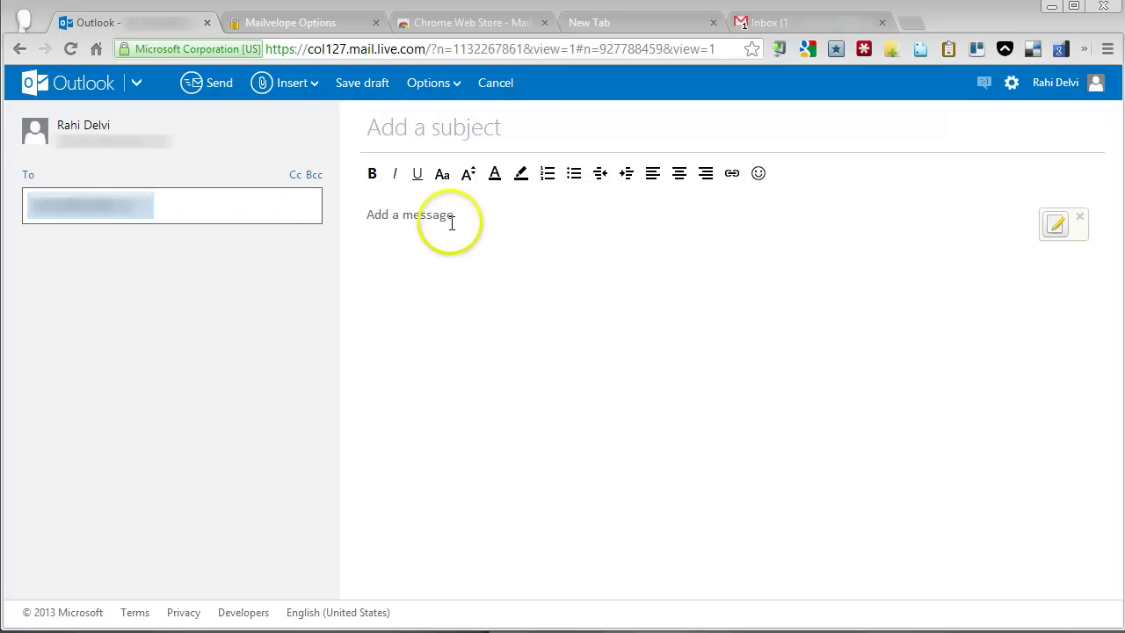
{"action": "left_click", "coordinate": [448, 222]}
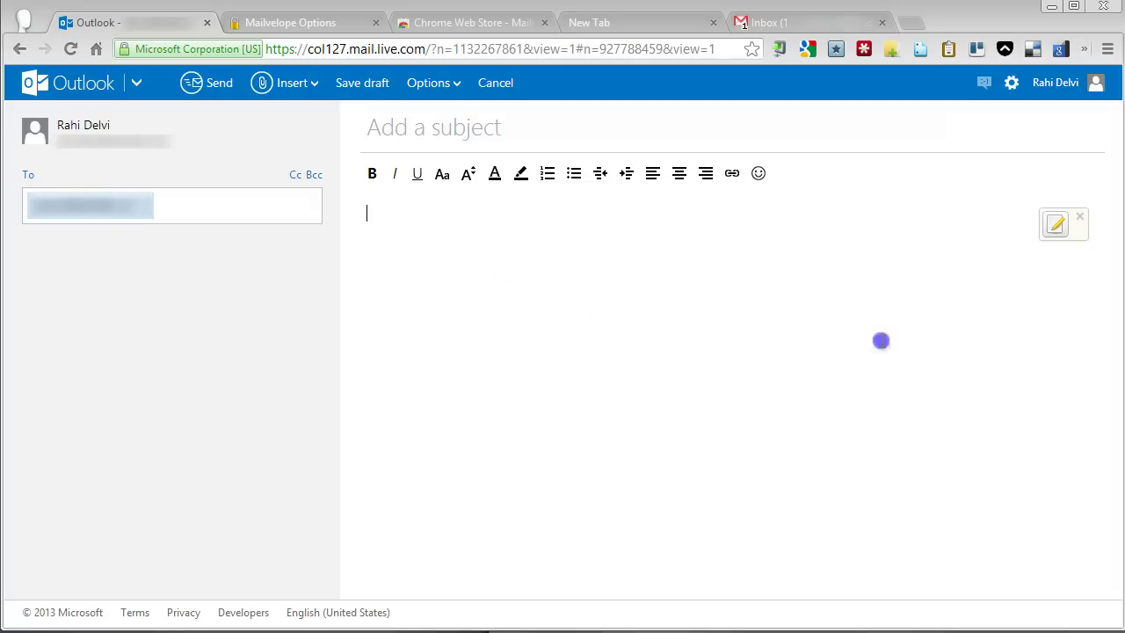
{"action": "left_click", "coordinate": [1061, 239]}
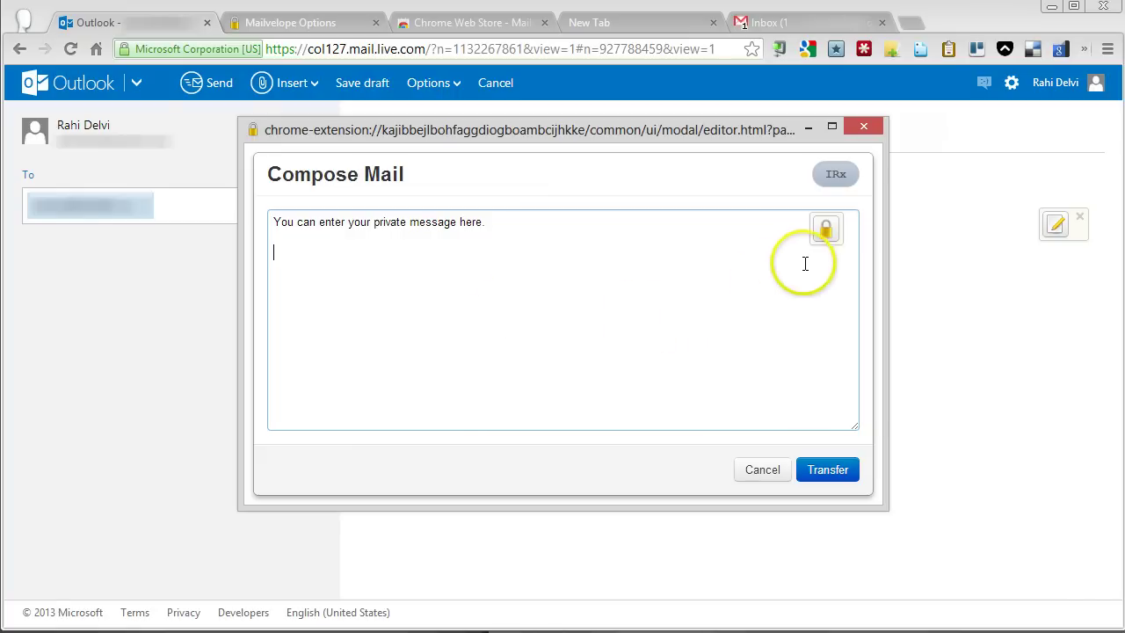
- Encrypt the message for both recipient keys and transfer the PGP MESSAGE block into the Outlook body
{"action": "left_click", "coordinate": [826, 230]}
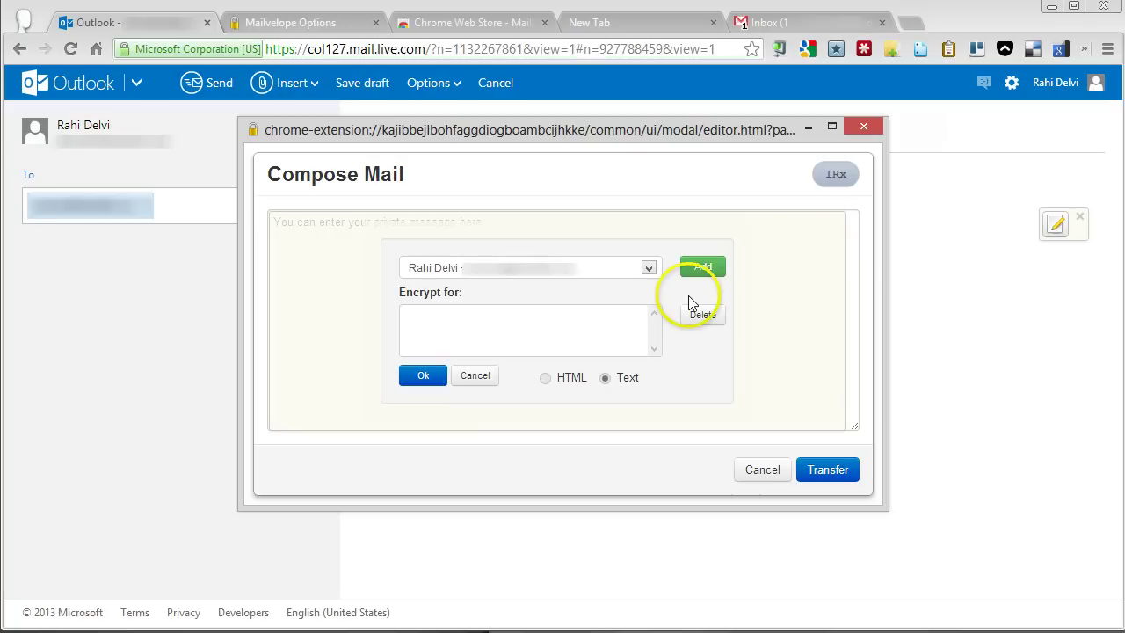
{"action": "left_click", "coordinate": [706, 275]}
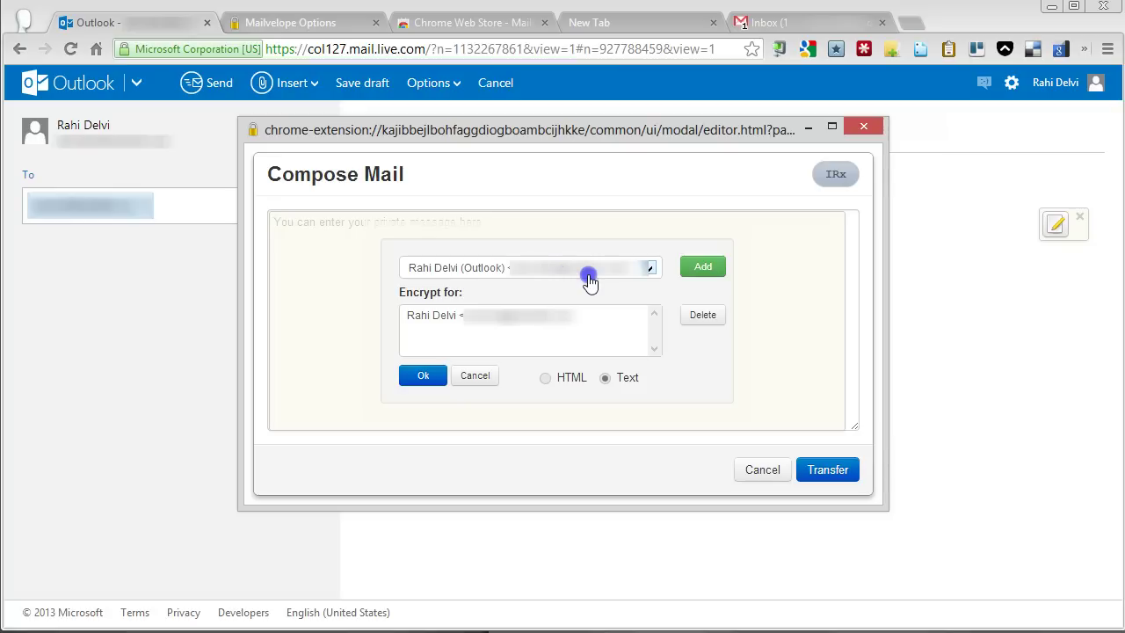
{"action": "left_click", "coordinate": [713, 274]}
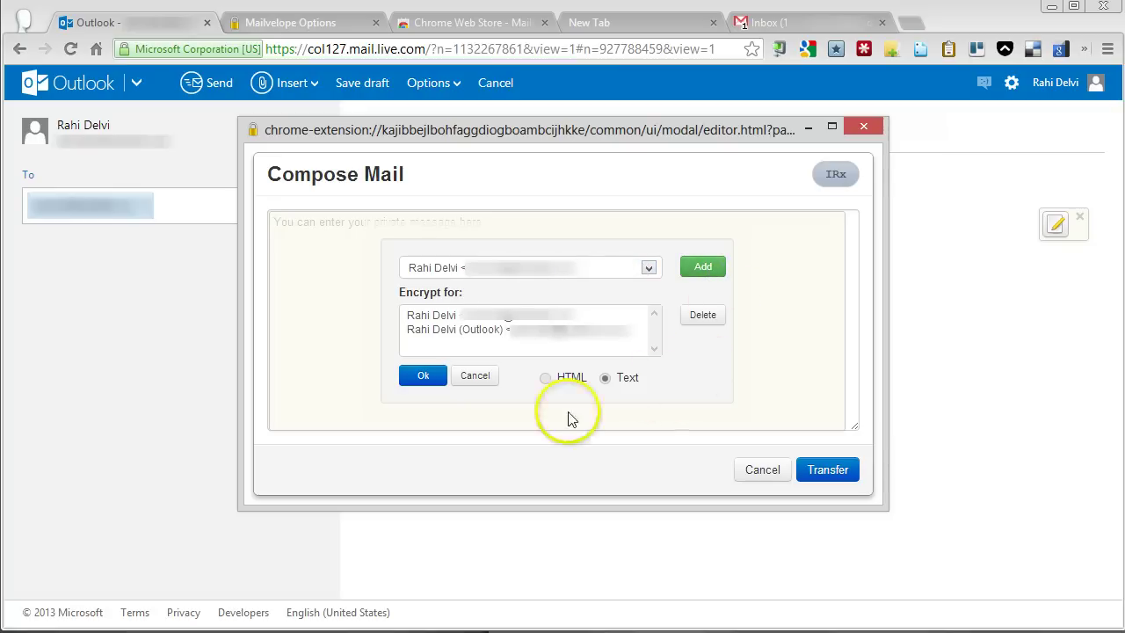
{"action": "left_click", "coordinate": [424, 377]}
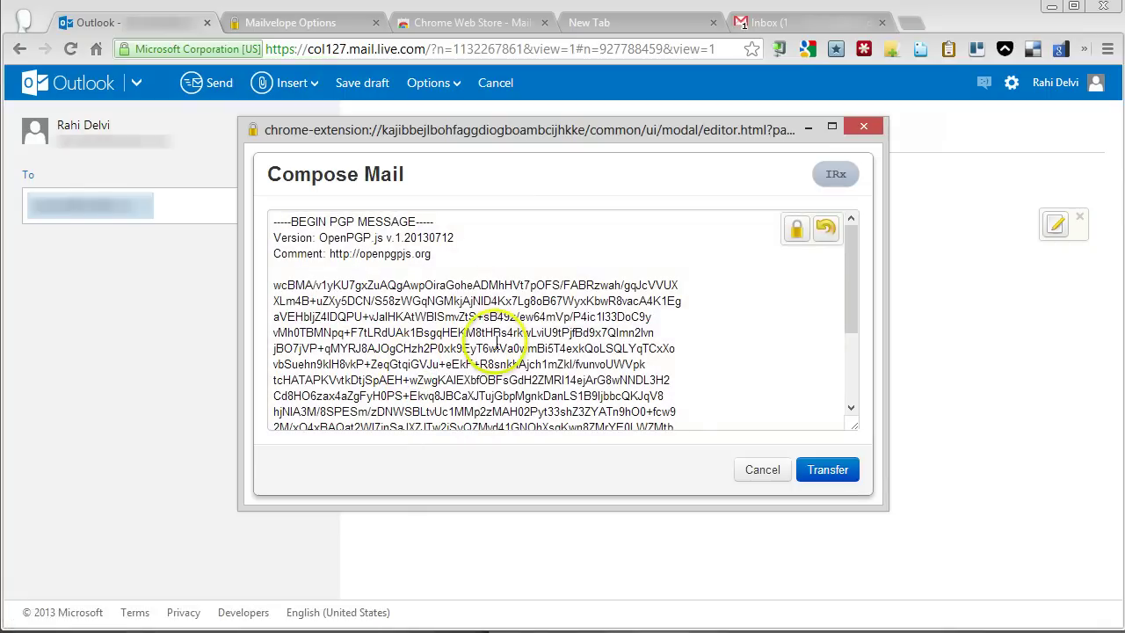
{"action": "left_click", "coordinate": [828, 471]}
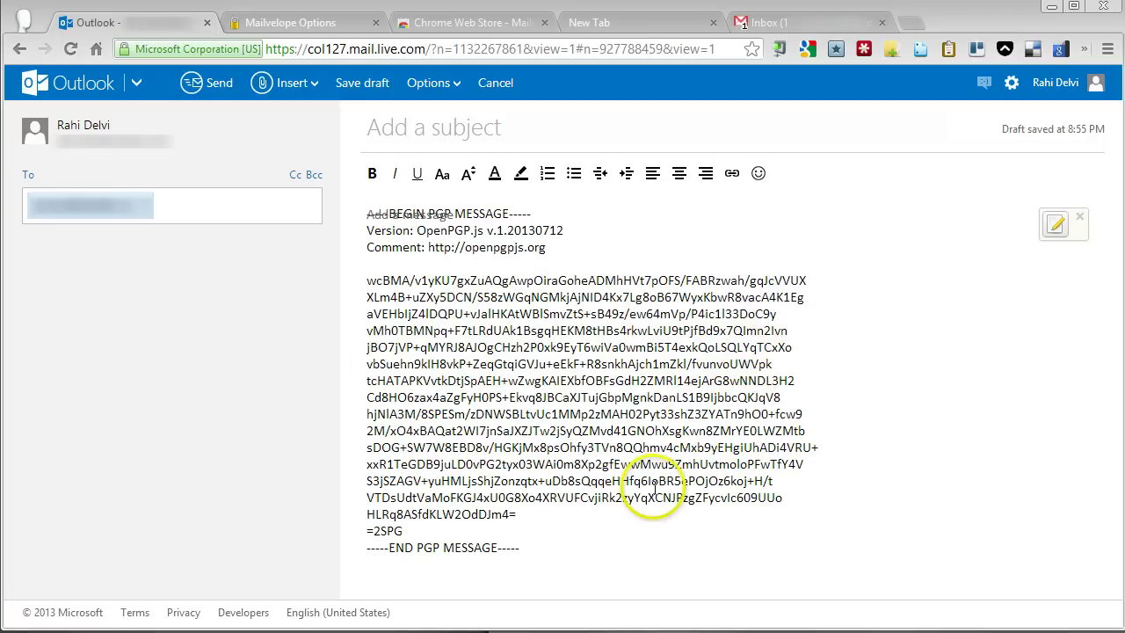
- Add the subject 'Secret!' after the no-subject warning, send again, and dismiss the verification notice
{"action": "left_click", "coordinate": [220, 88]}
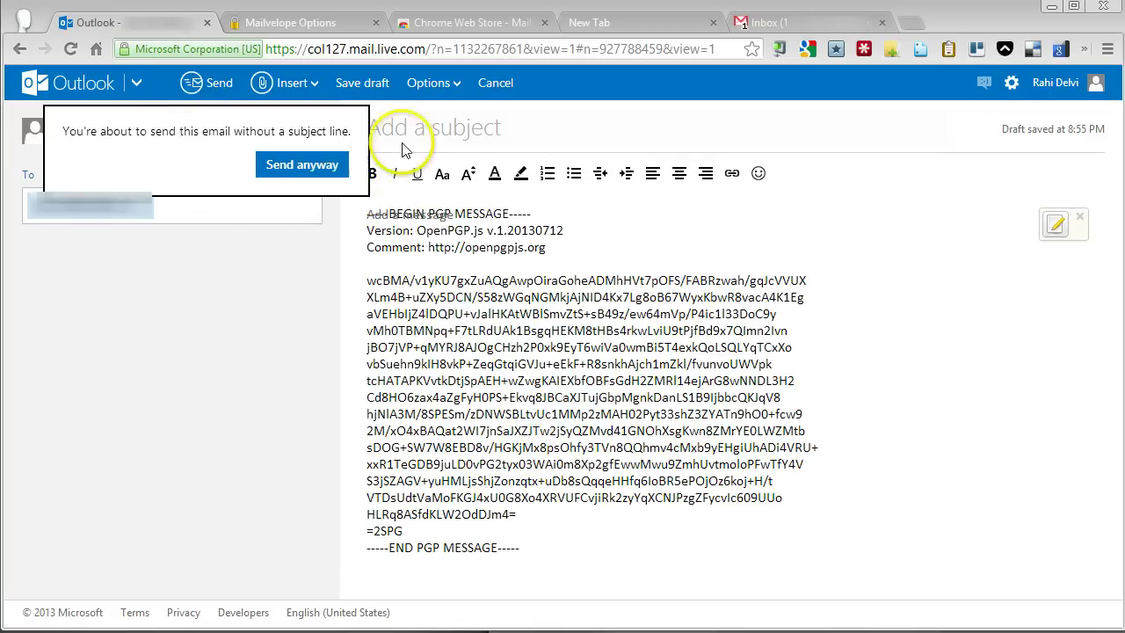
{"action": "left_click", "coordinate": [374, 151]}
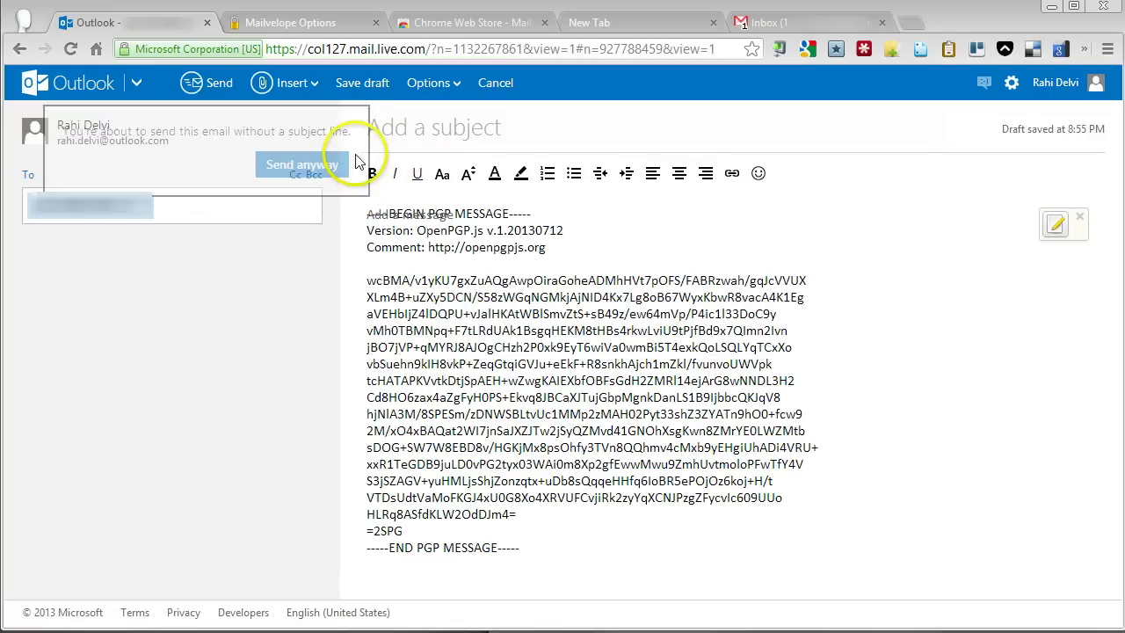
{"action": "left_click", "coordinate": [434, 131]}
{"action": "type", "text": "Secre"}
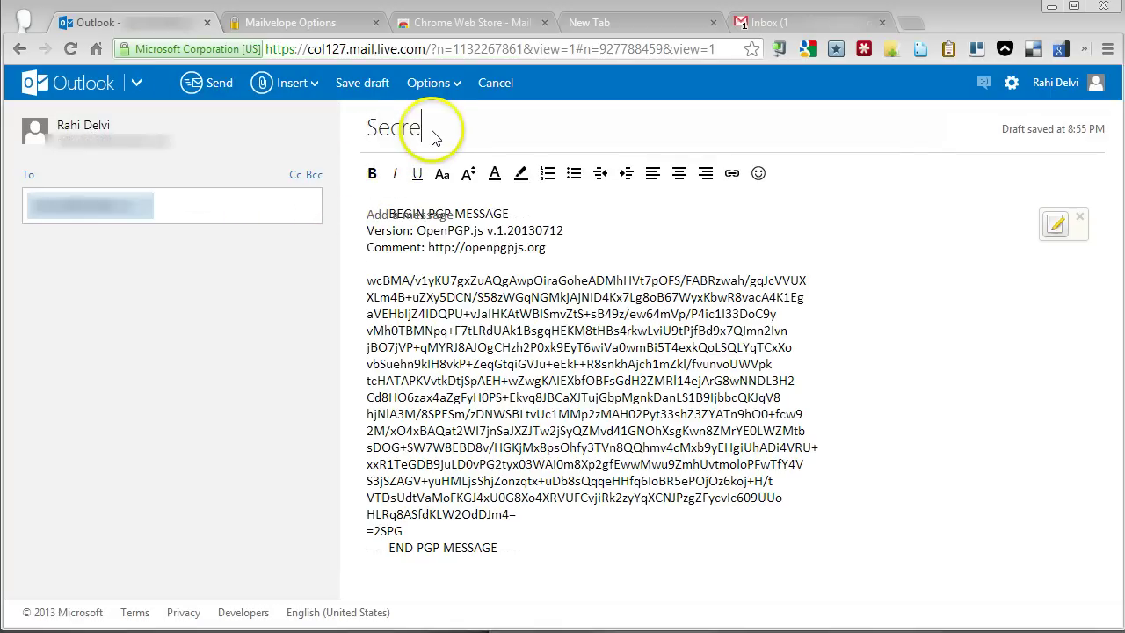
{"action": "type", "text": "t"}
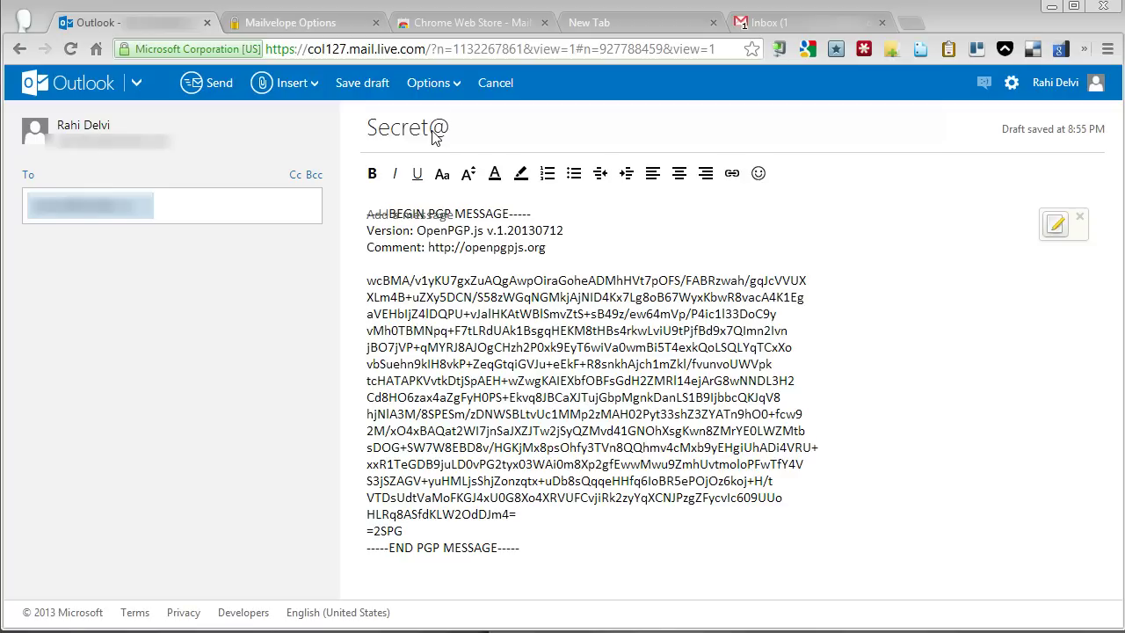
{"action": "type", "text": "!"}
{"action": "left_click", "coordinate": [494, 200]}
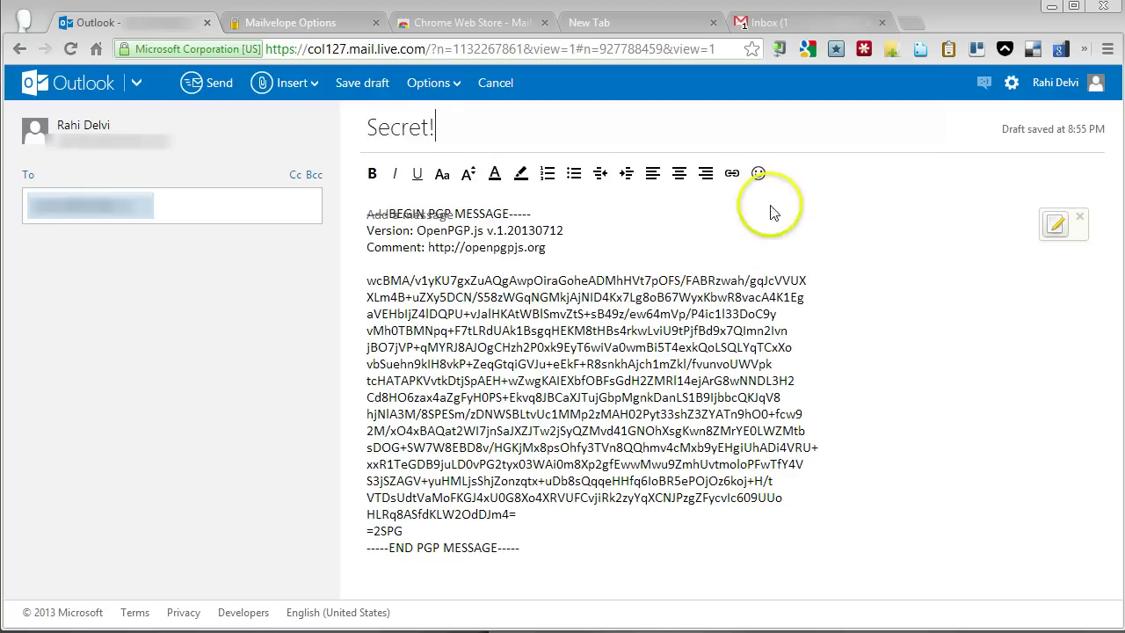
{"action": "left_click", "coordinate": [216, 83]}
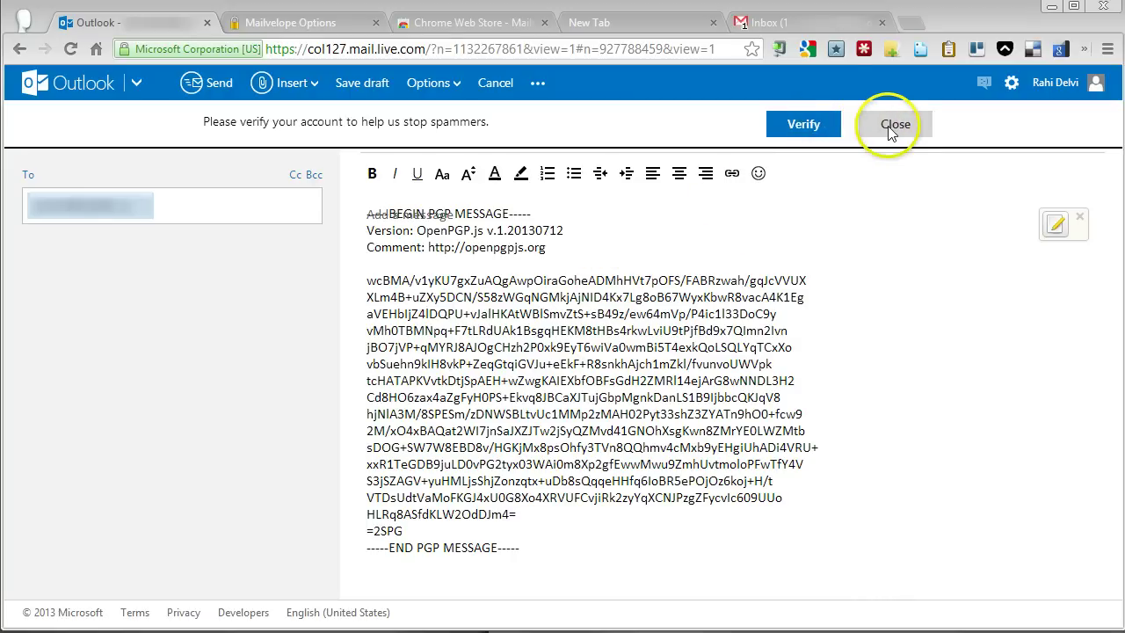
{"action": "left_click", "coordinate": [892, 129]}
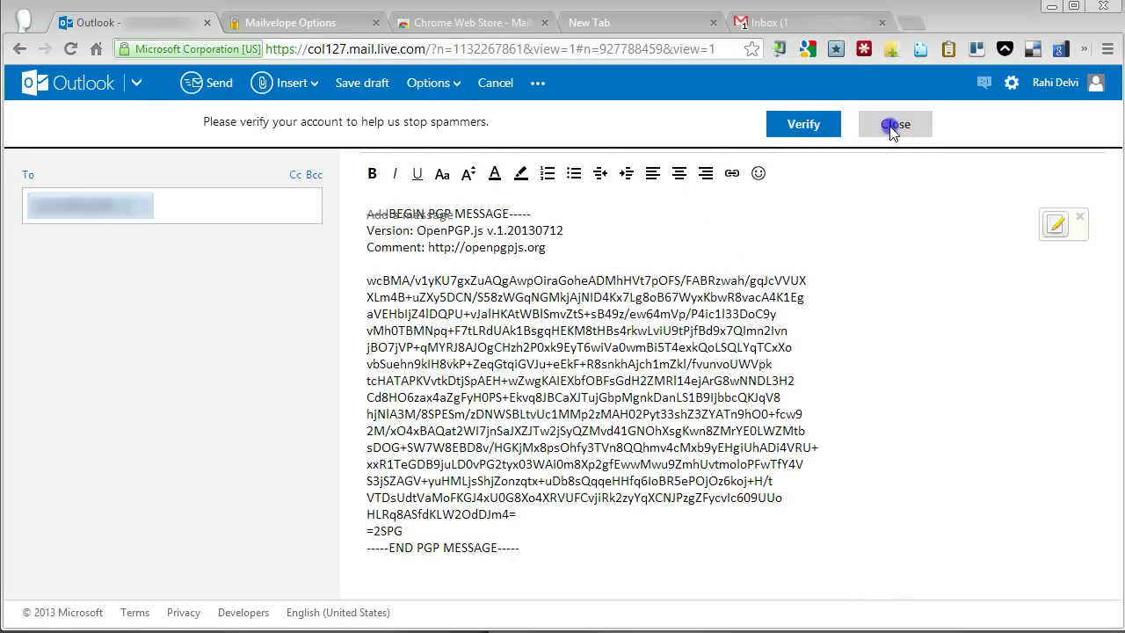
- Refresh the Gmail inbox and open the 'Secret!' email to view its PGP-encrypted body
{"action": "left_click", "coordinate": [768, 24]}
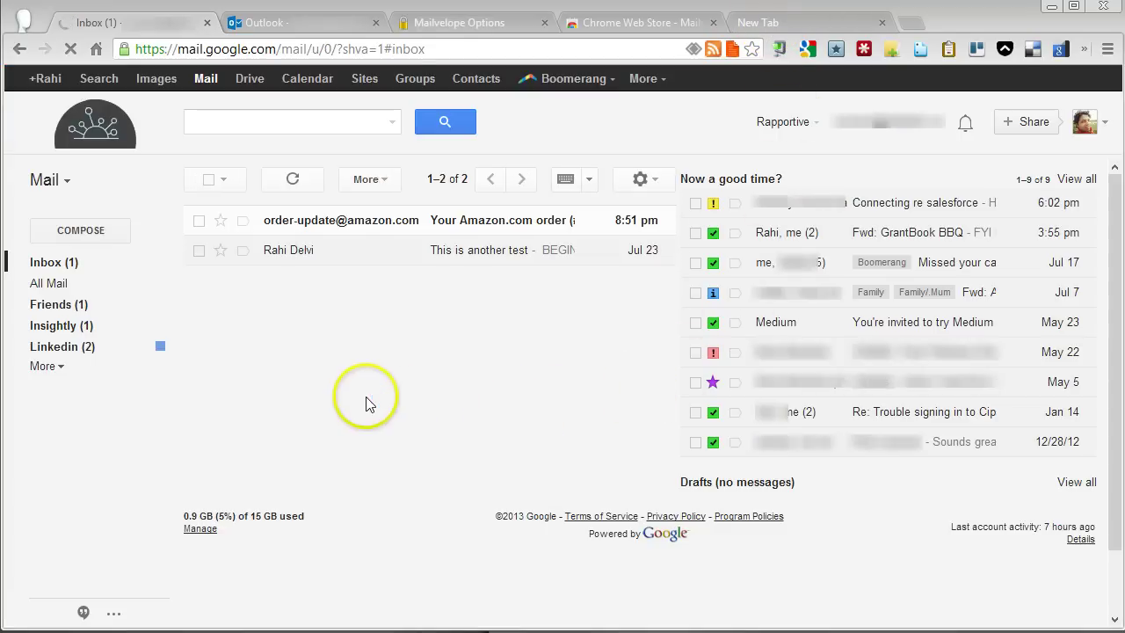
{"action": "left_click", "coordinate": [293, 183]}
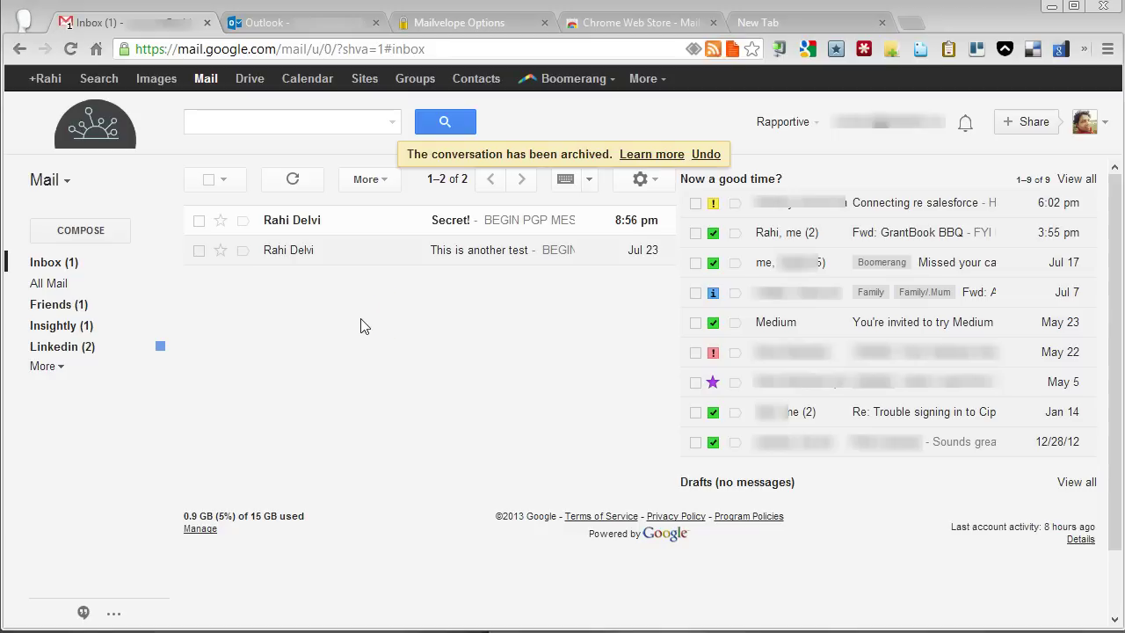
{"action": "left_click", "coordinate": [369, 268]}
{"action": "left_click", "coordinate": [344, 221]}
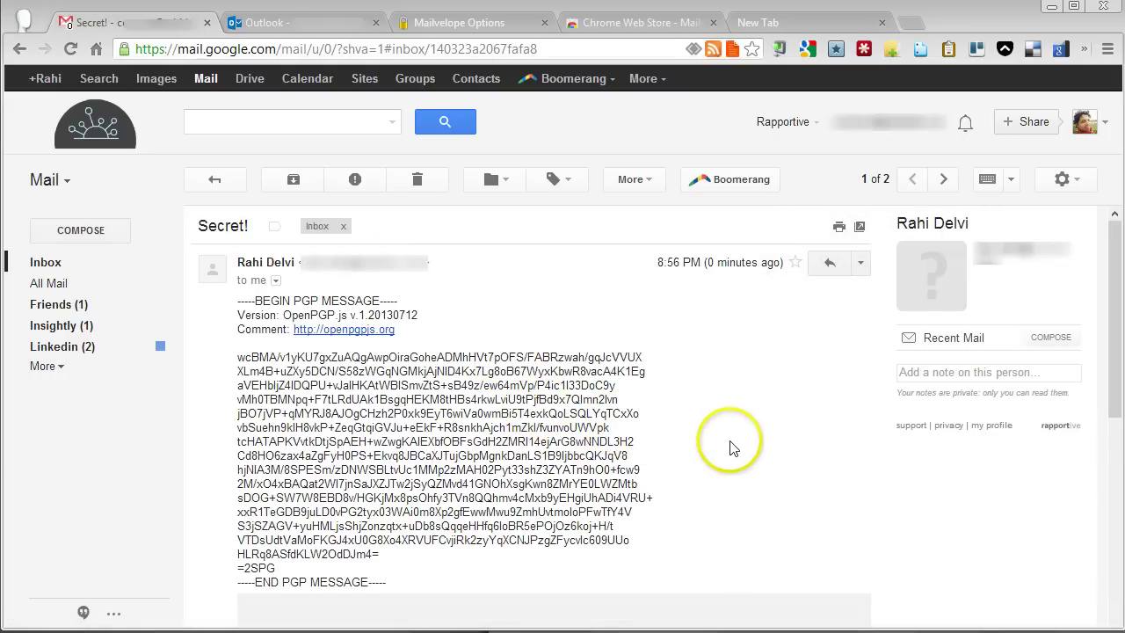
{"action": "scroll", "coordinate": [730, 436], "scroll_direction": "down", "scroll_amount": 1}
{"action": "scroll", "coordinate": [727, 436], "scroll_direction": "up", "scroll_amount": 1}
{"action": "scroll", "coordinate": [563, 387], "scroll_direction": "down", "scroll_amount": 1}
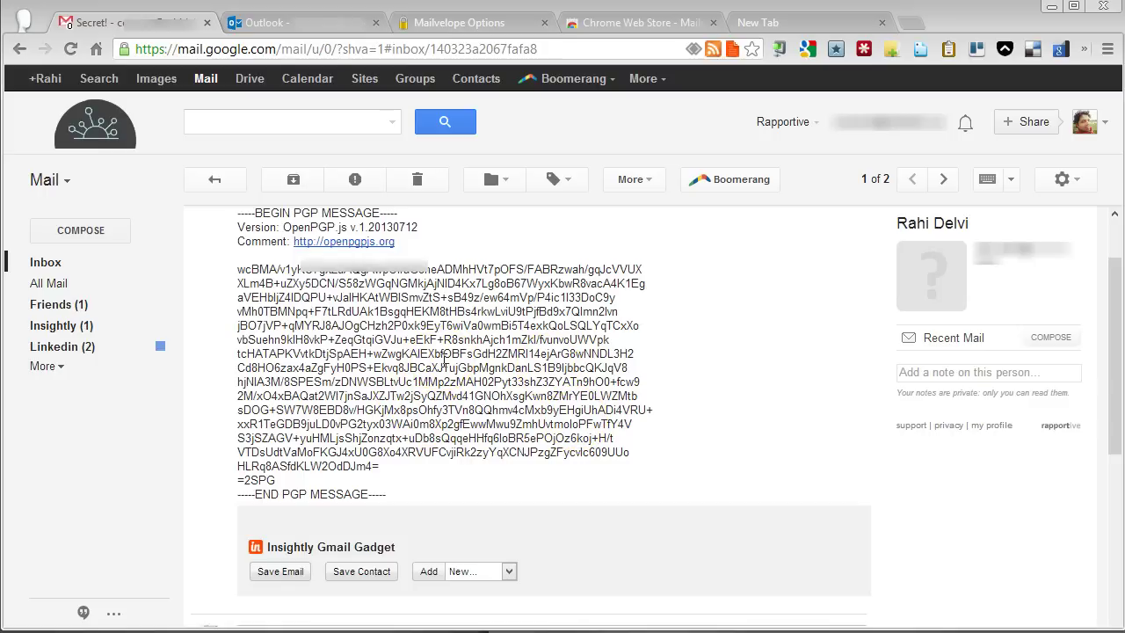
{"action": "scroll", "coordinate": [448, 383], "scroll_direction": "up", "scroll_amount": 1}
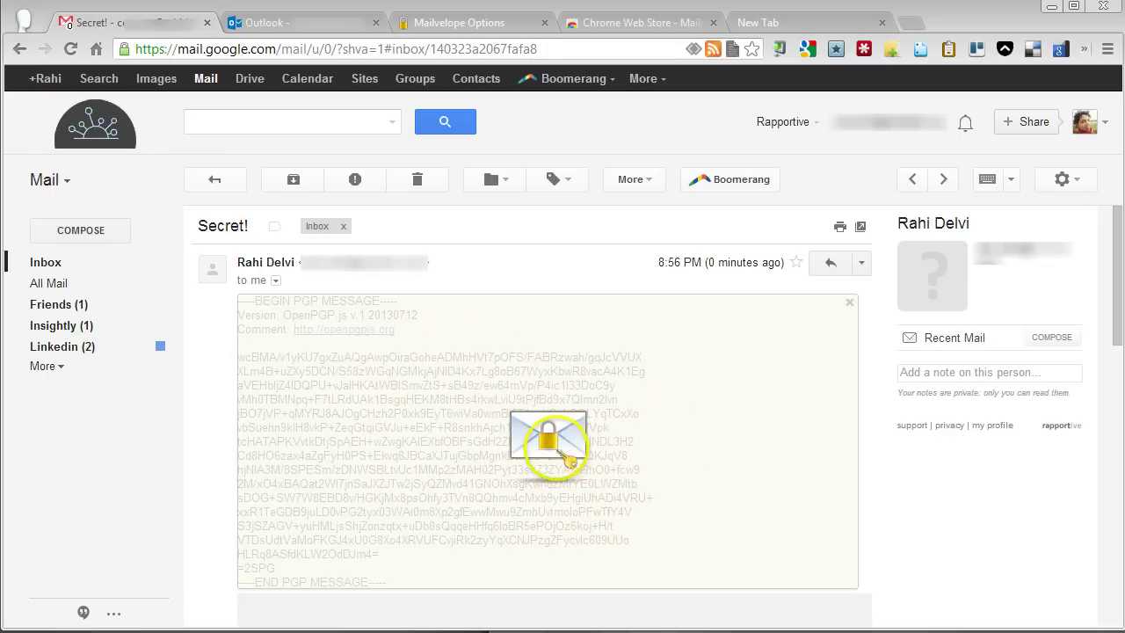
- Unlock the key with its passphrase to reveal 'You can enter your private message here.', then close it
{"action": "left_click", "coordinate": [547, 435]}
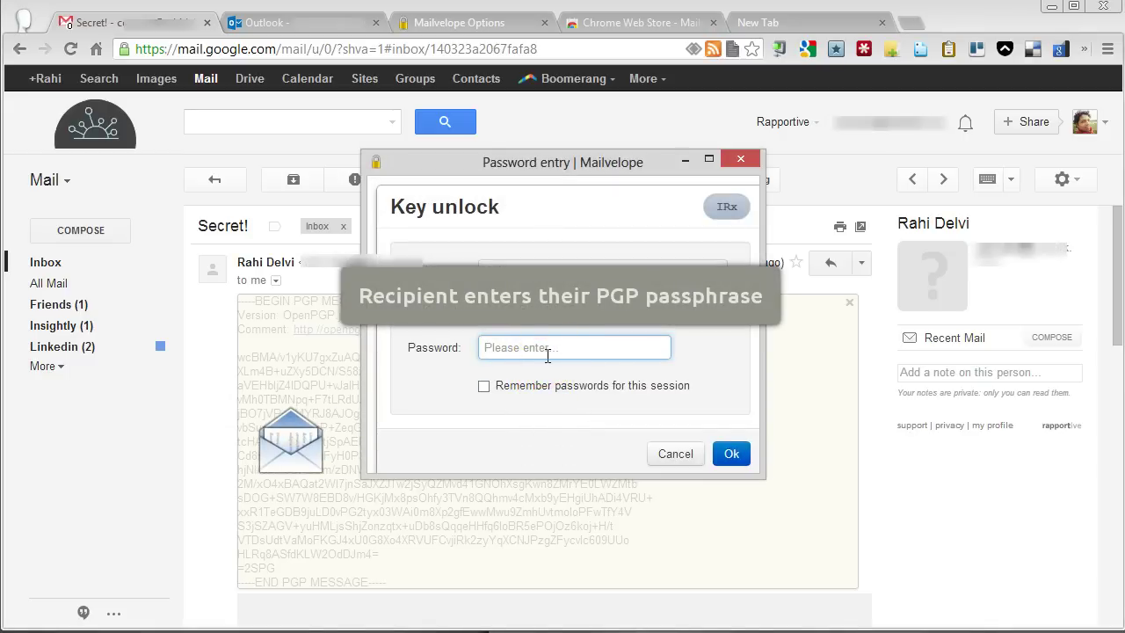
{"action": "type", "text": "••"}
{"action": "left_click", "coordinate": [550, 351]}
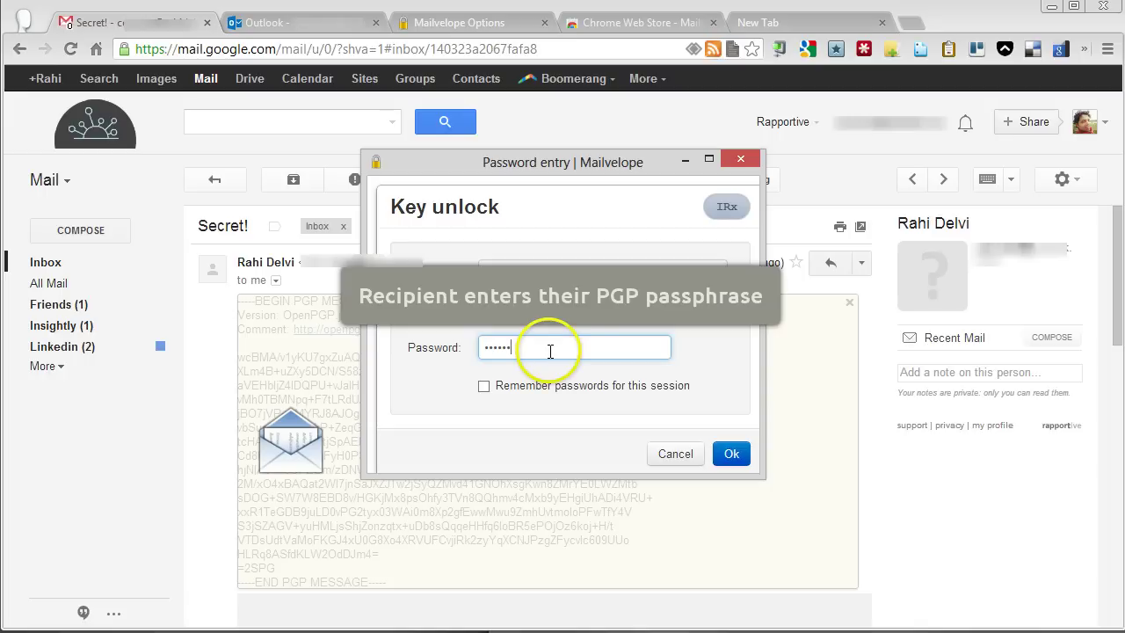
{"action": "key", "text": "ctrl+a"}
{"action": "key", "text": "BackSpace"}
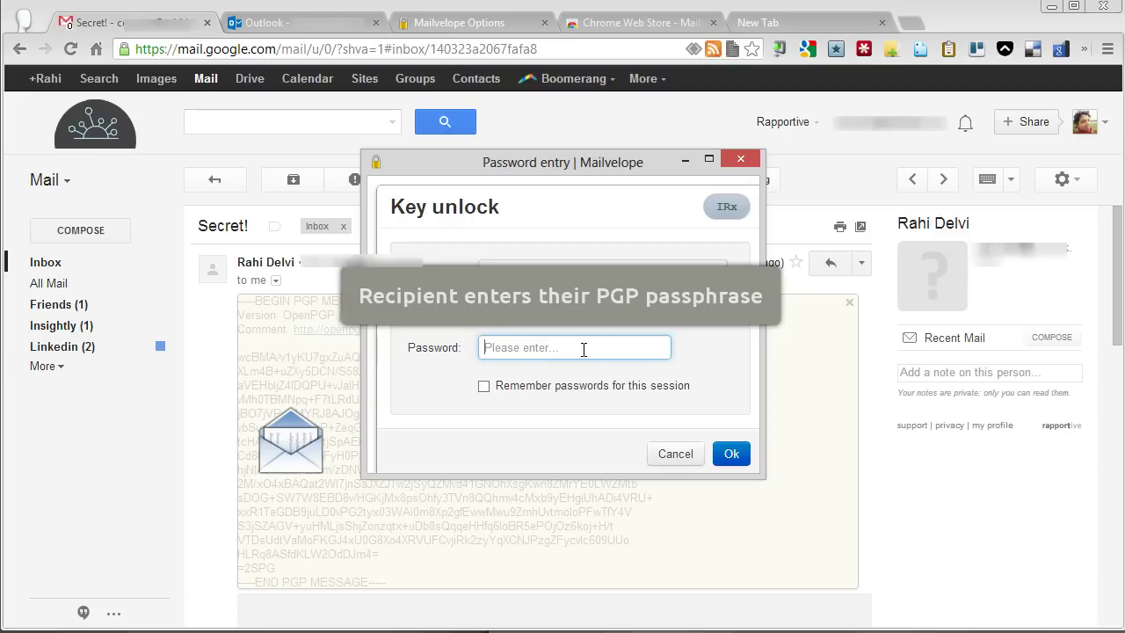
{"action": "type", "text": "p"}
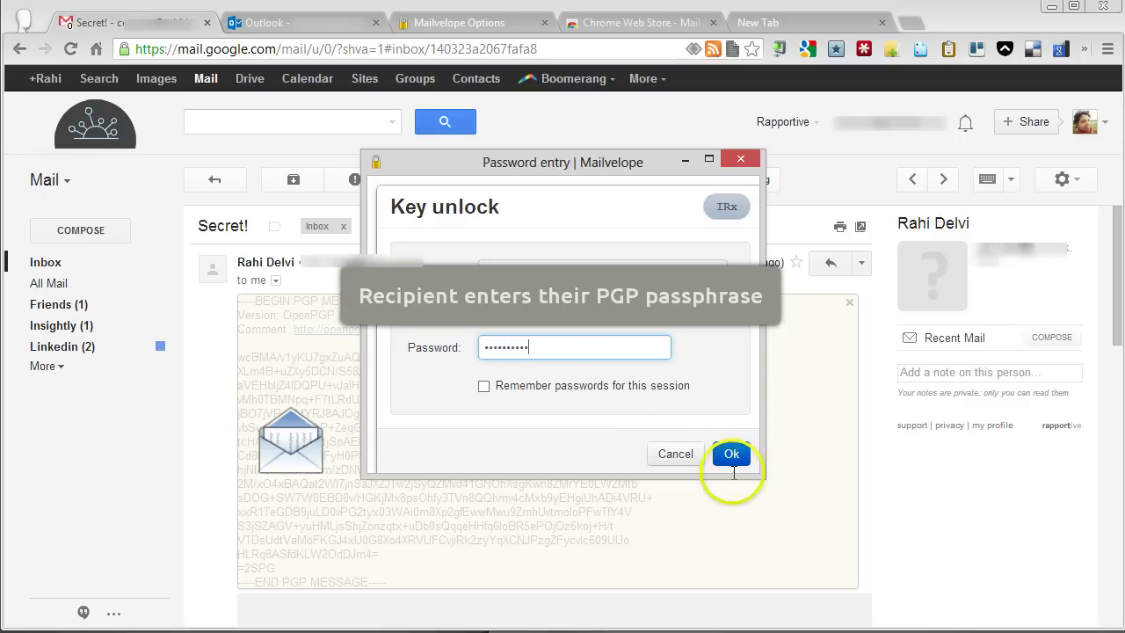
{"action": "left_click", "coordinate": [733, 455]}
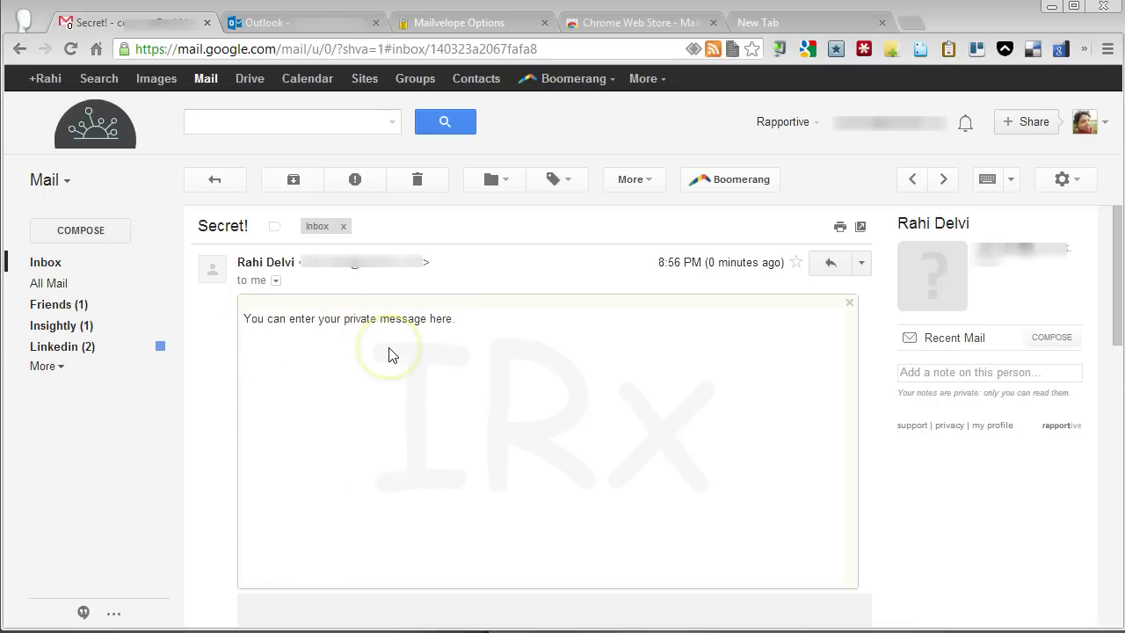
{"action": "left_click", "coordinate": [850, 305]}
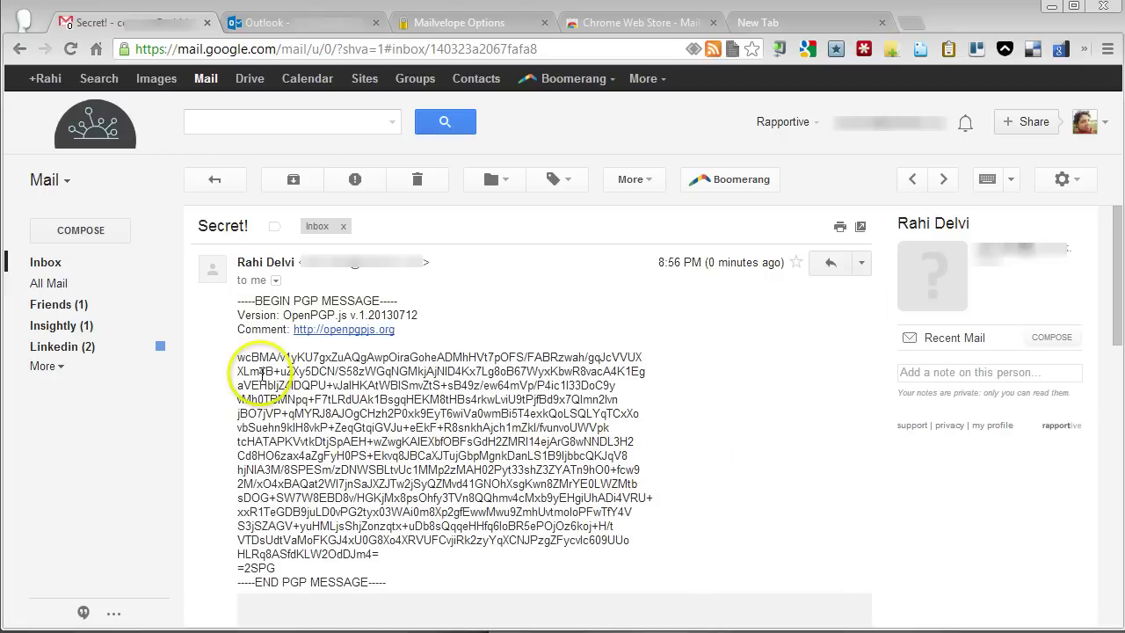